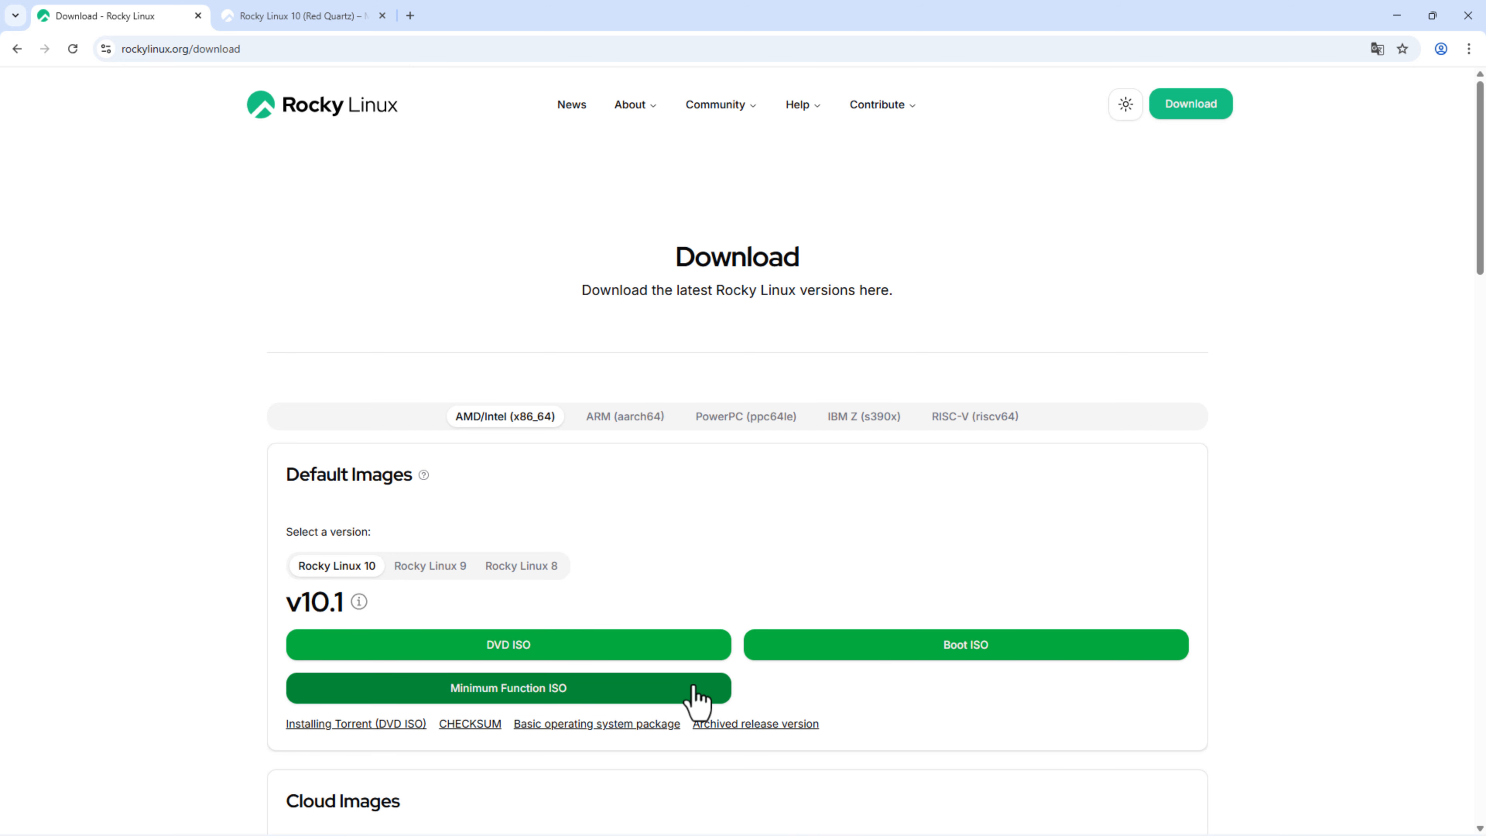
# Step: Scroll down the Rocky Linux download page past the Default and Cloud Images to the v10.1 Live Images
pyautogui.scroll(-4, 696, 697)
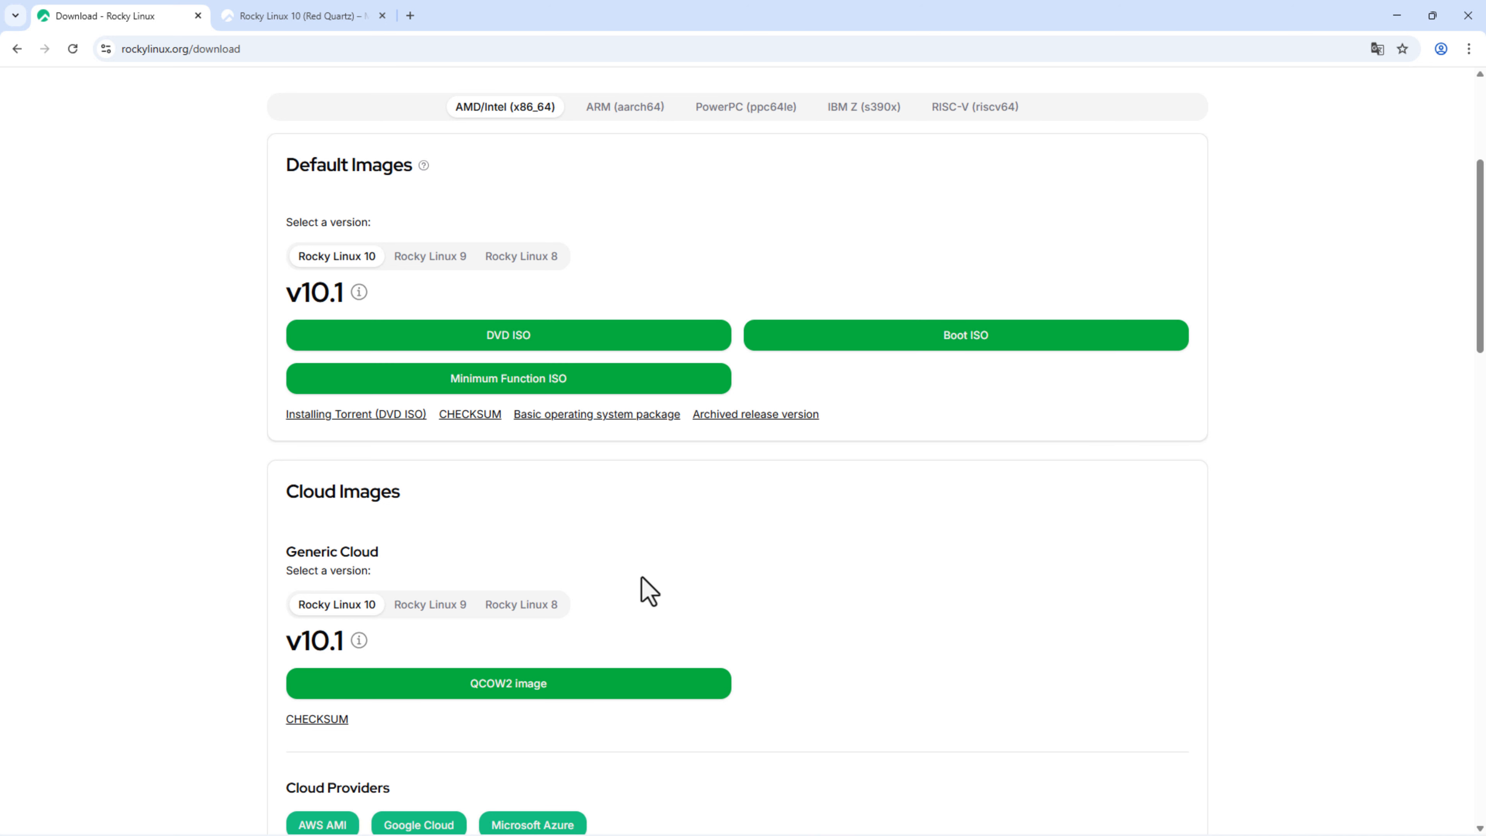
pyautogui.scroll(-4, 648, 591)
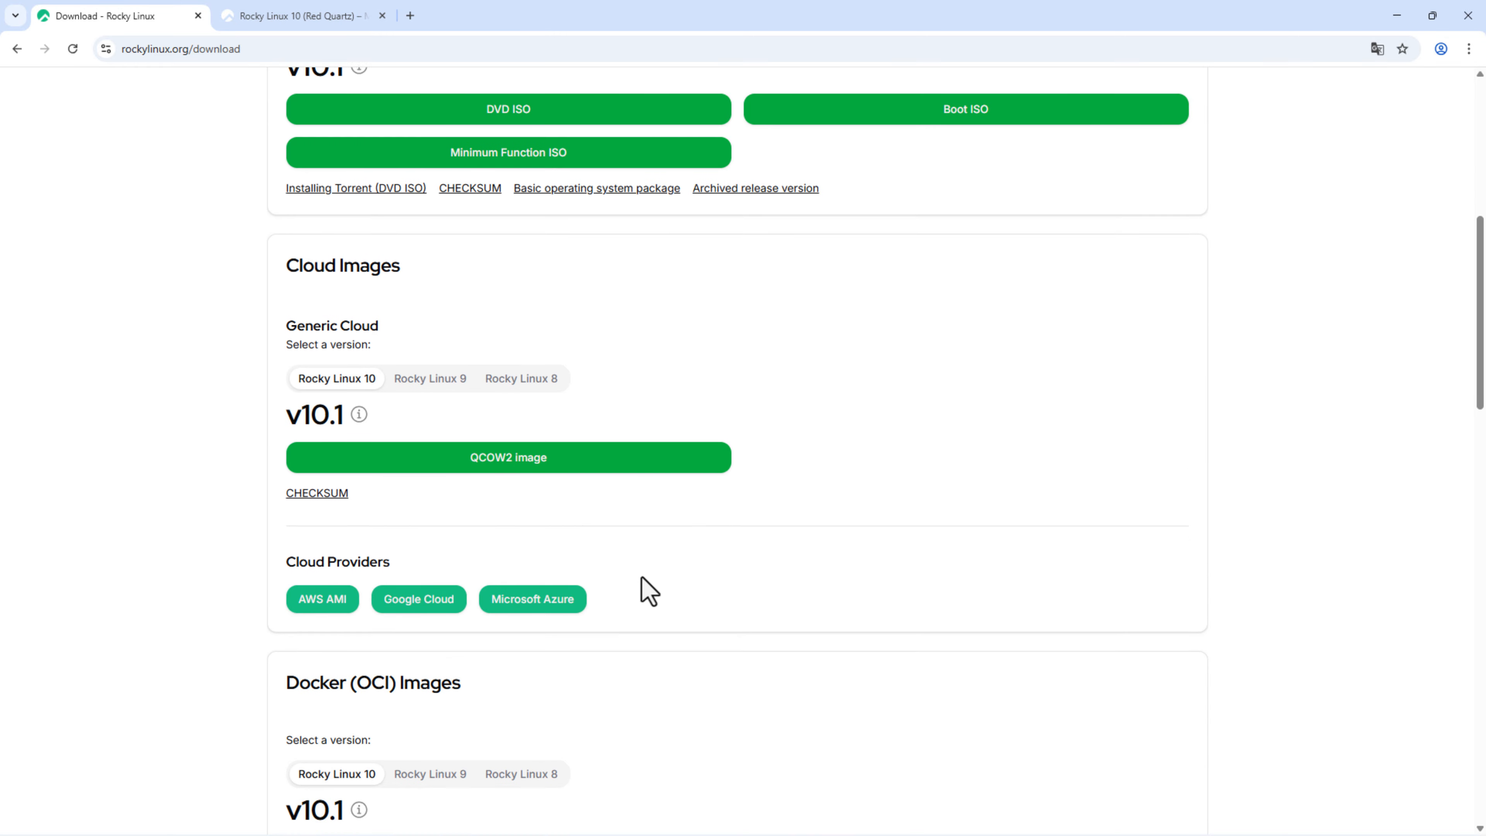
pyautogui.scroll(-3, 648, 591)
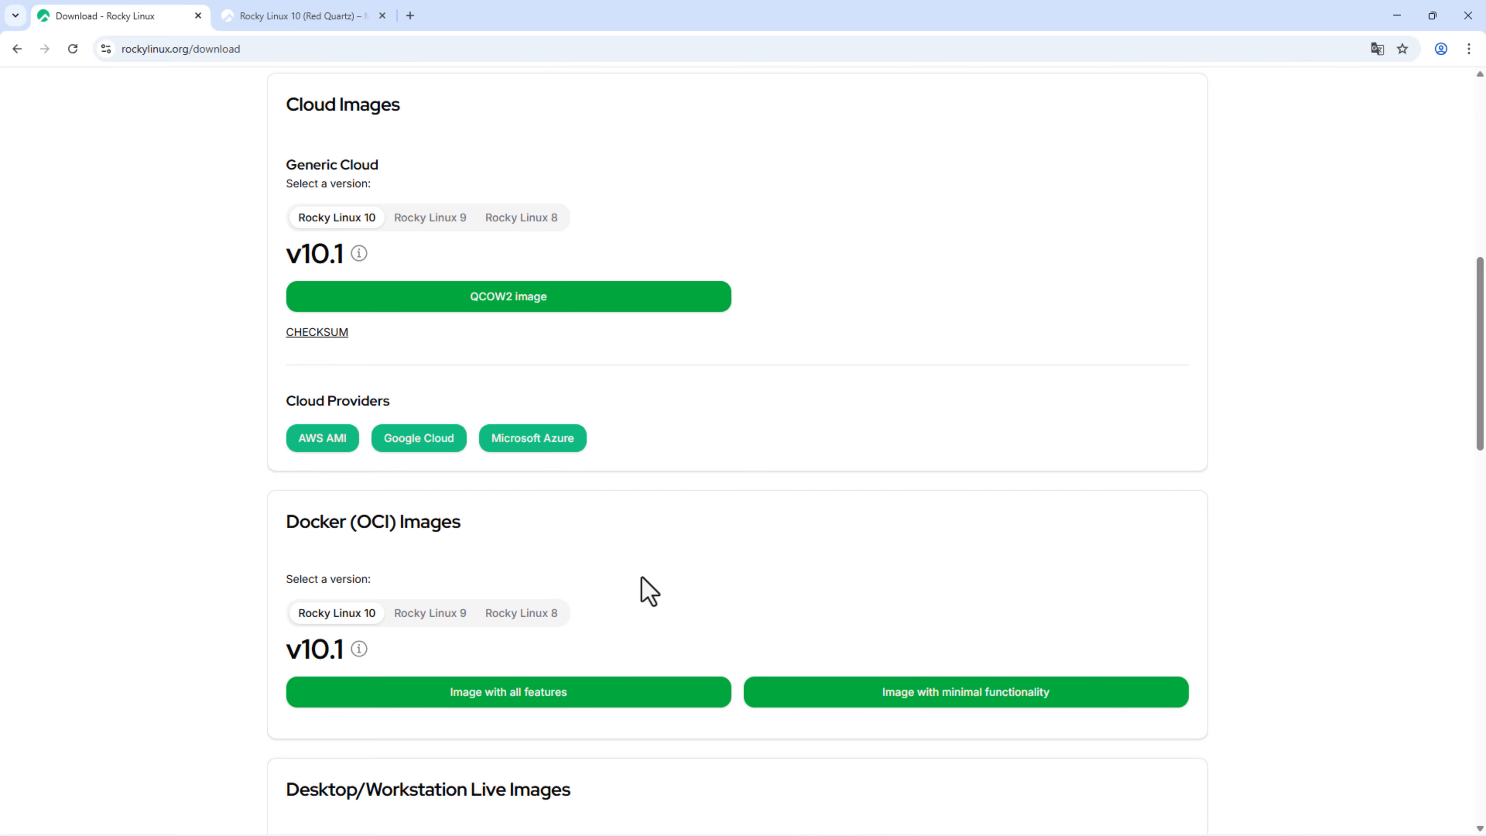
pyautogui.scroll(-6, 642, 580)
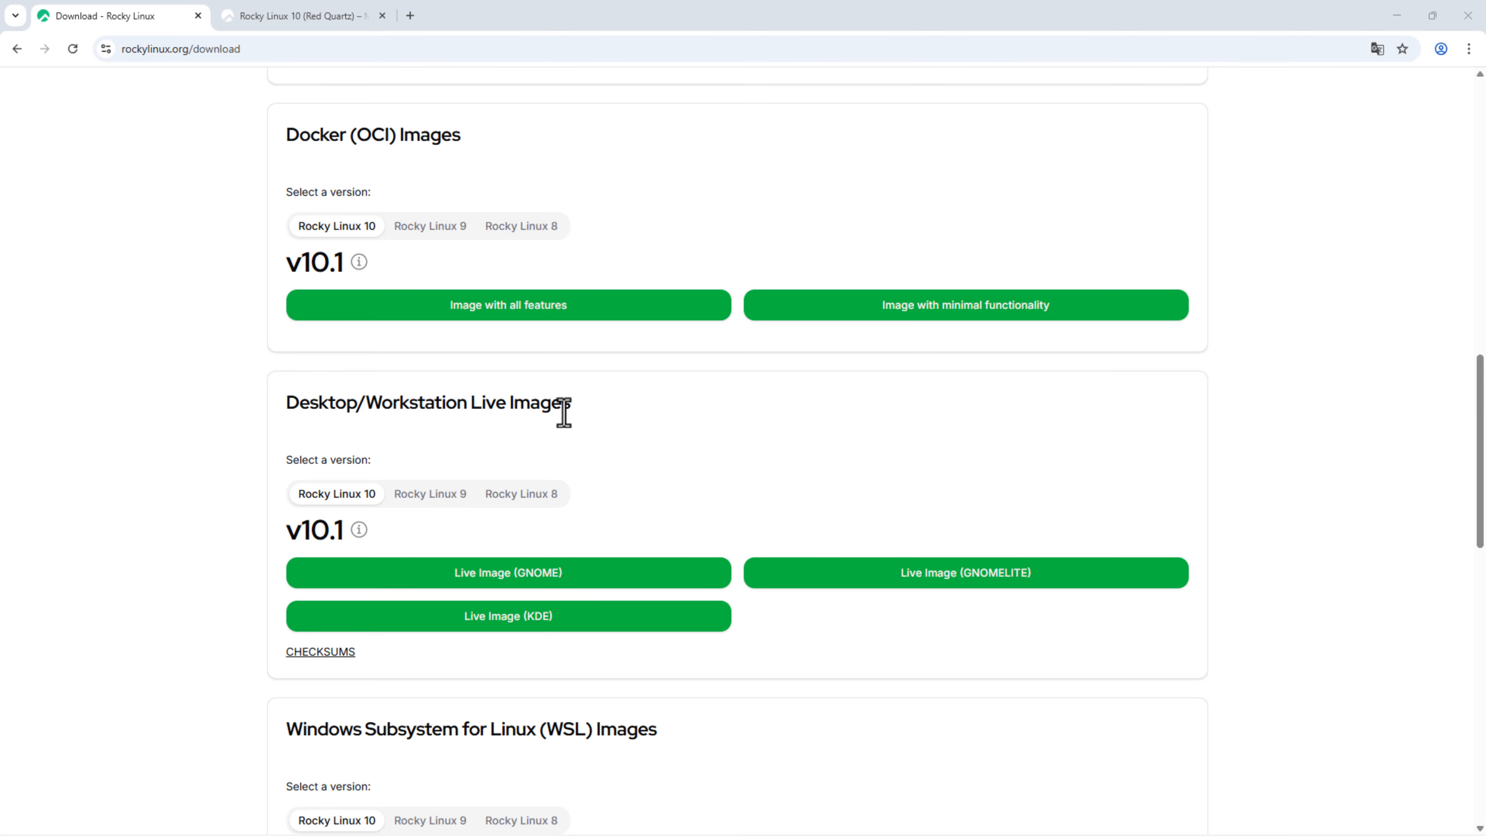
pyautogui.scroll(-1, 564, 414)
# Step: Return to the top of the download page showing the v10.1 DVD, Boot and Minimum ISOs
pyautogui.scroll(-4, 657, 547)
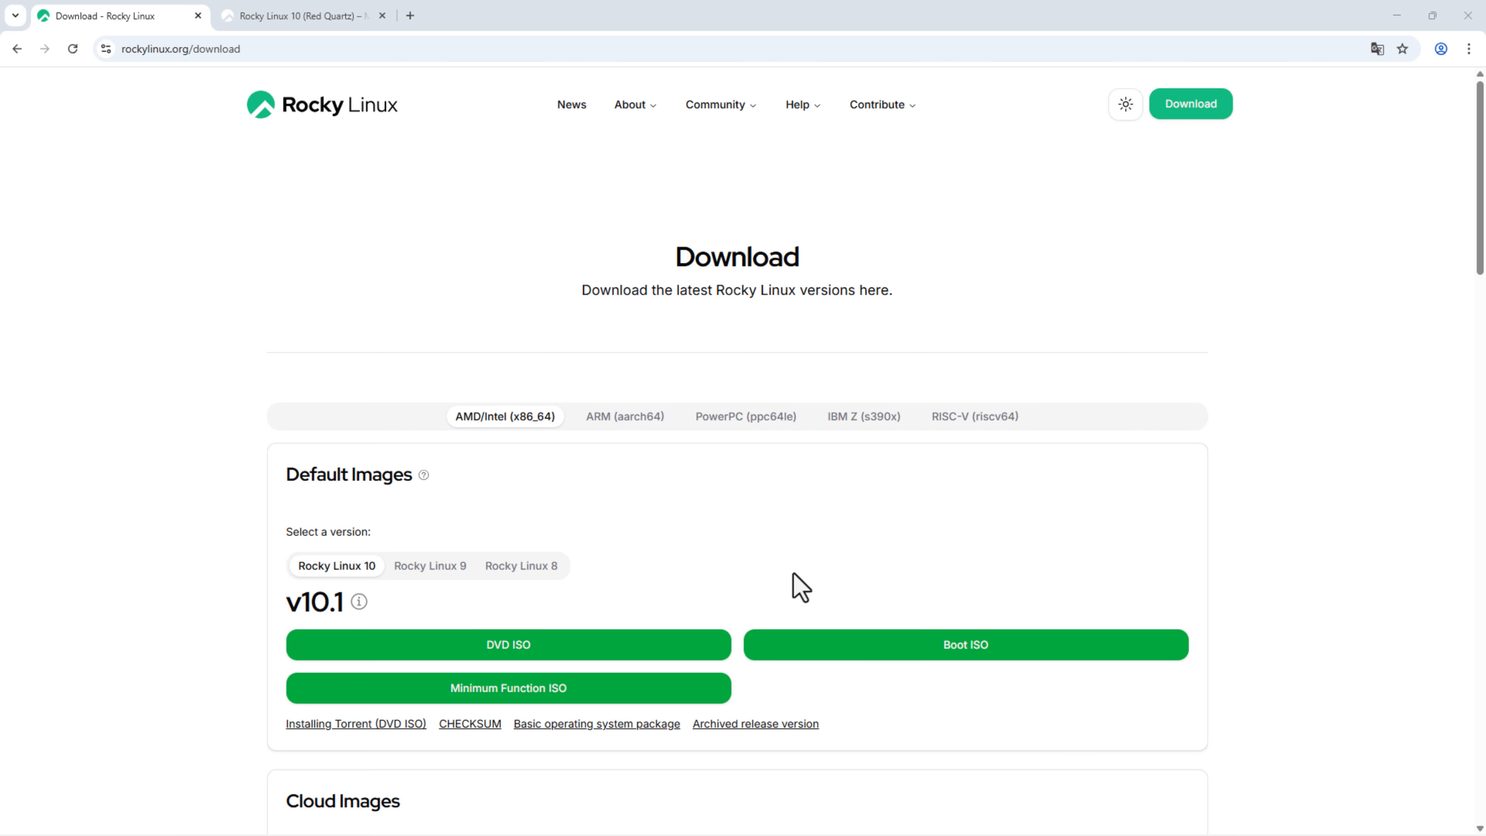
# Step: Scroll past the Cloud and Docker Images to the GNOME, GNOMELITE and KDE Live Images for v10.1
pyautogui.scroll(-3, 793, 574)
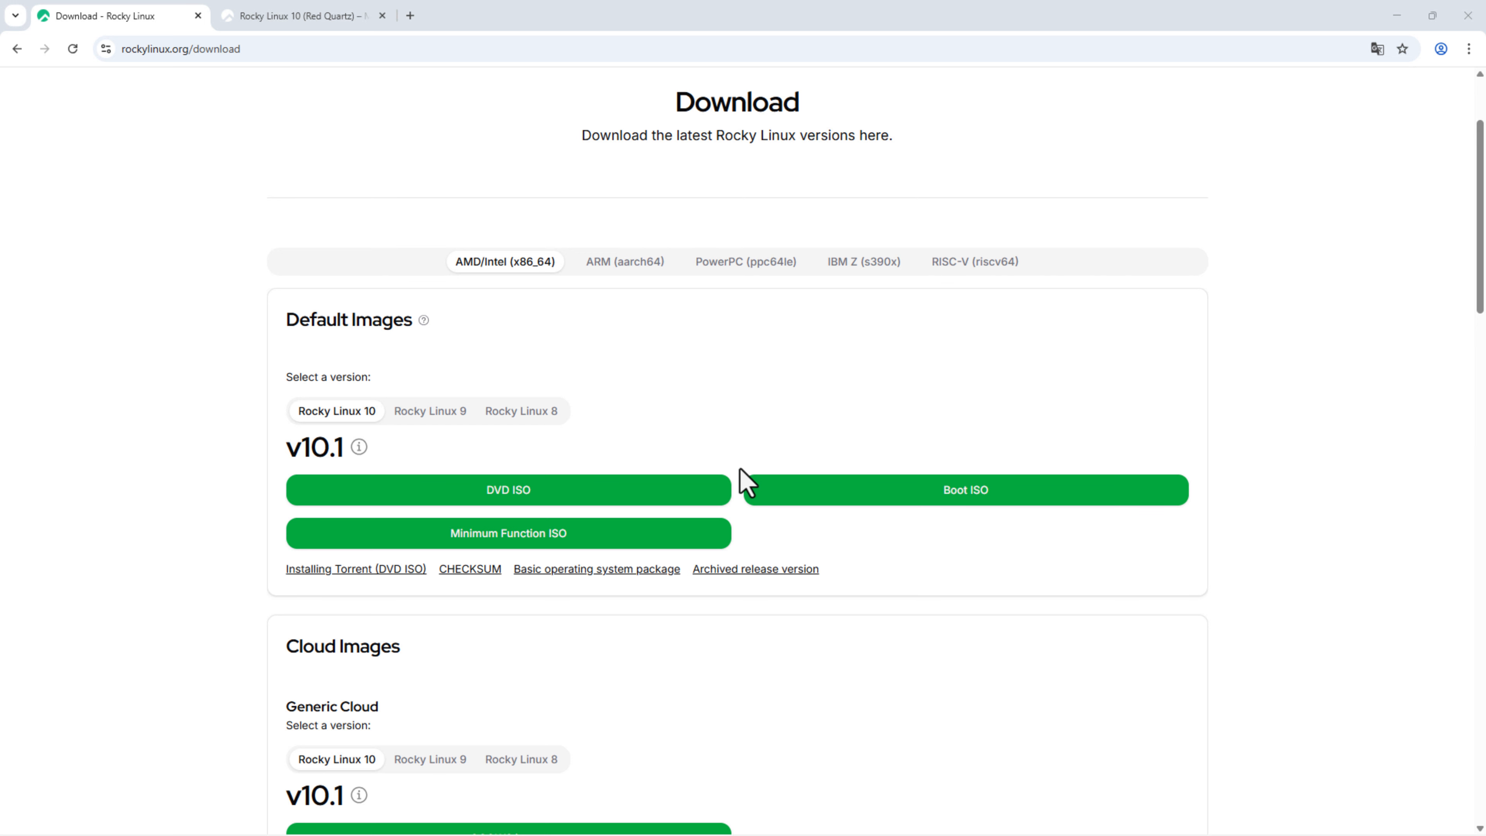
pyautogui.scroll(-4, 876, 376)
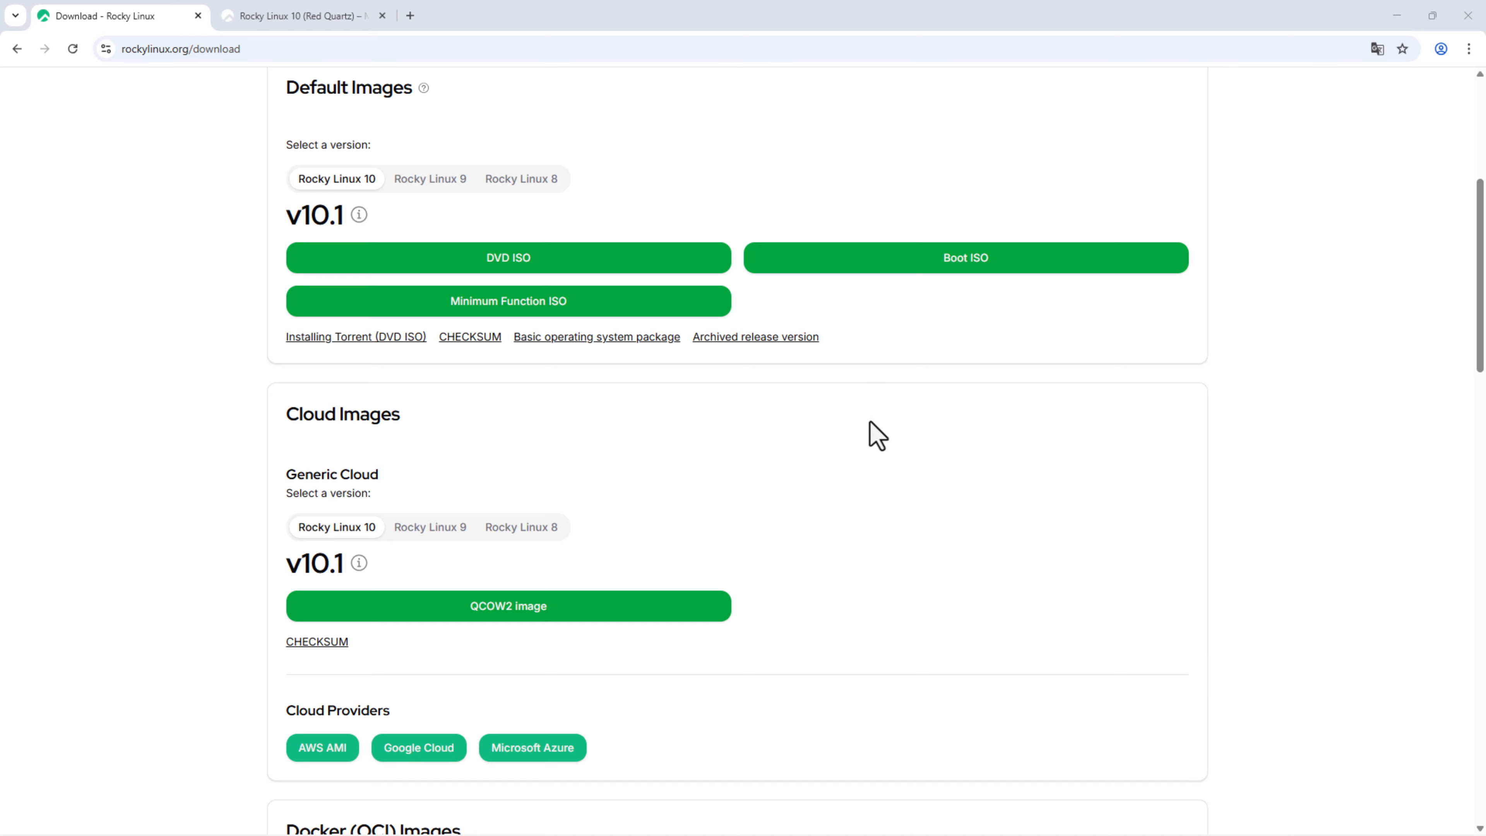
pyautogui.scroll(-3, 871, 436)
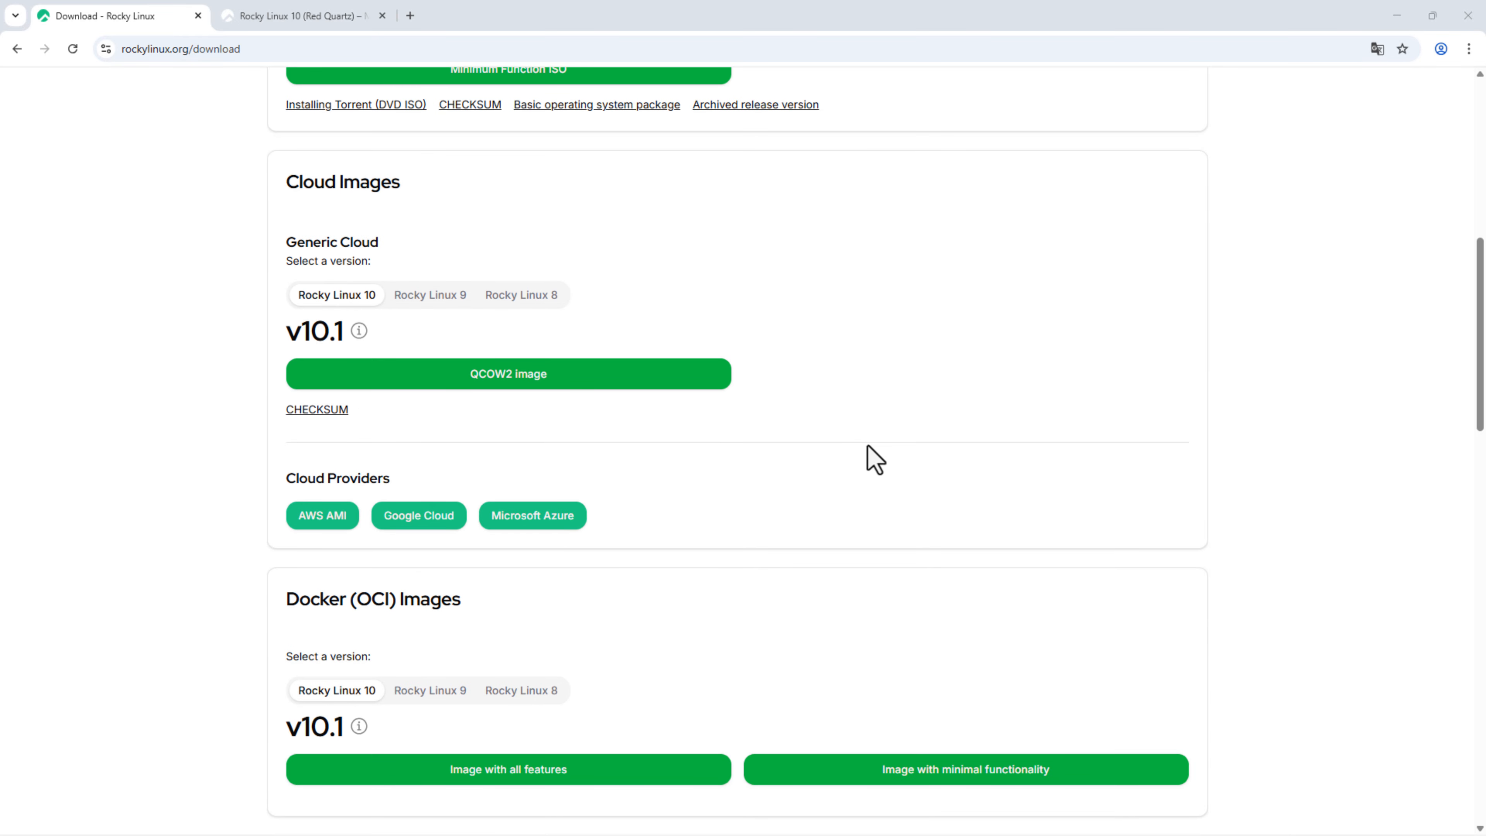
pyautogui.scroll(-6, 863, 469)
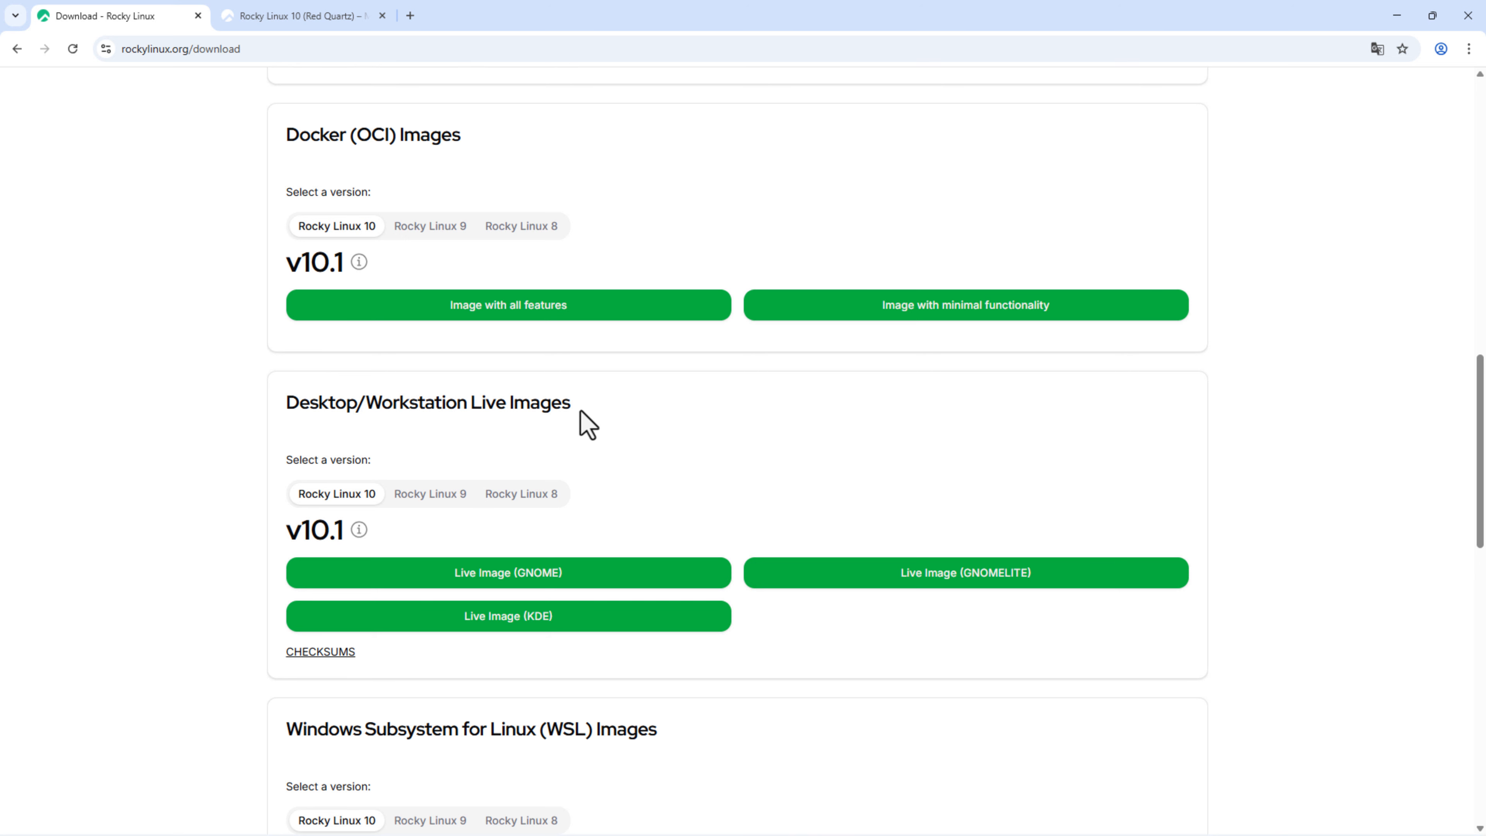
# Step: Scroll briefly further down, then back up to the Download heading and Rocky Linux 10 Default Images
pyautogui.scroll(-1, 749, 419)
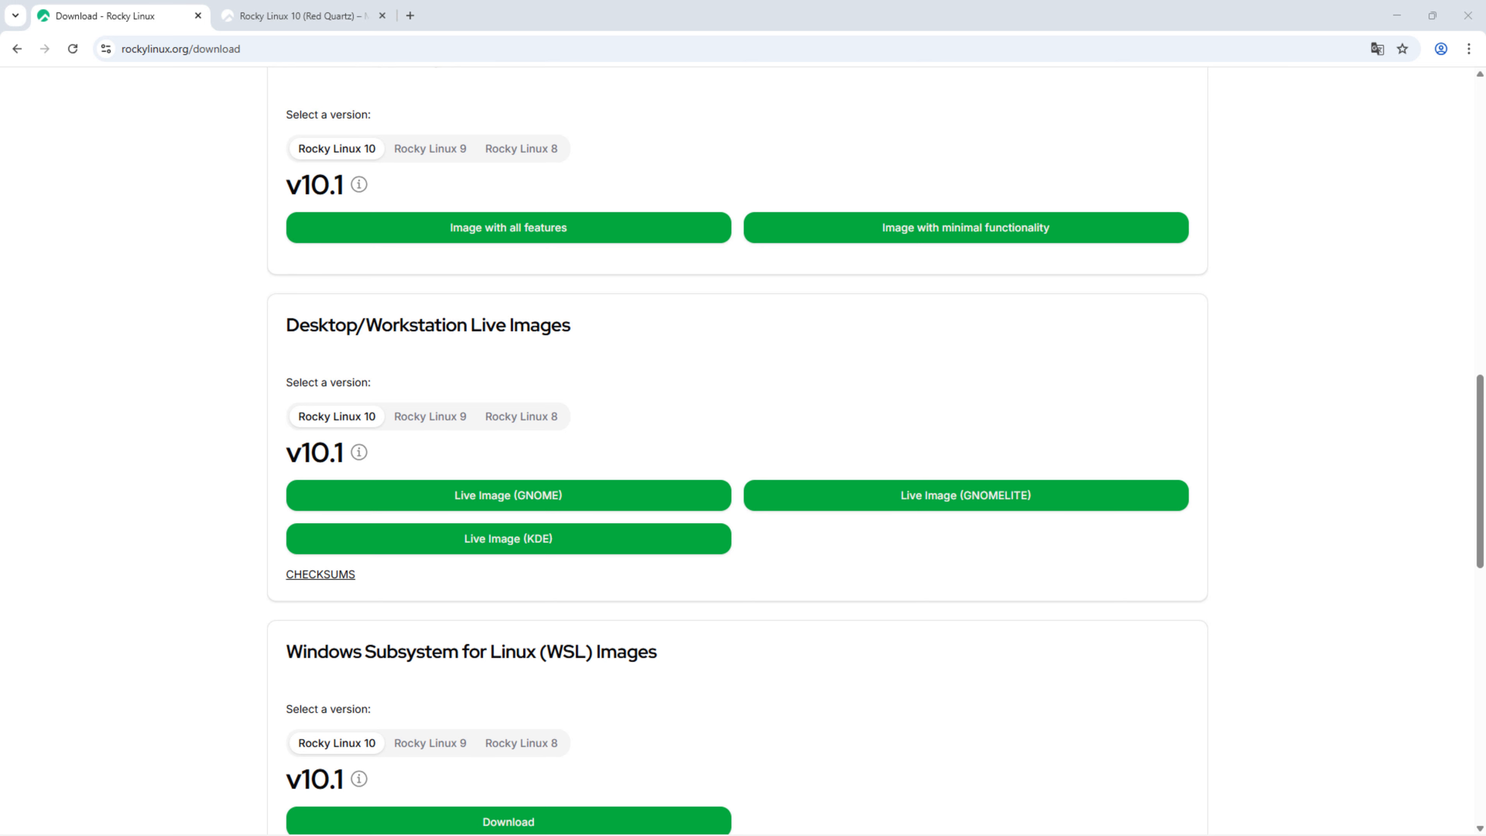
pyautogui.scroll(15, 1128, 770)
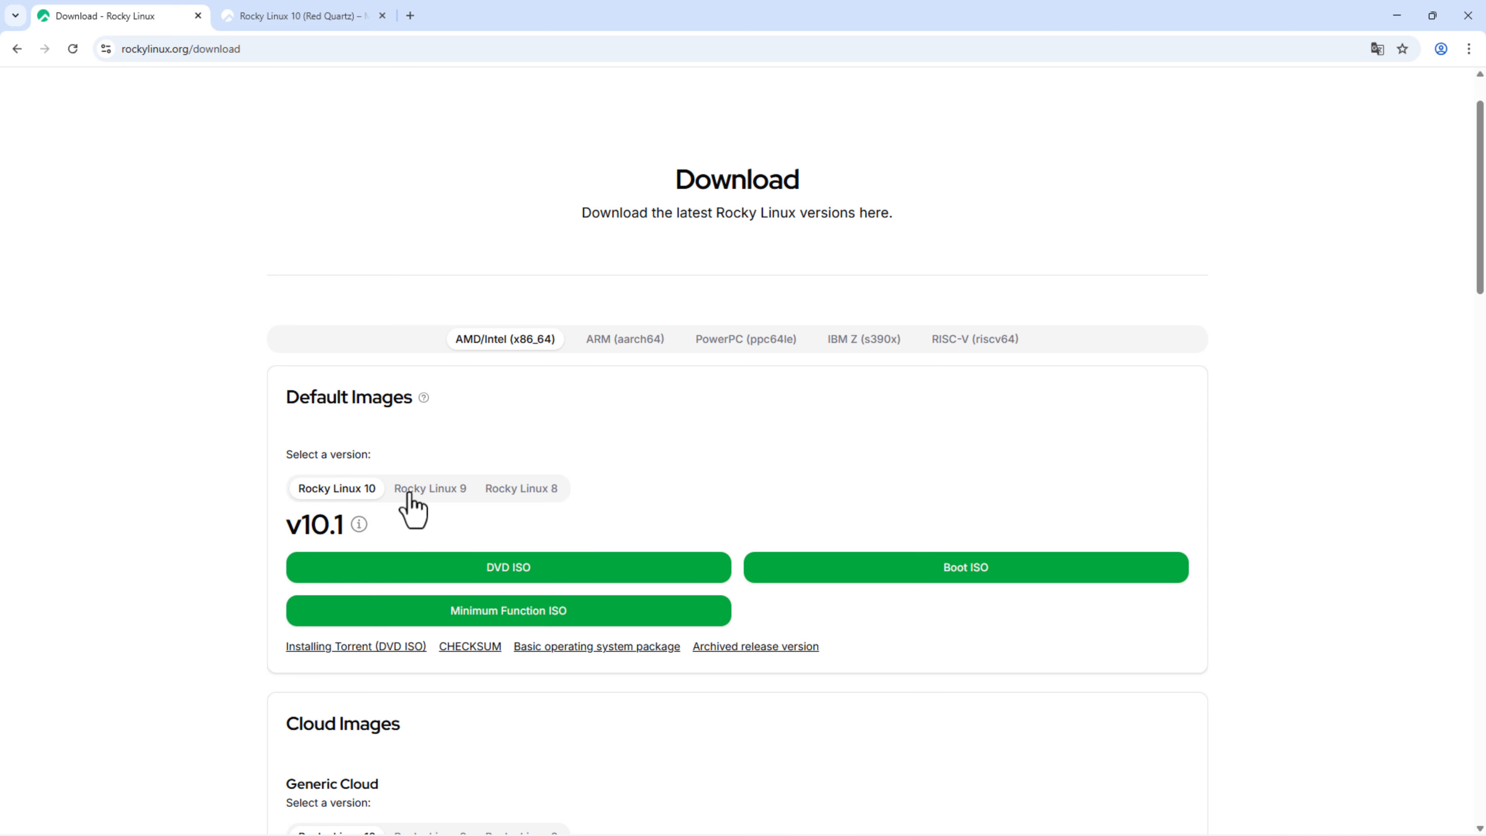
pyautogui.click(429, 492)
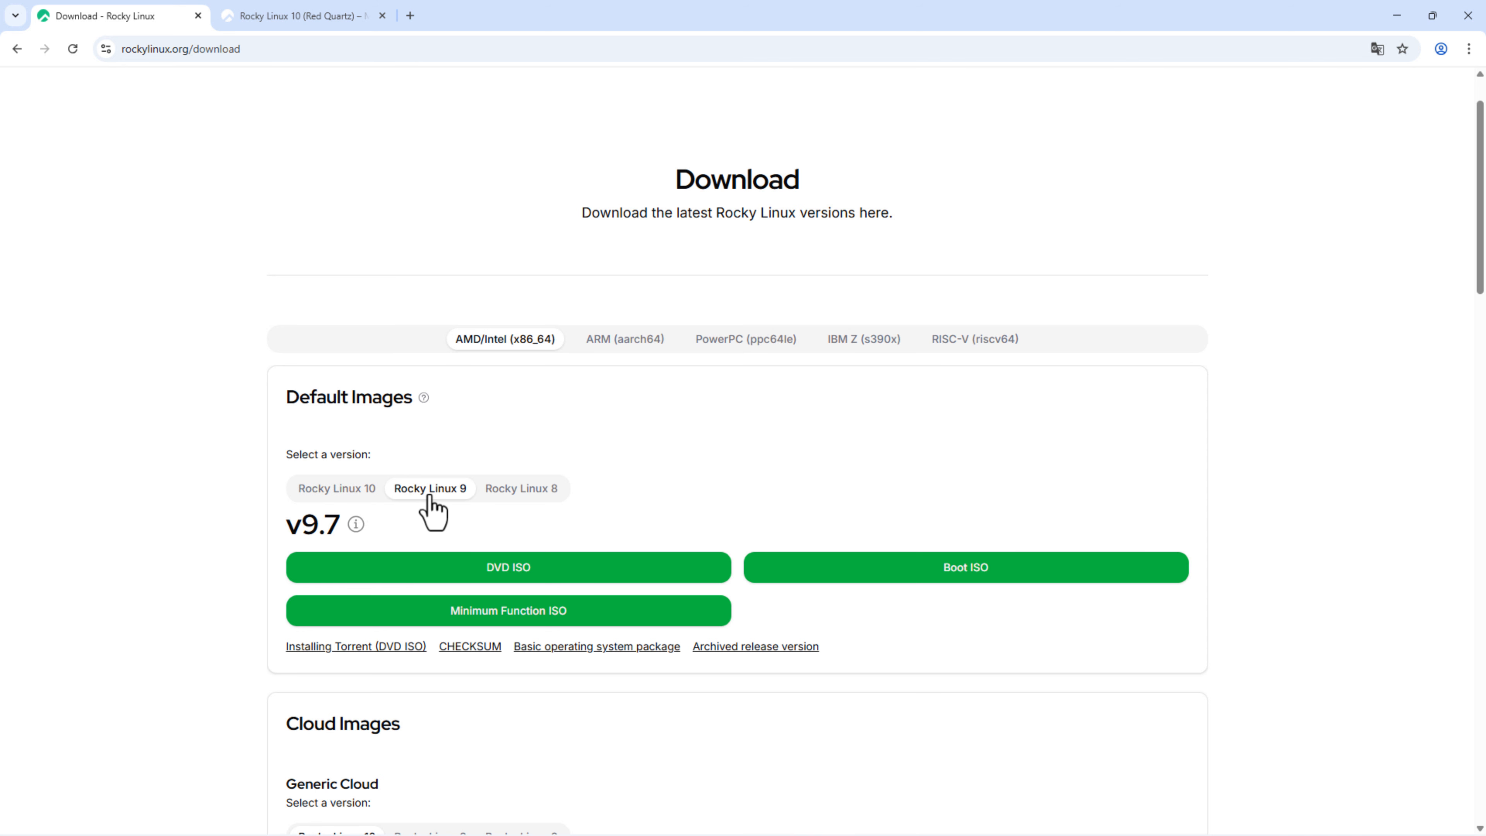
pyautogui.click(520, 497)
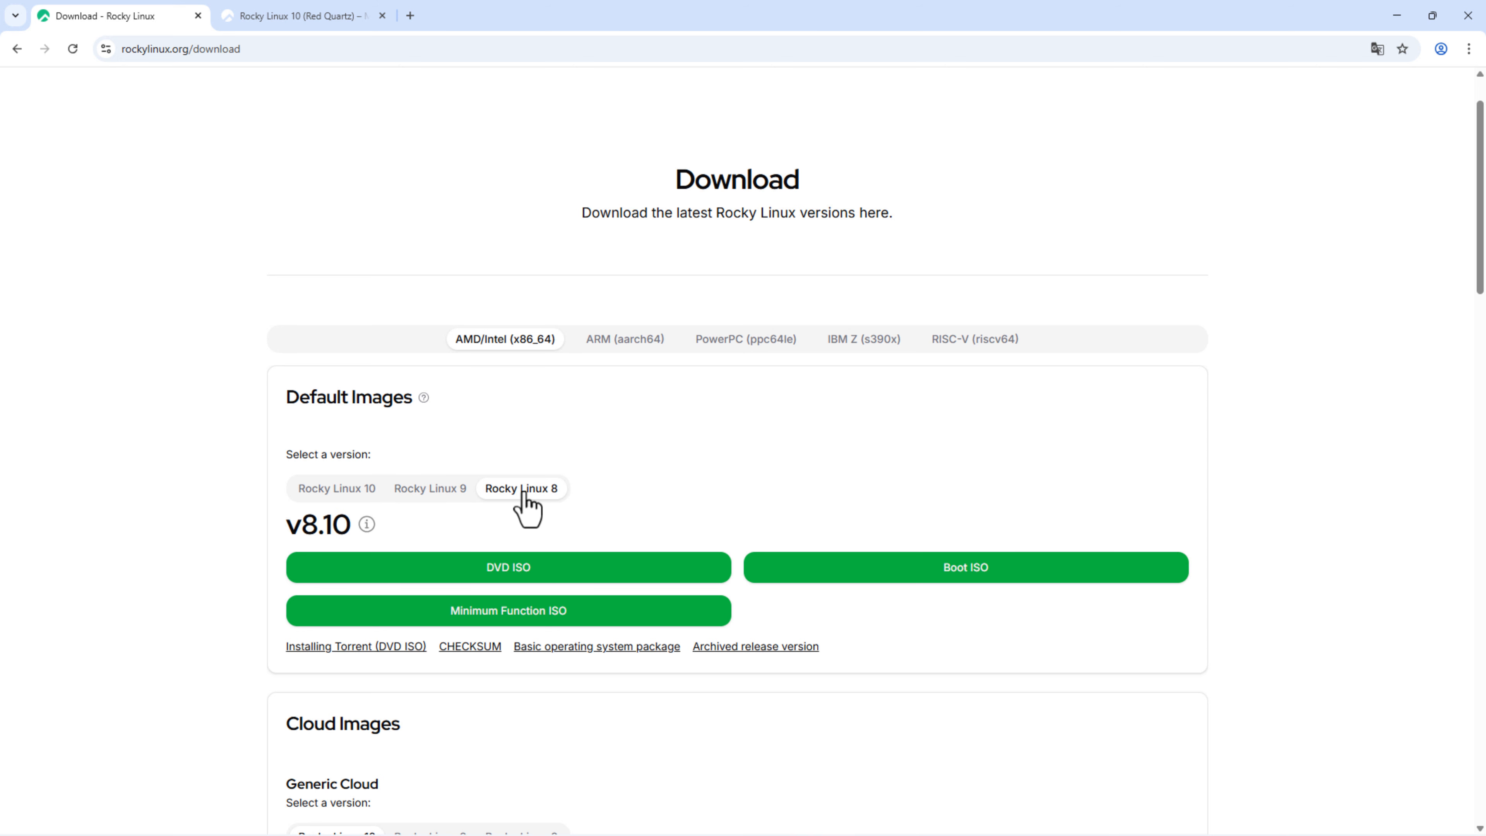
pyautogui.click(348, 493)
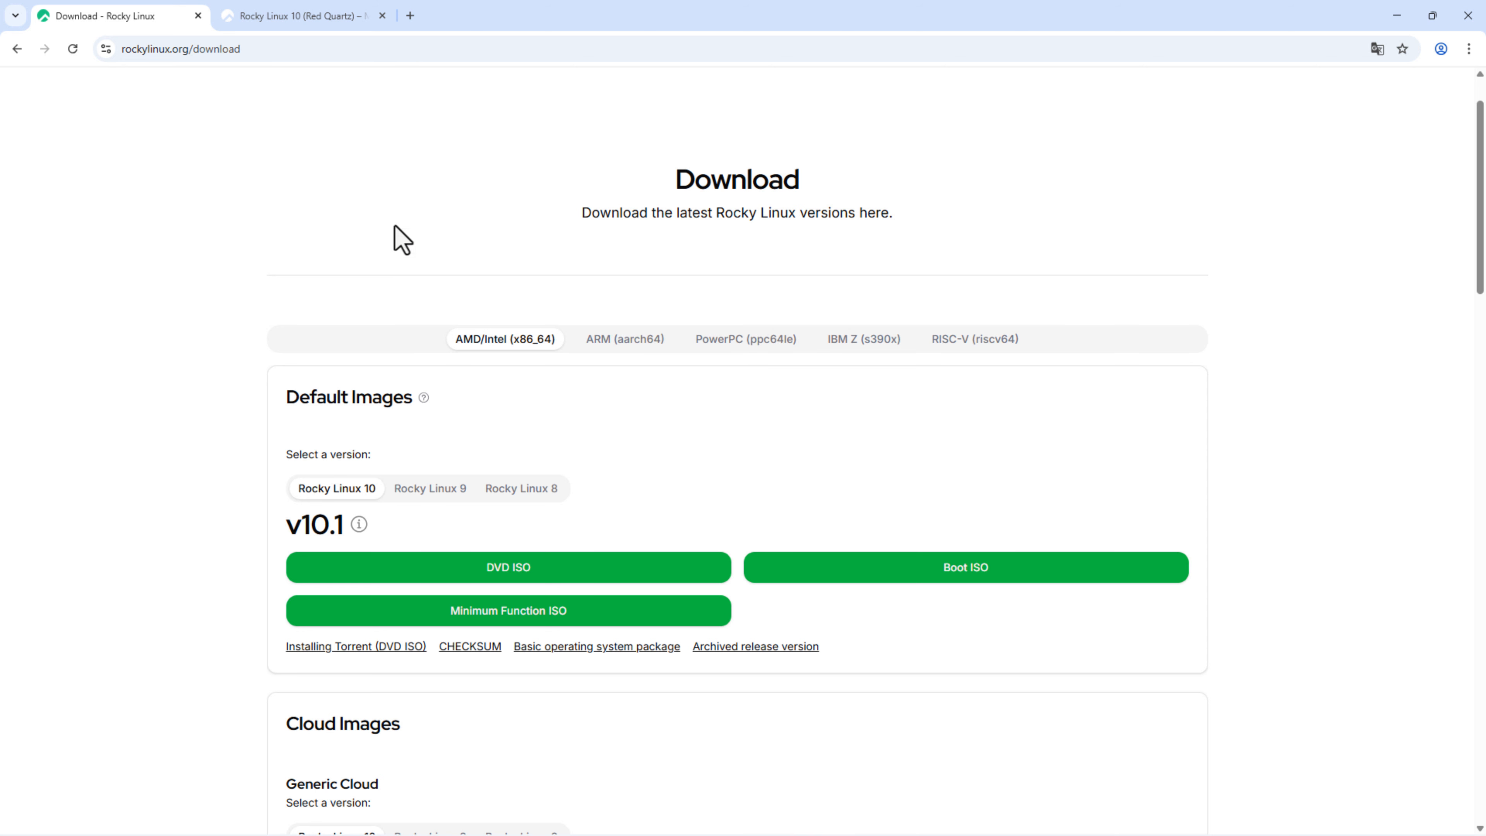
pyautogui.click(298, 16)
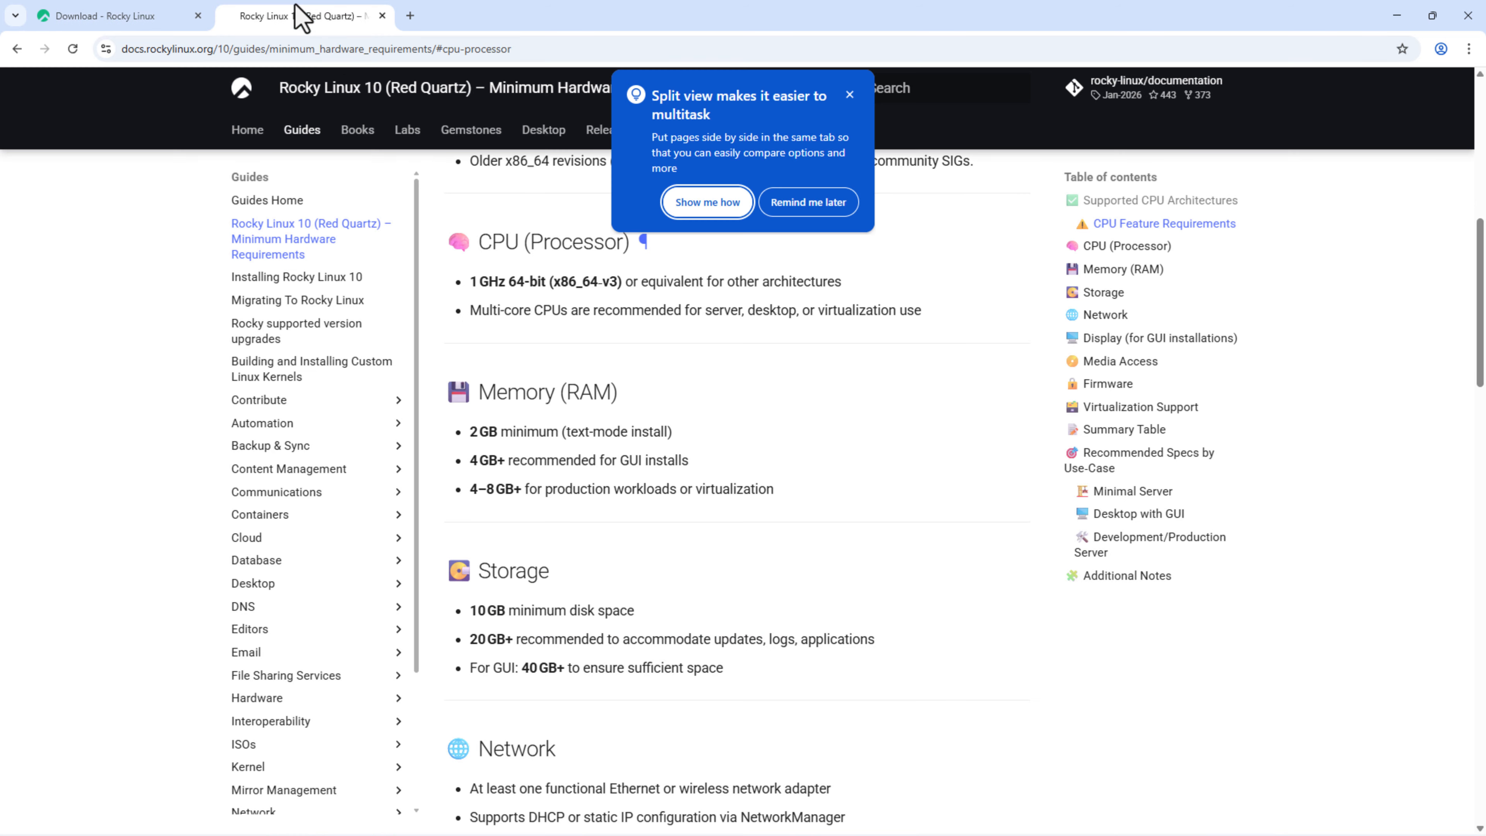
# Step: Dismiss the Split view bubble, review the 1 GHz CPU requirement, and switch to VirtualBox Manager
pyautogui.click(850, 95)
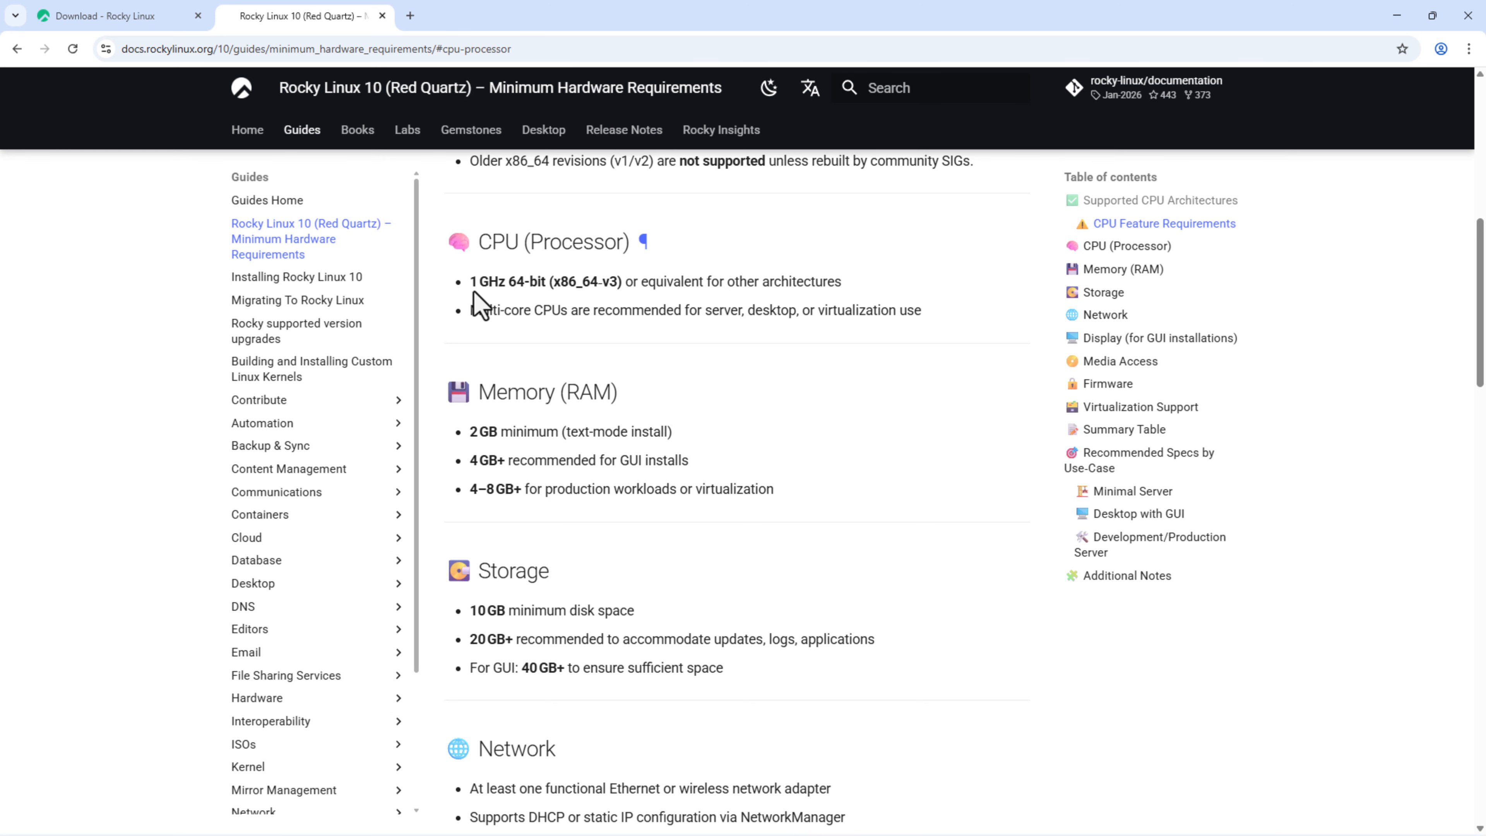
pyautogui.moveTo(469, 283); pyautogui.dragTo(511, 285)
pyautogui.click(696, 364)
pyautogui.scroll(-1, 696, 364)
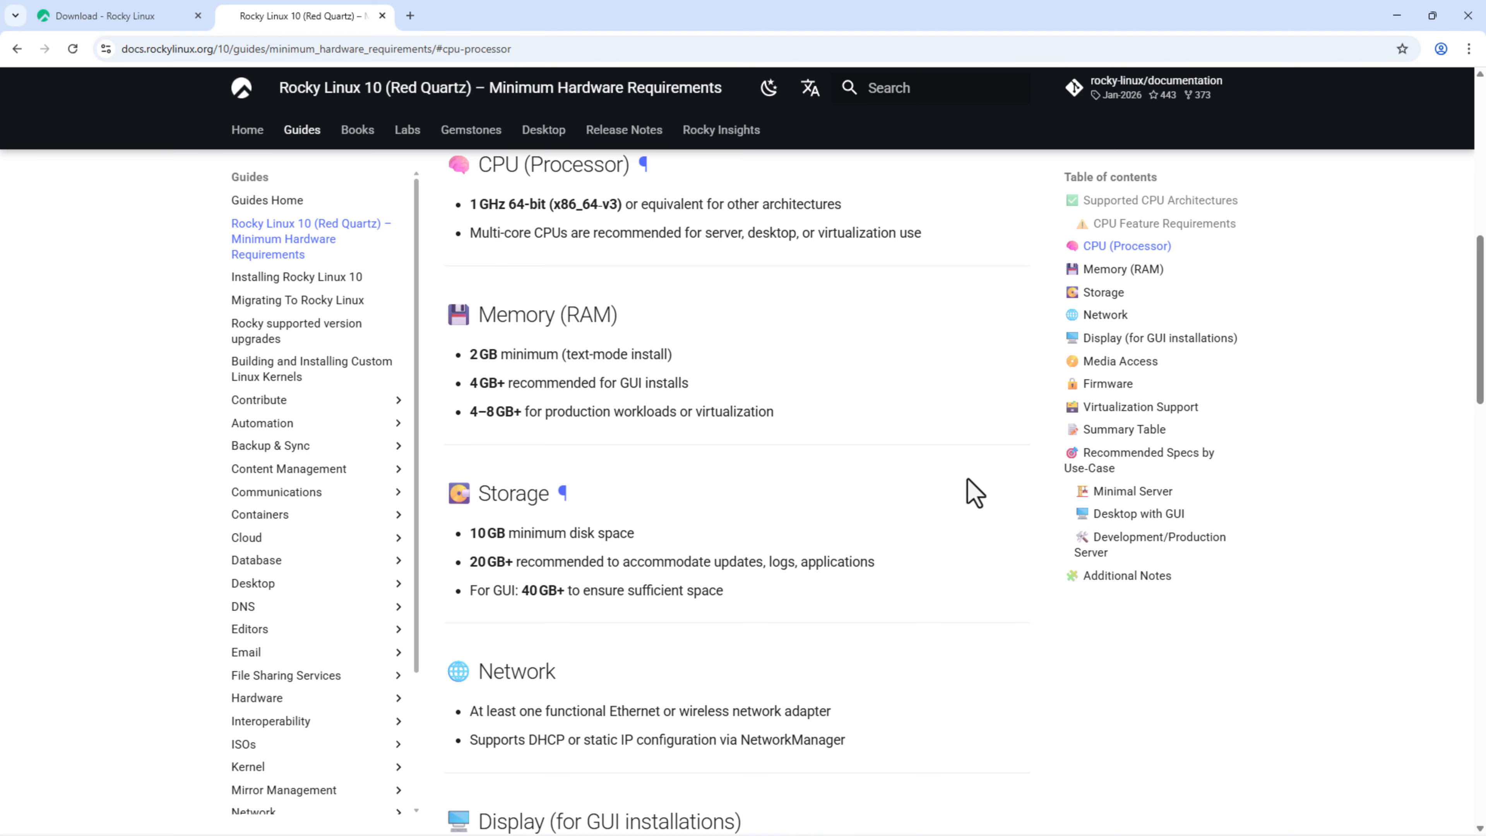
pyautogui.scroll(2, 972, 492)
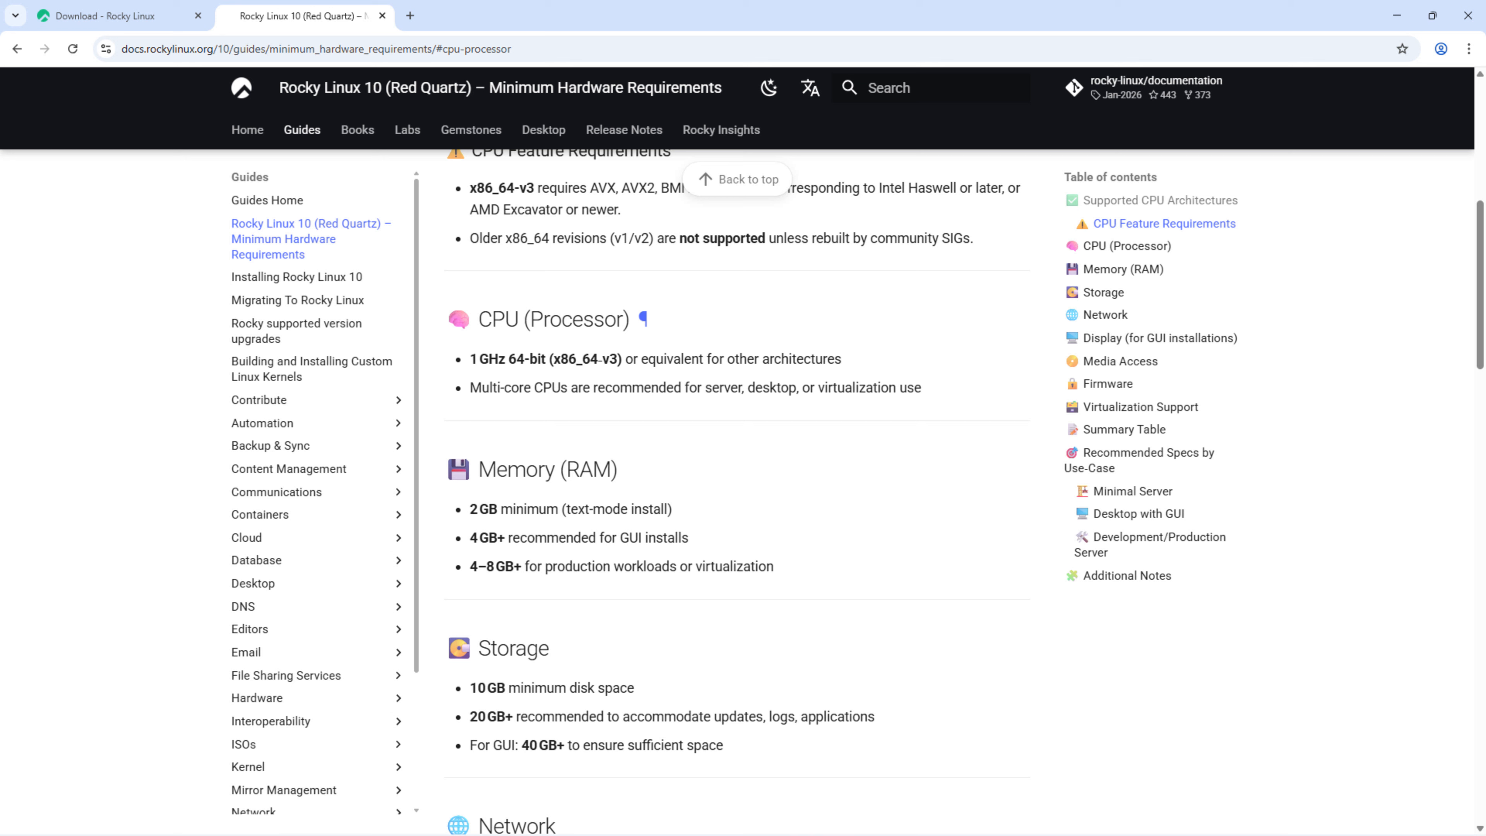
pyautogui.hotkey('alt', 'Tab')
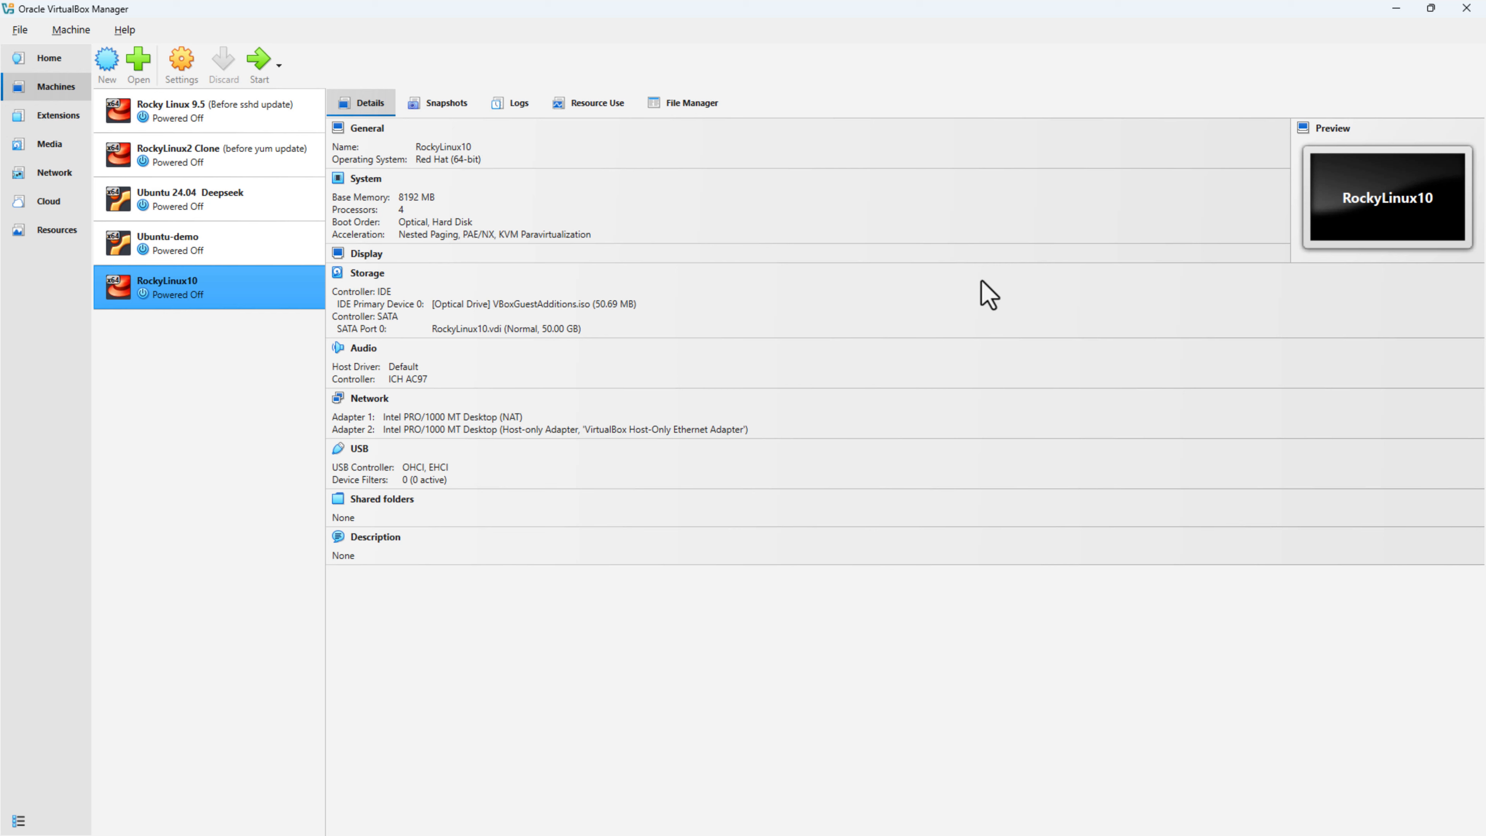
# Step: Start a new virtual machine named Rocky-Demo
pyautogui.click(109, 69)
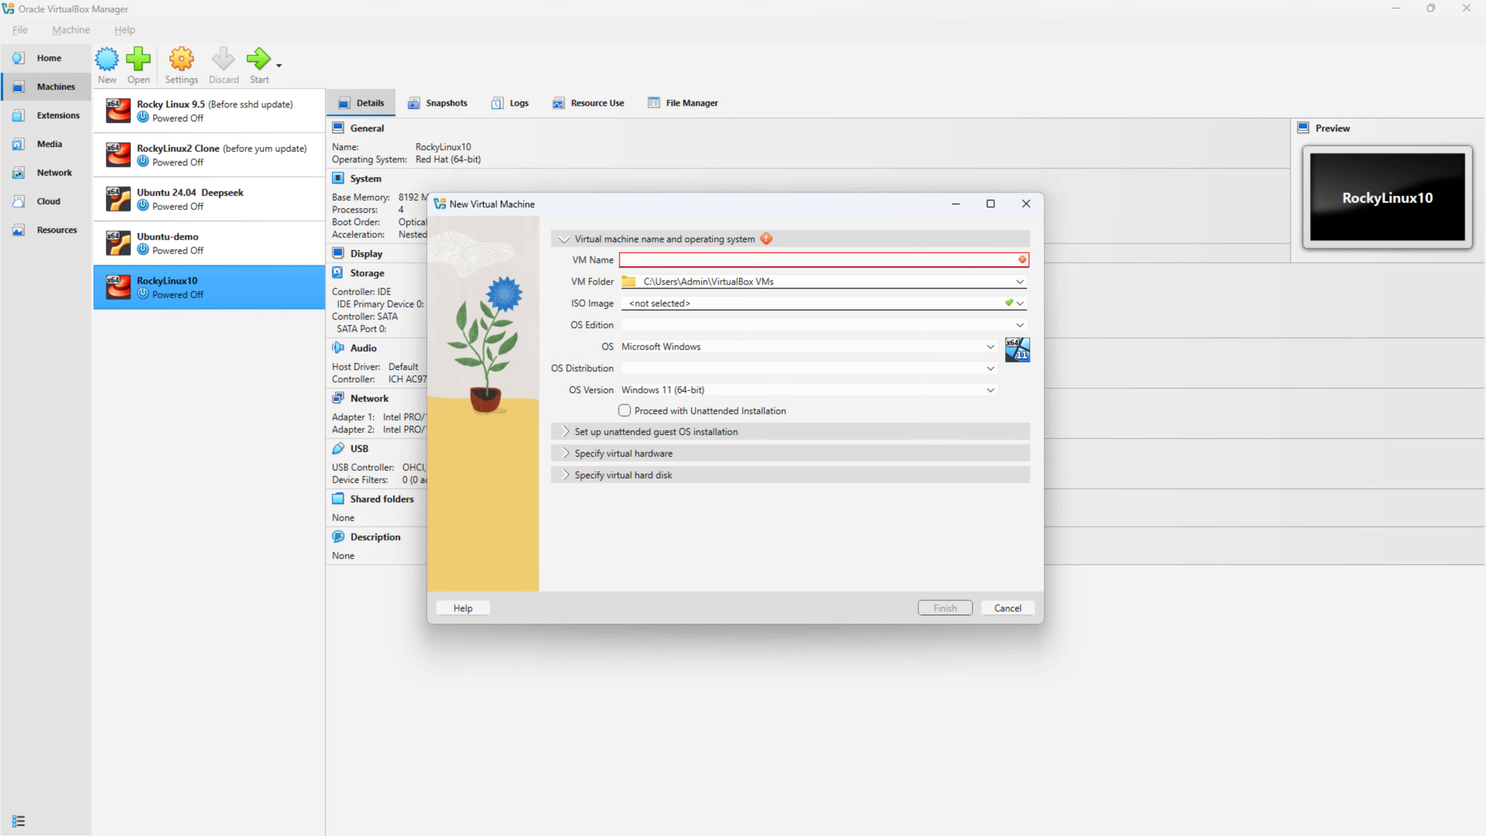
pyautogui.write('Rocky-Demo')
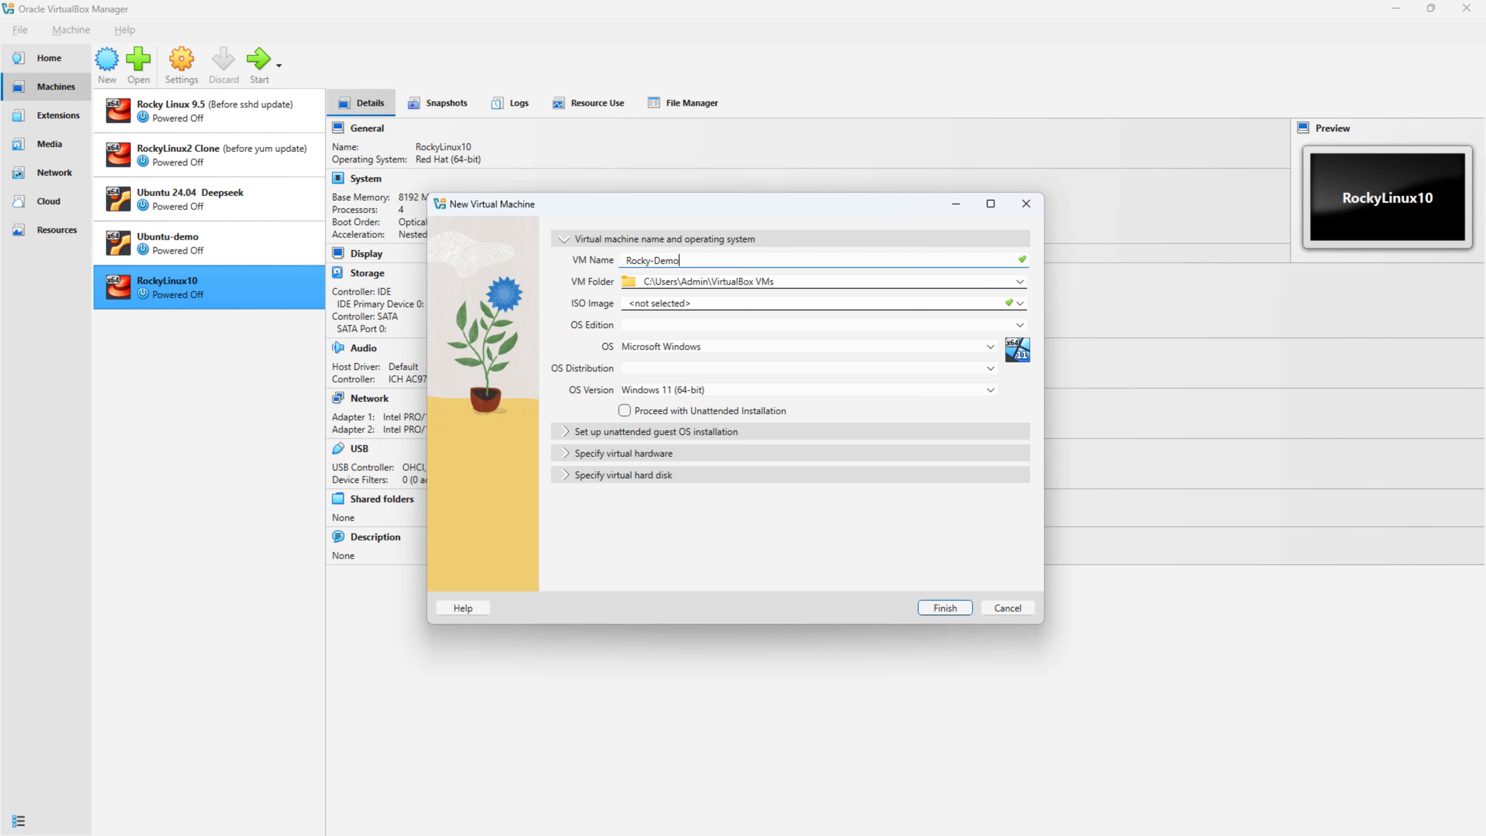
pyautogui.press('Tab')
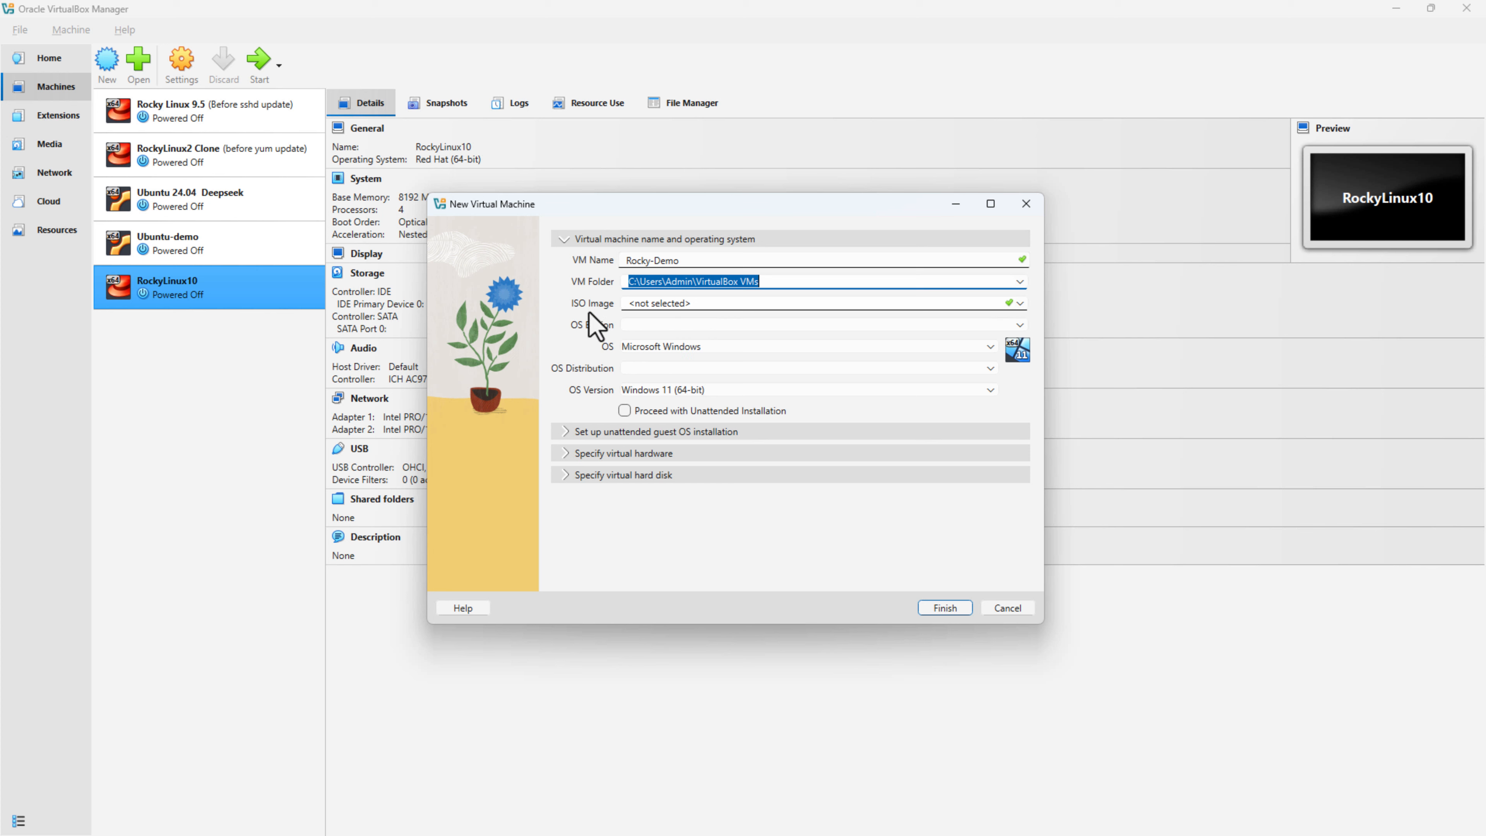
# Step: Choose the Rocky-10.1-x86_64-minimal.iso image, leave unattended install off, and expand the hardware settings
pyautogui.click(1019, 304)
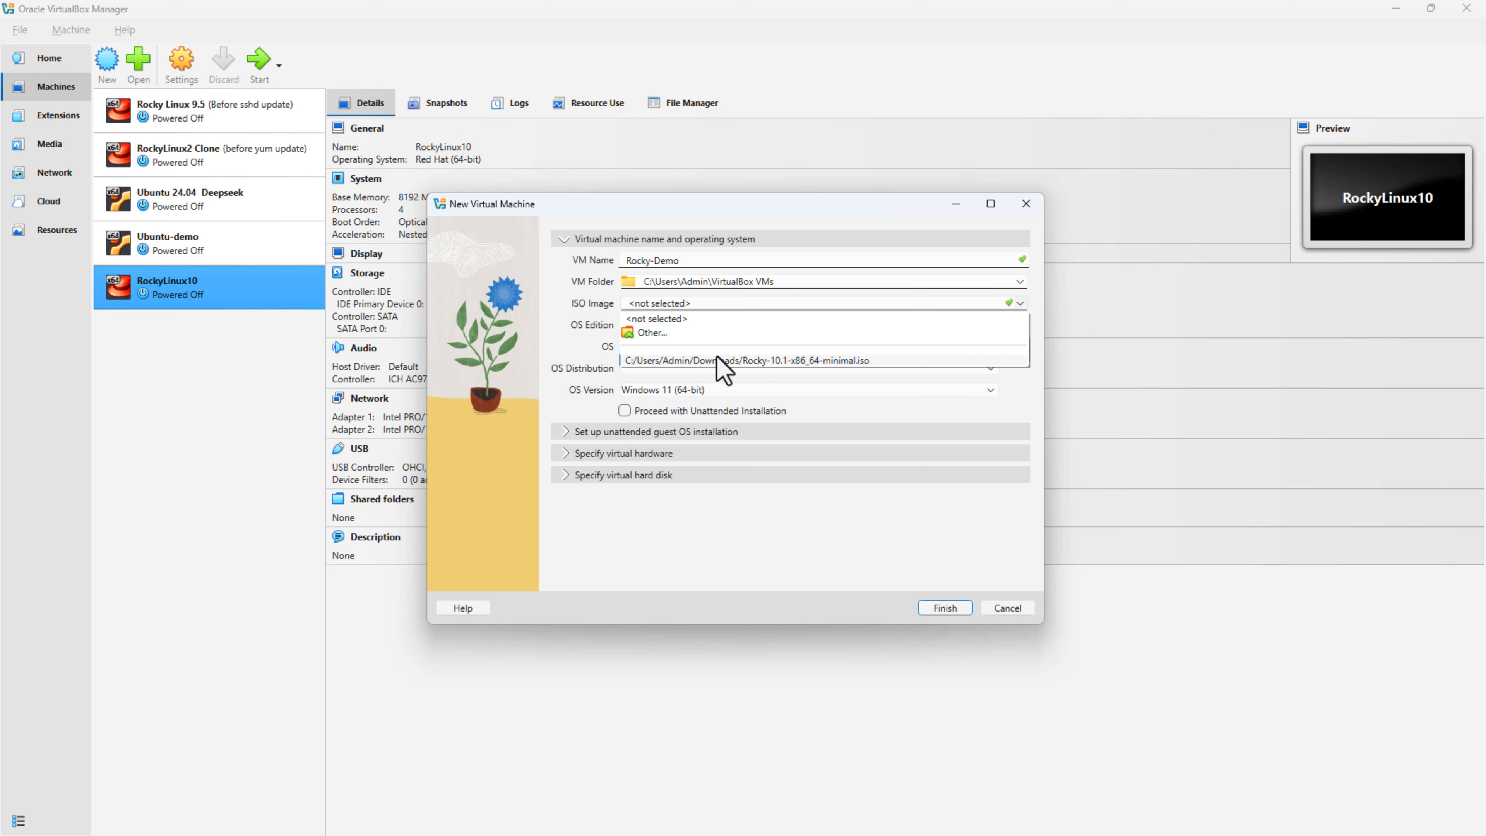
pyautogui.click(698, 359)
pyautogui.click(682, 411)
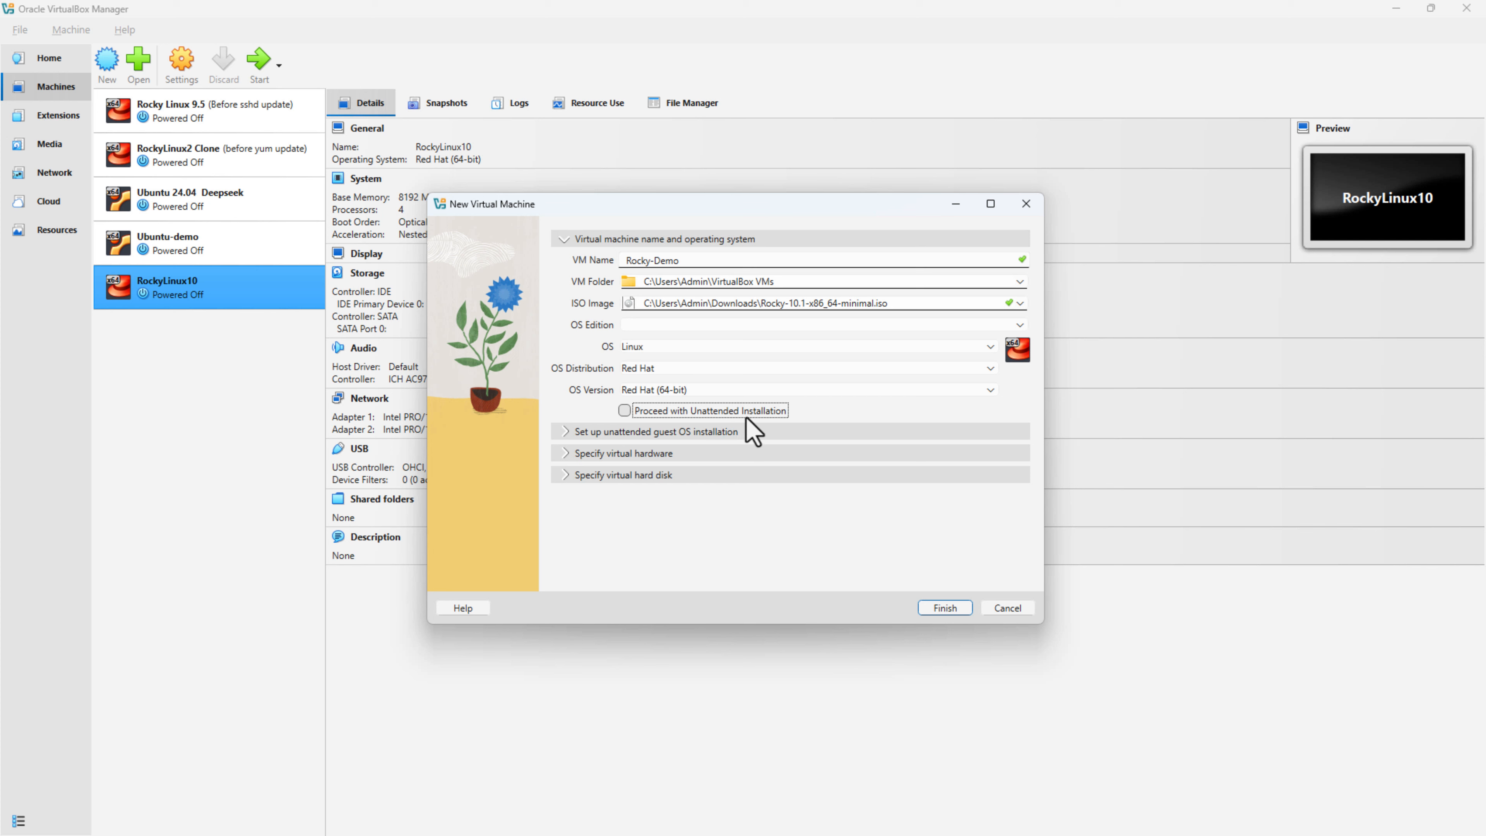
pyautogui.click(670, 433)
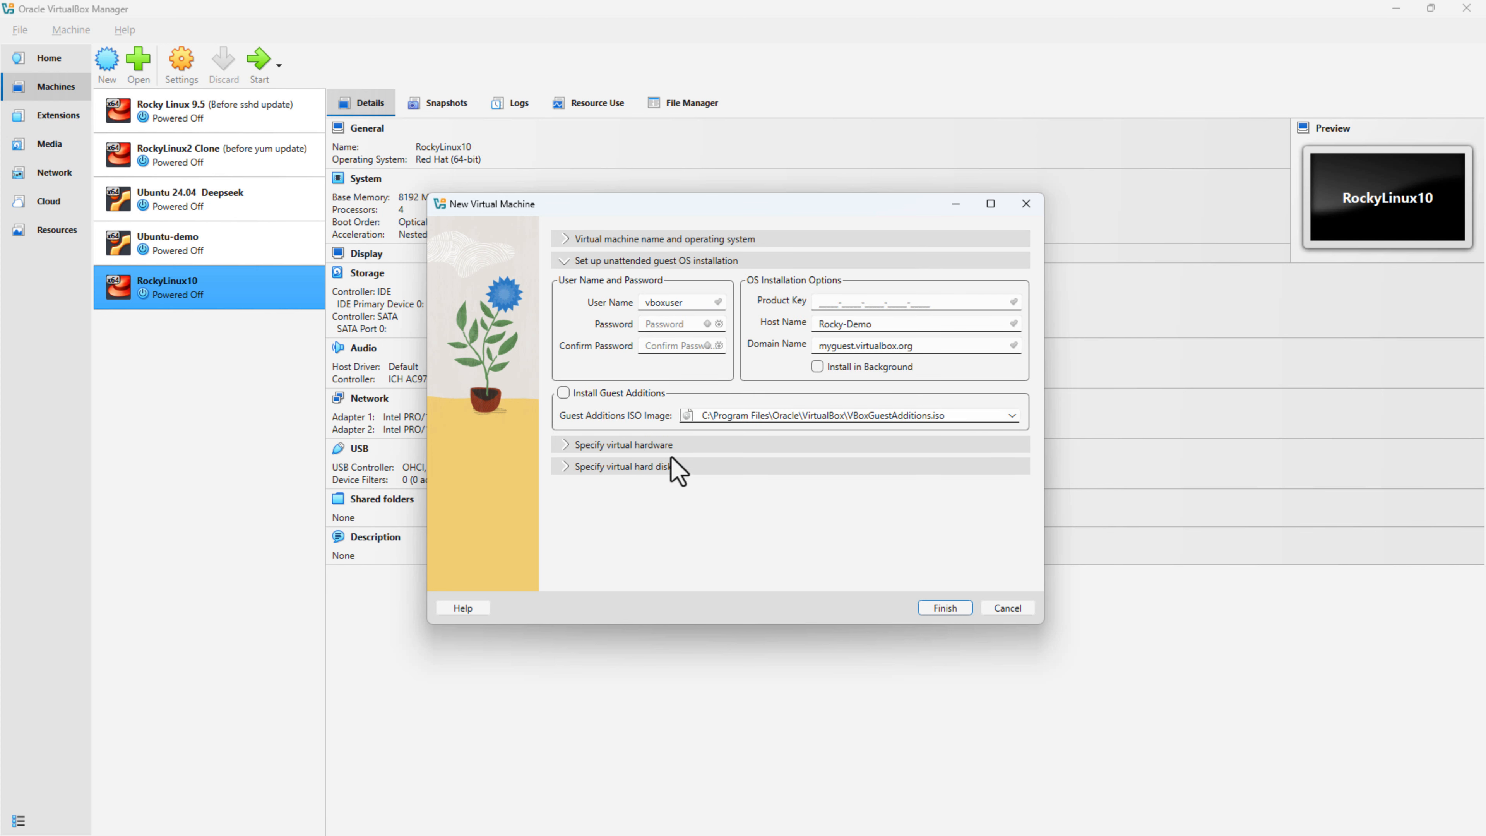
pyautogui.click(673, 447)
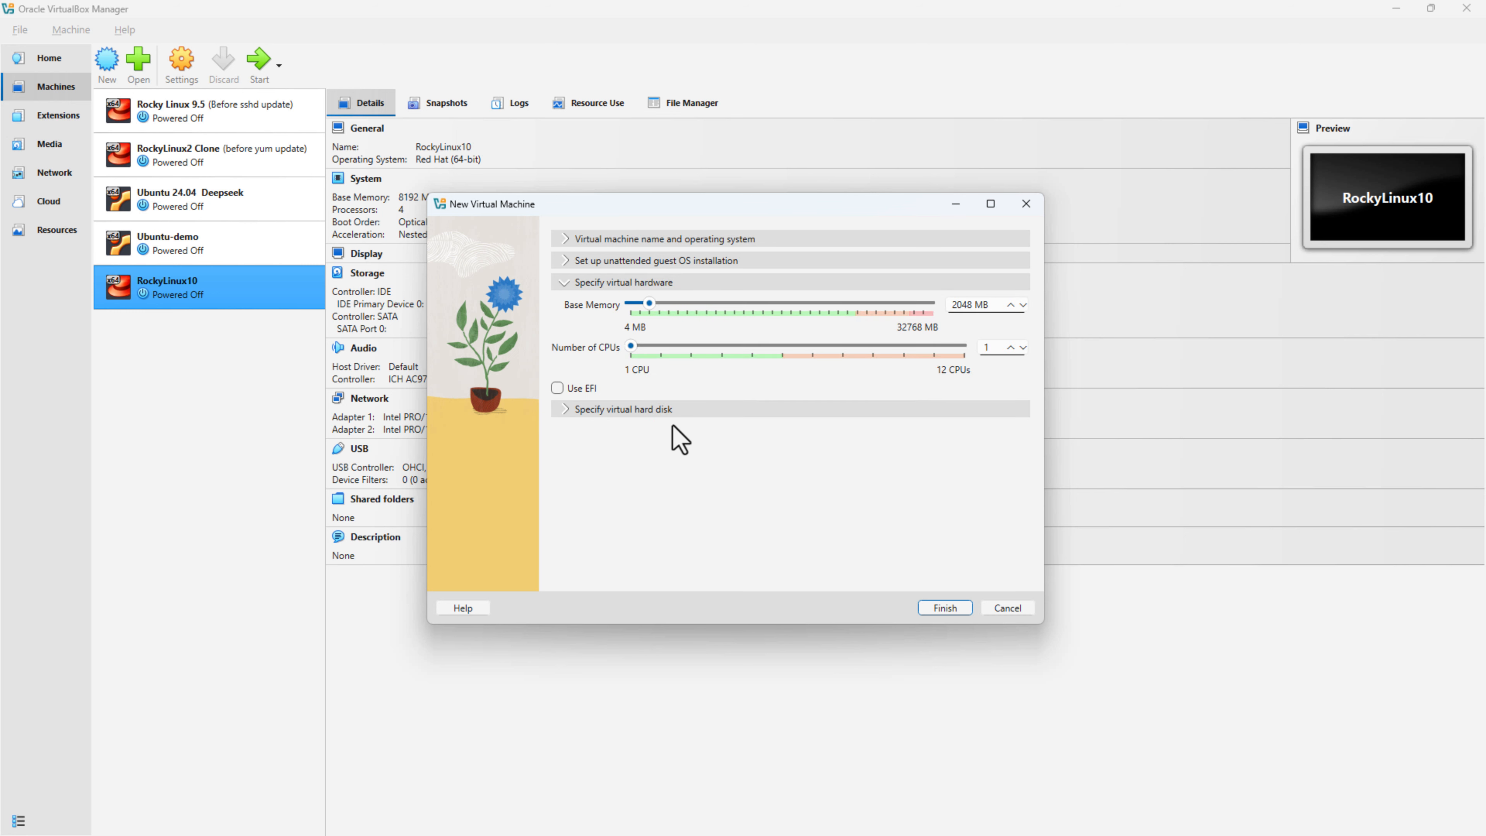
# Step: Give the VM 4096 MB base memory and 4 CPUs
pyautogui.tripleClick(968, 304)
pyautogui.doubleClick(968, 304)
pyautogui.write('4096')
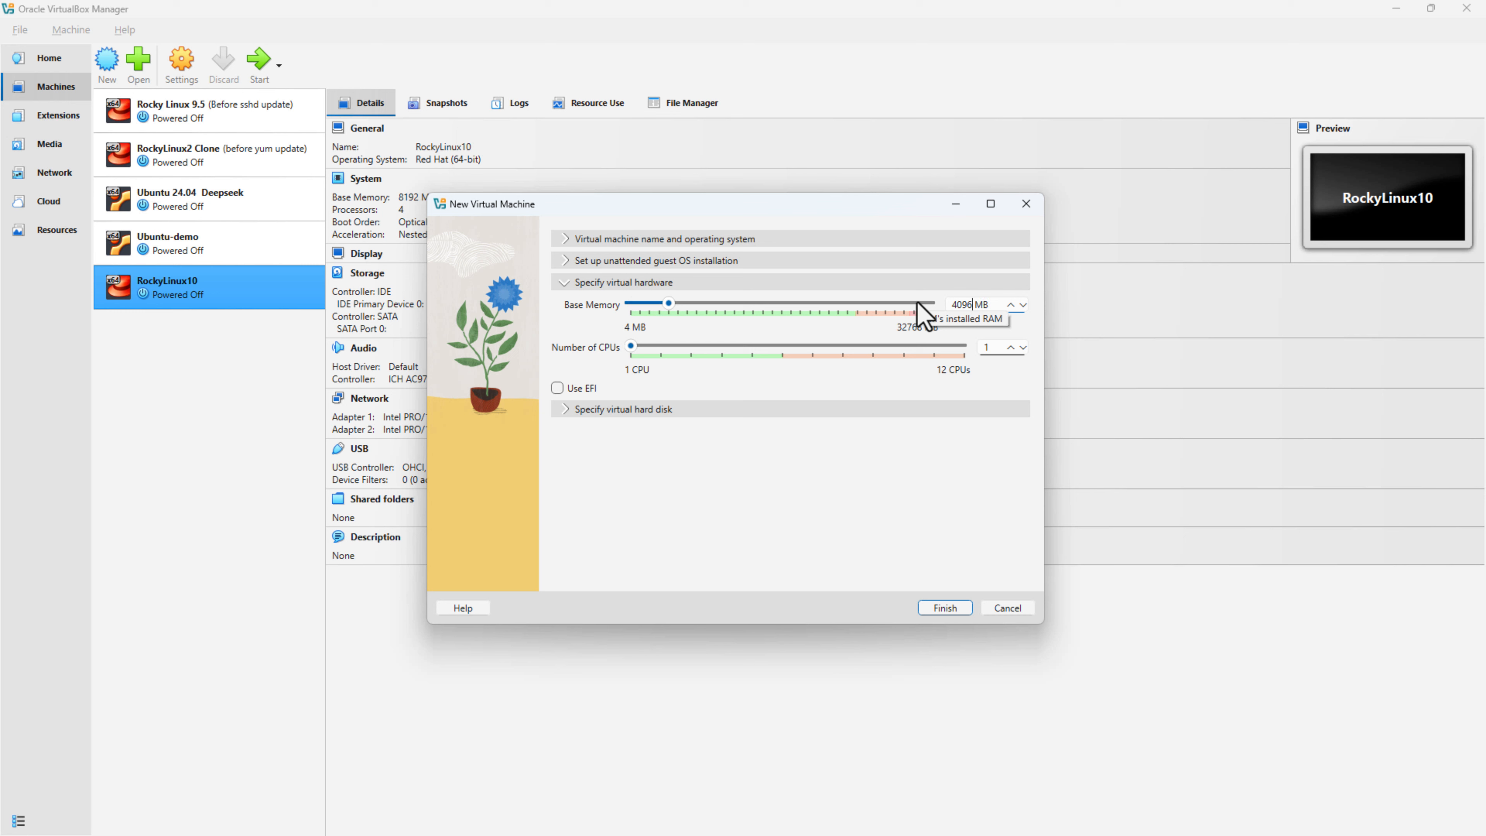
pyautogui.click(670, 350)
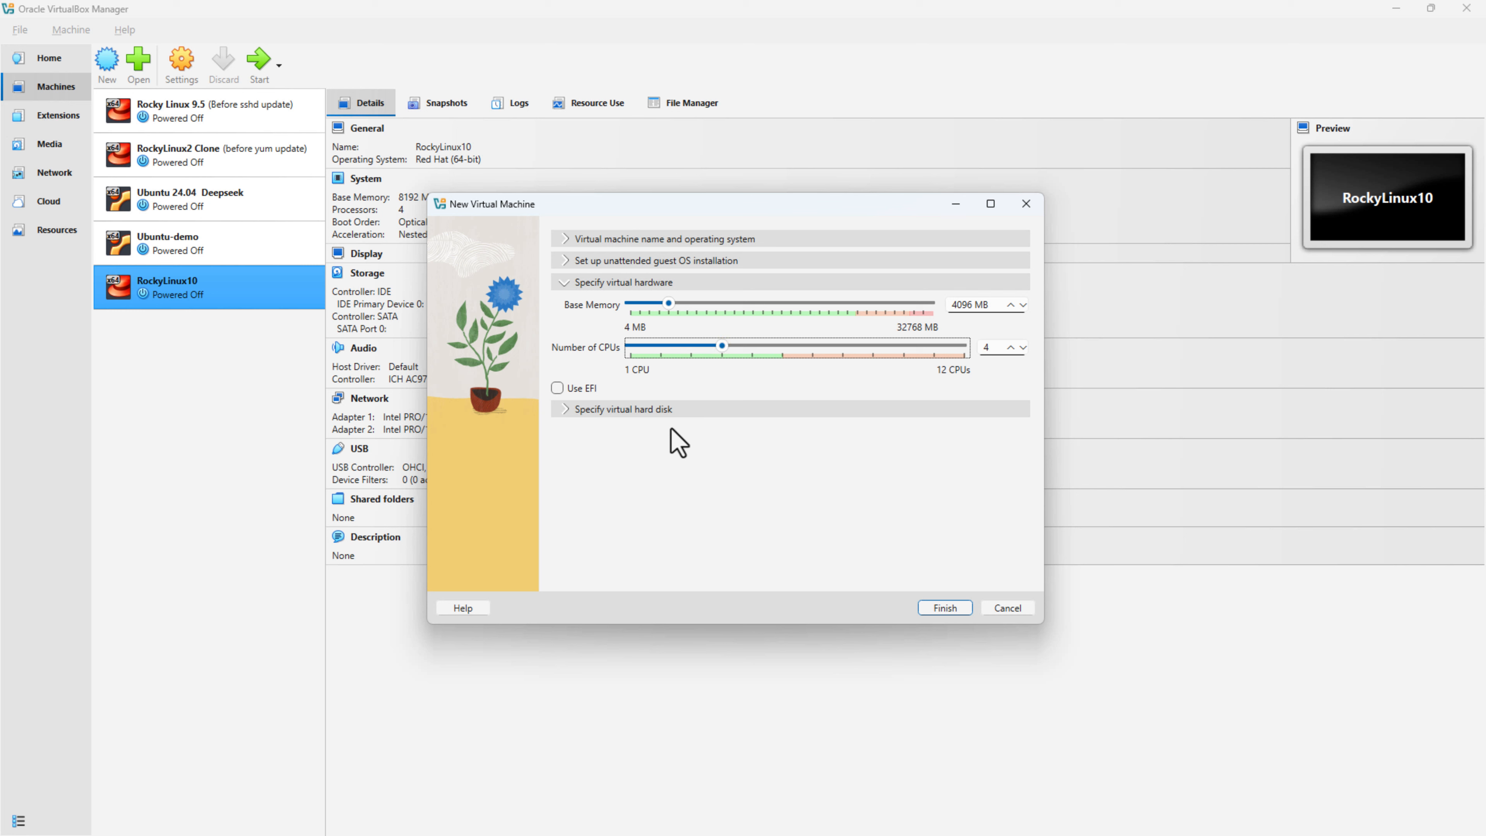
# Step: Set the virtual hard disk size to 50 GB and finish creating Rocky-Demo
pyautogui.click(647, 409)
pyautogui.doubleClick(981, 387)
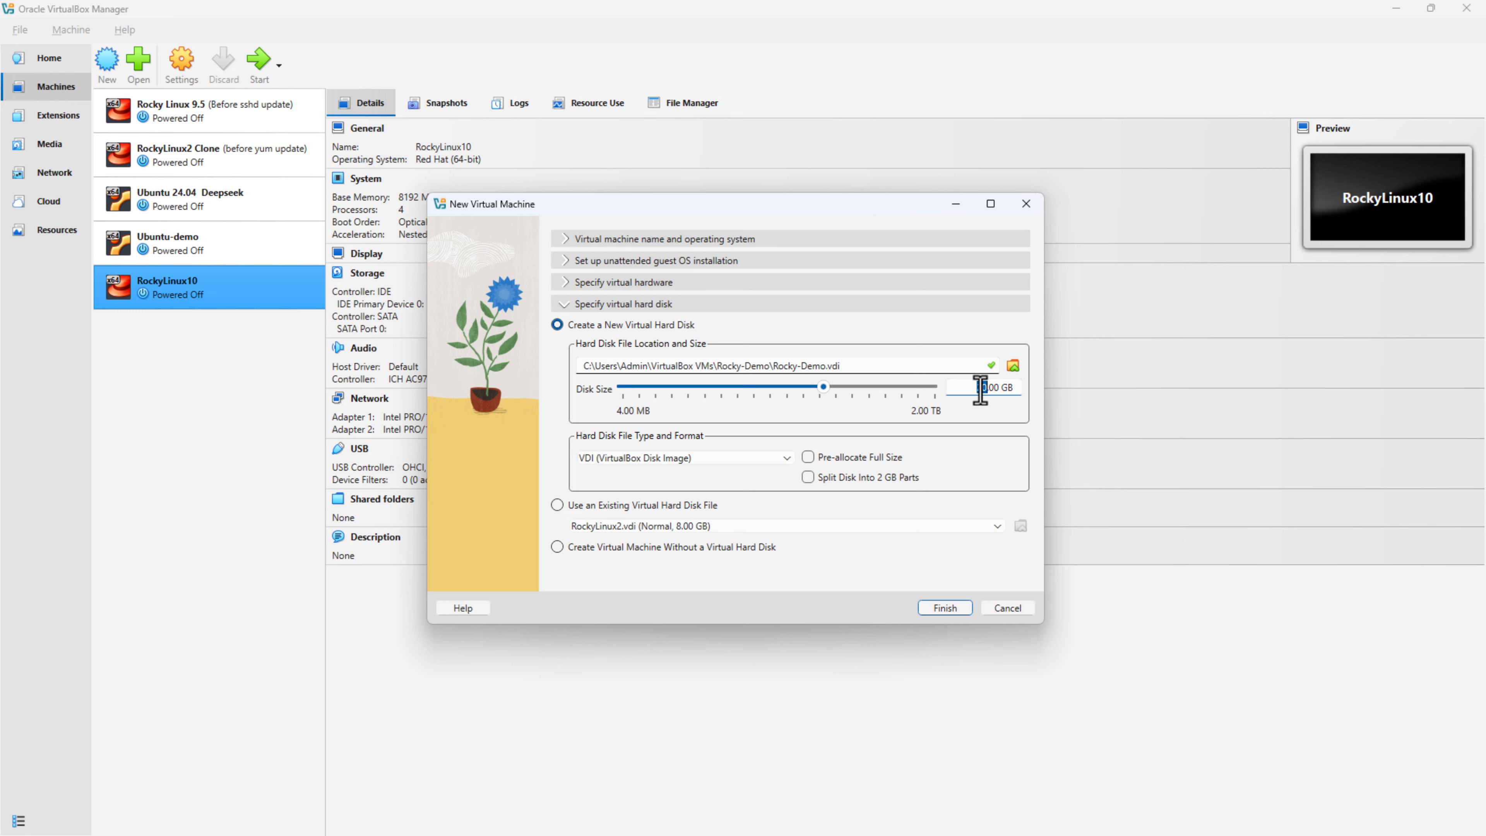
pyautogui.write('50')
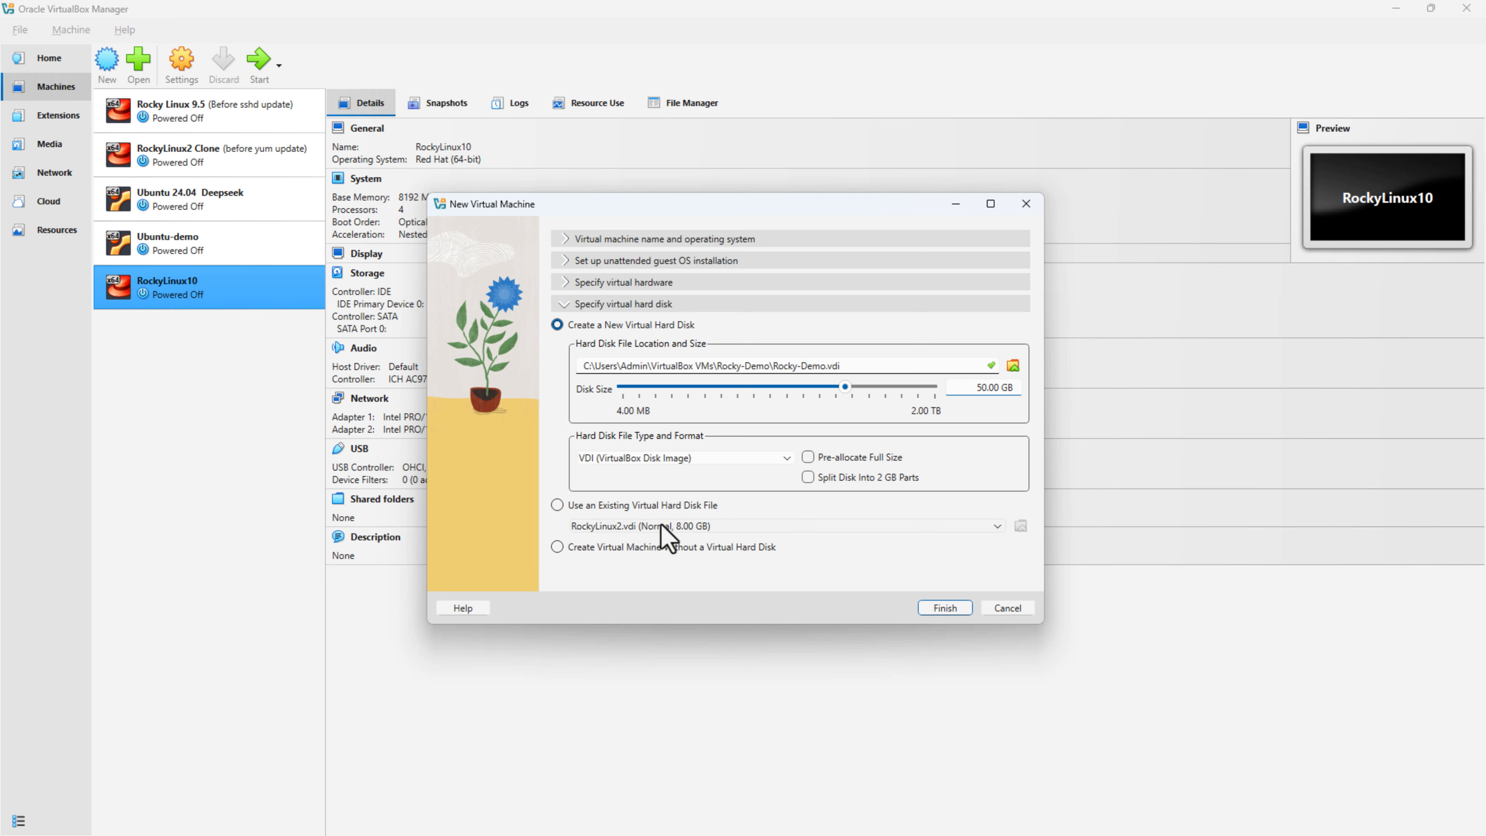
pyautogui.click(952, 610)
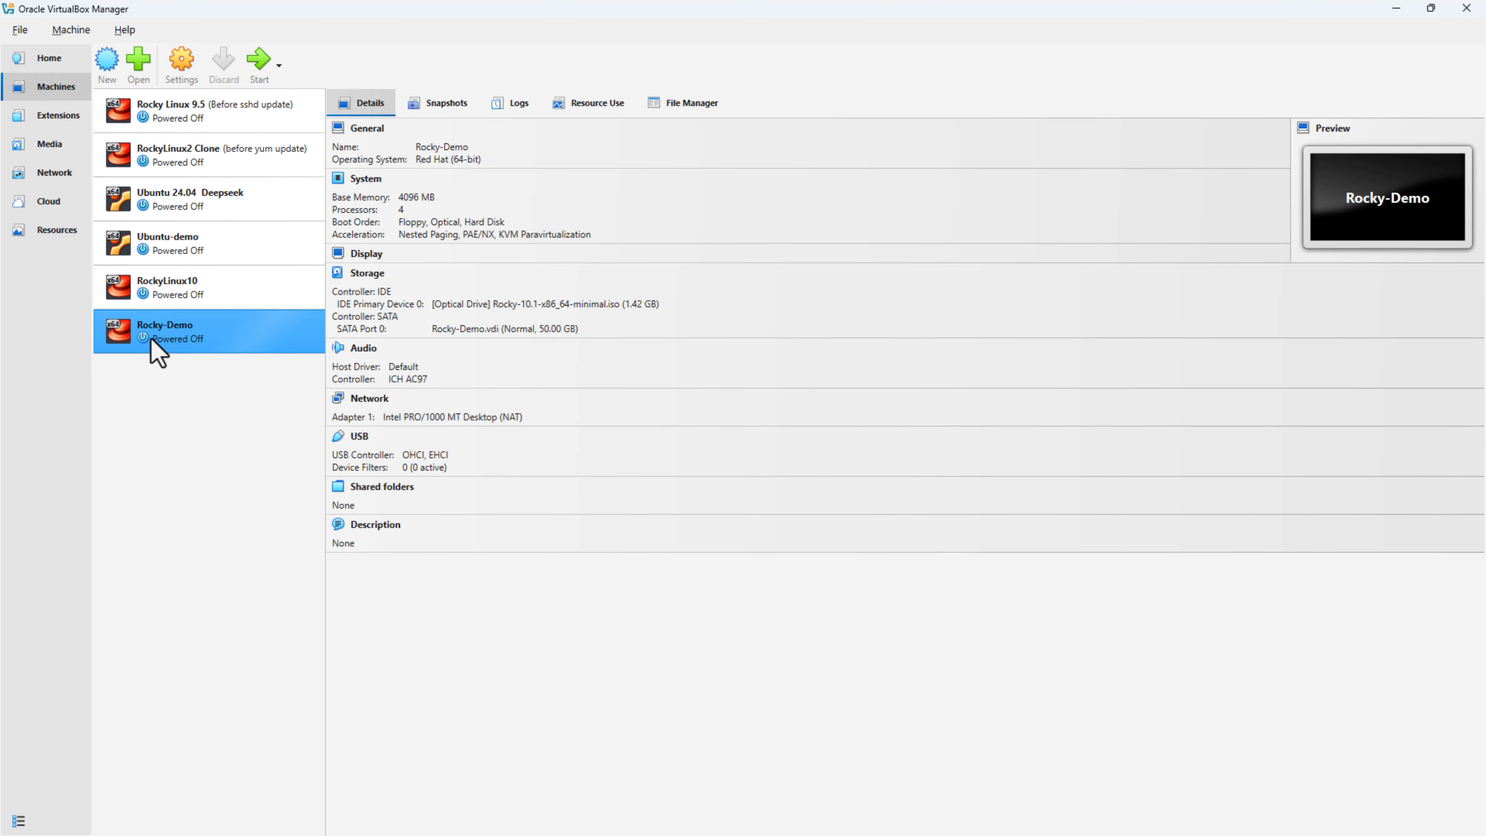
# Step: In Rocky-Demo's Storage settings, mark the Rocky 10.1 ISO drive as Live CD/DVD
pyautogui.rightClick(218, 332)
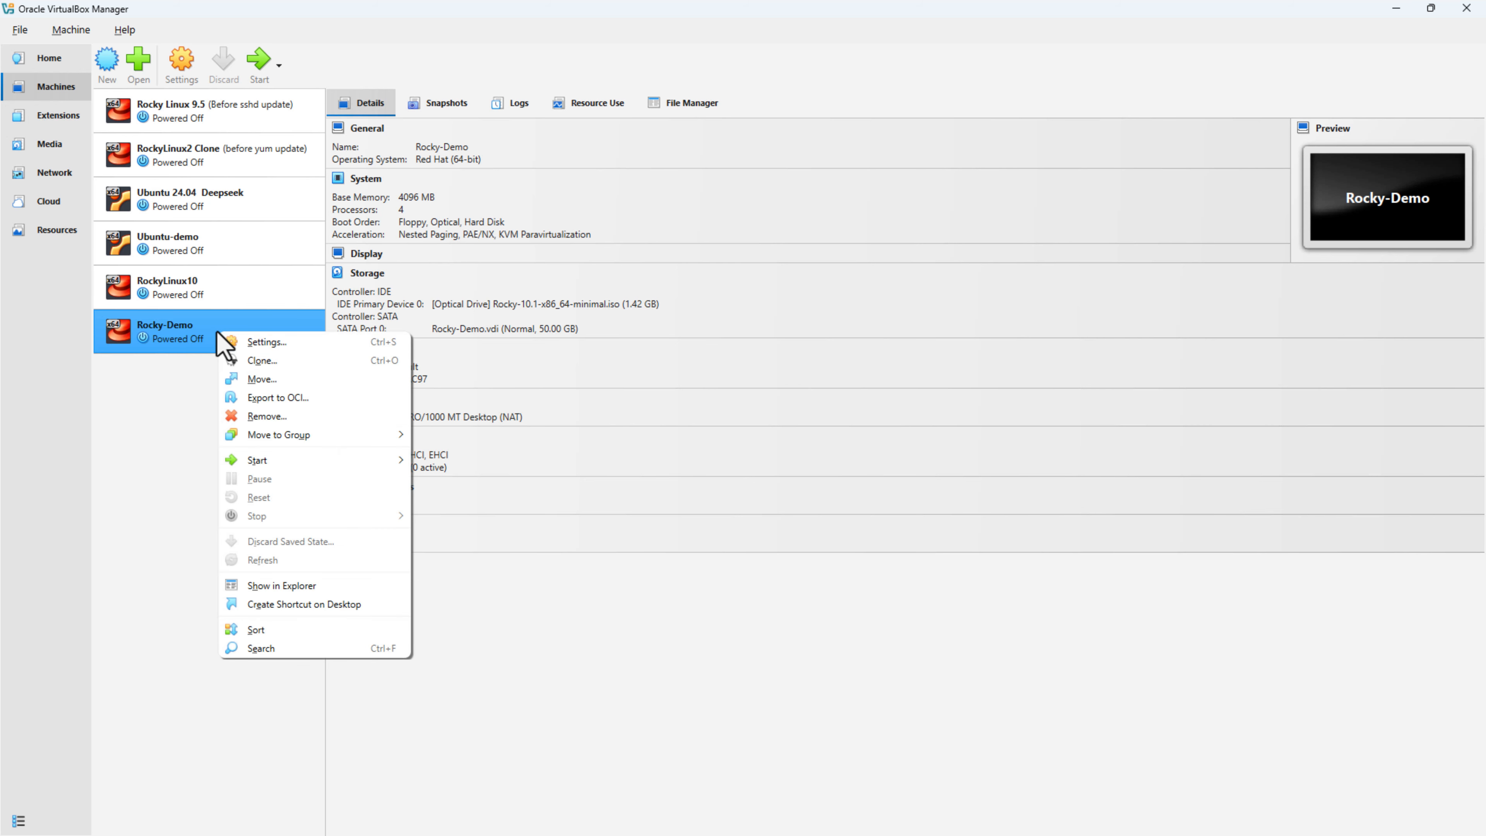
pyautogui.click(293, 341)
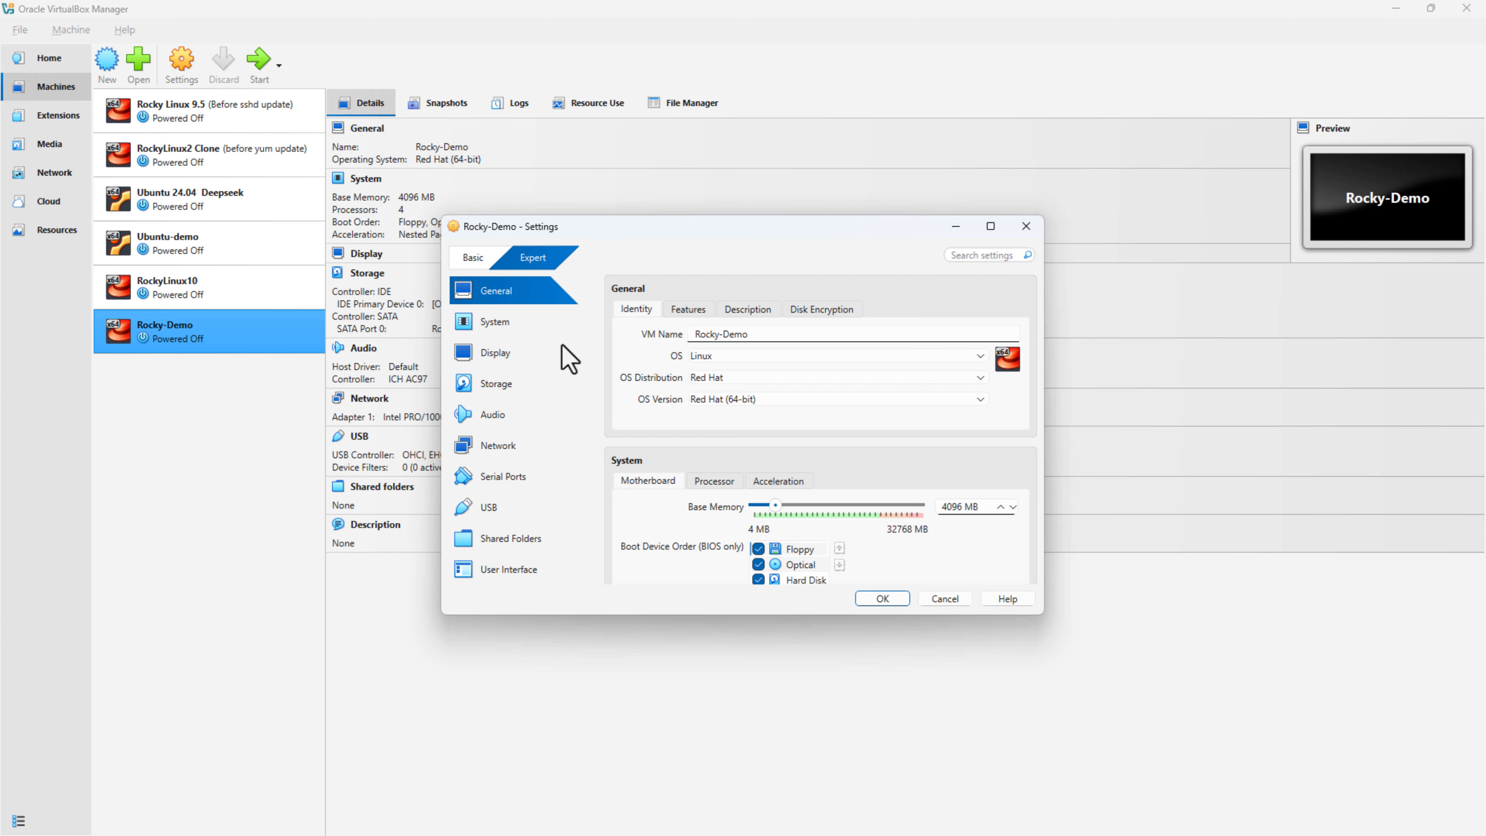
pyautogui.click(519, 399)
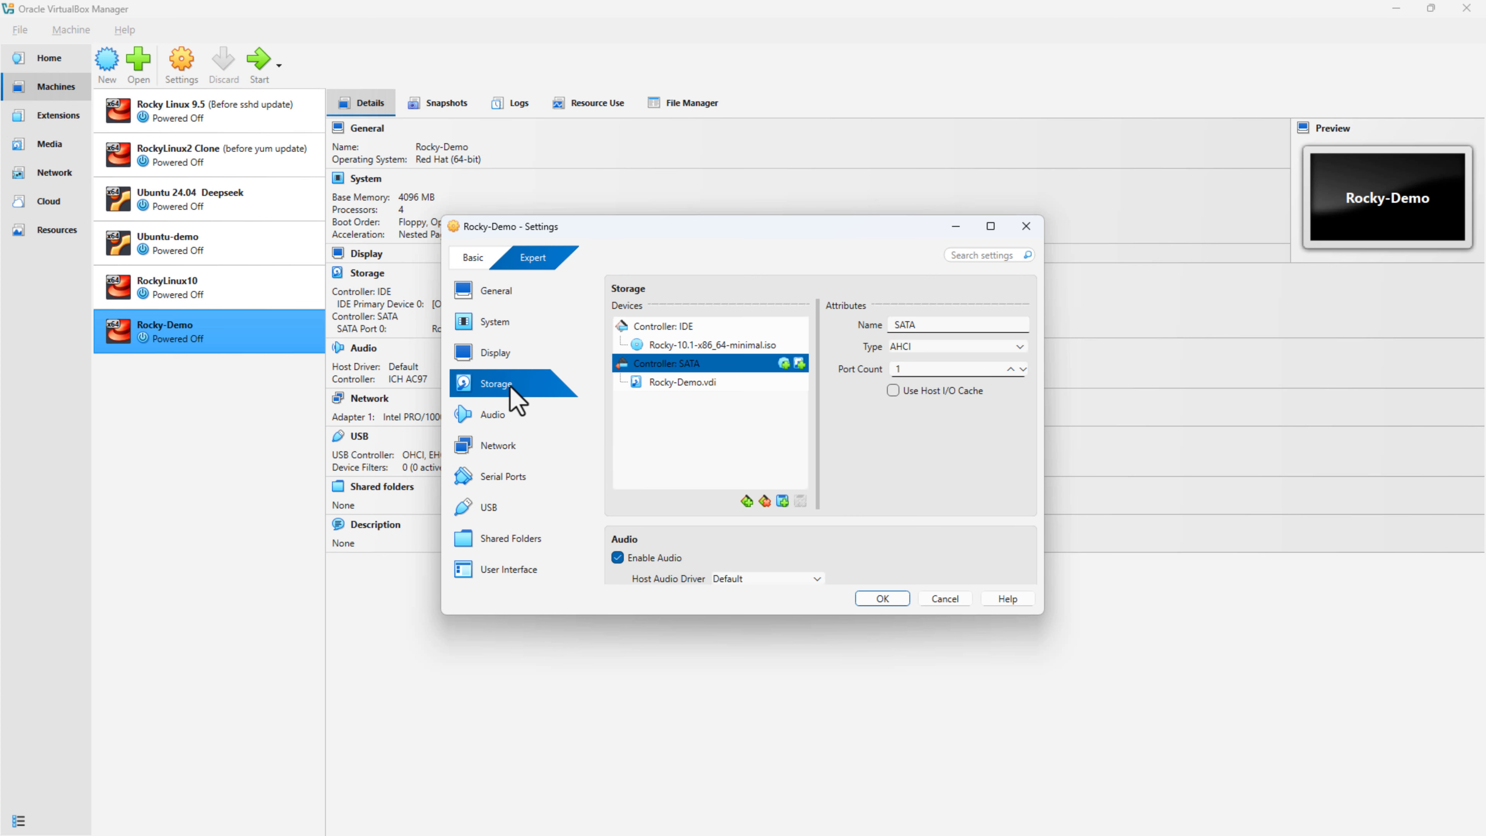
pyautogui.click(706, 347)
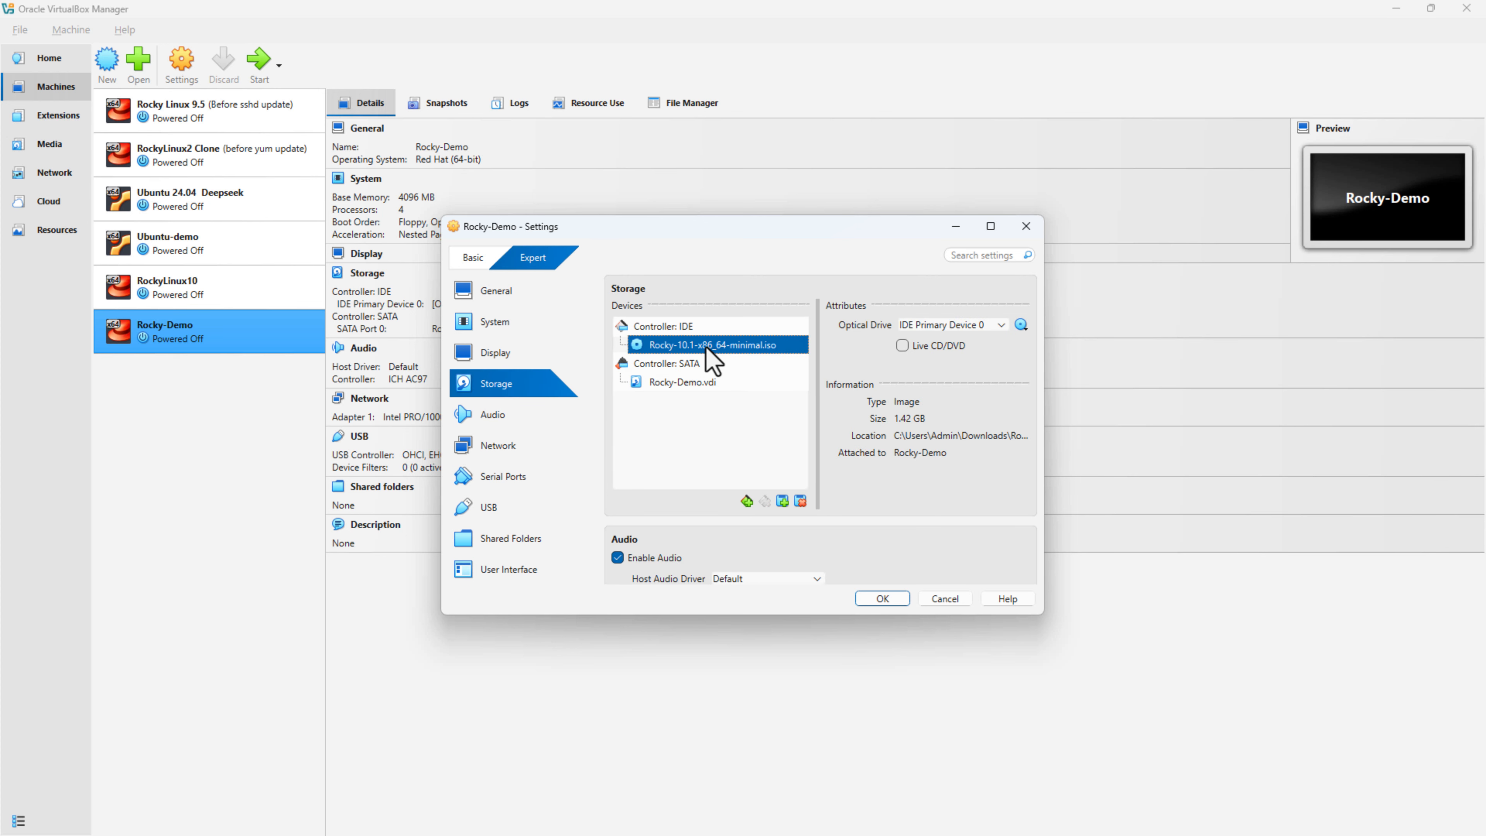
pyautogui.click(901, 346)
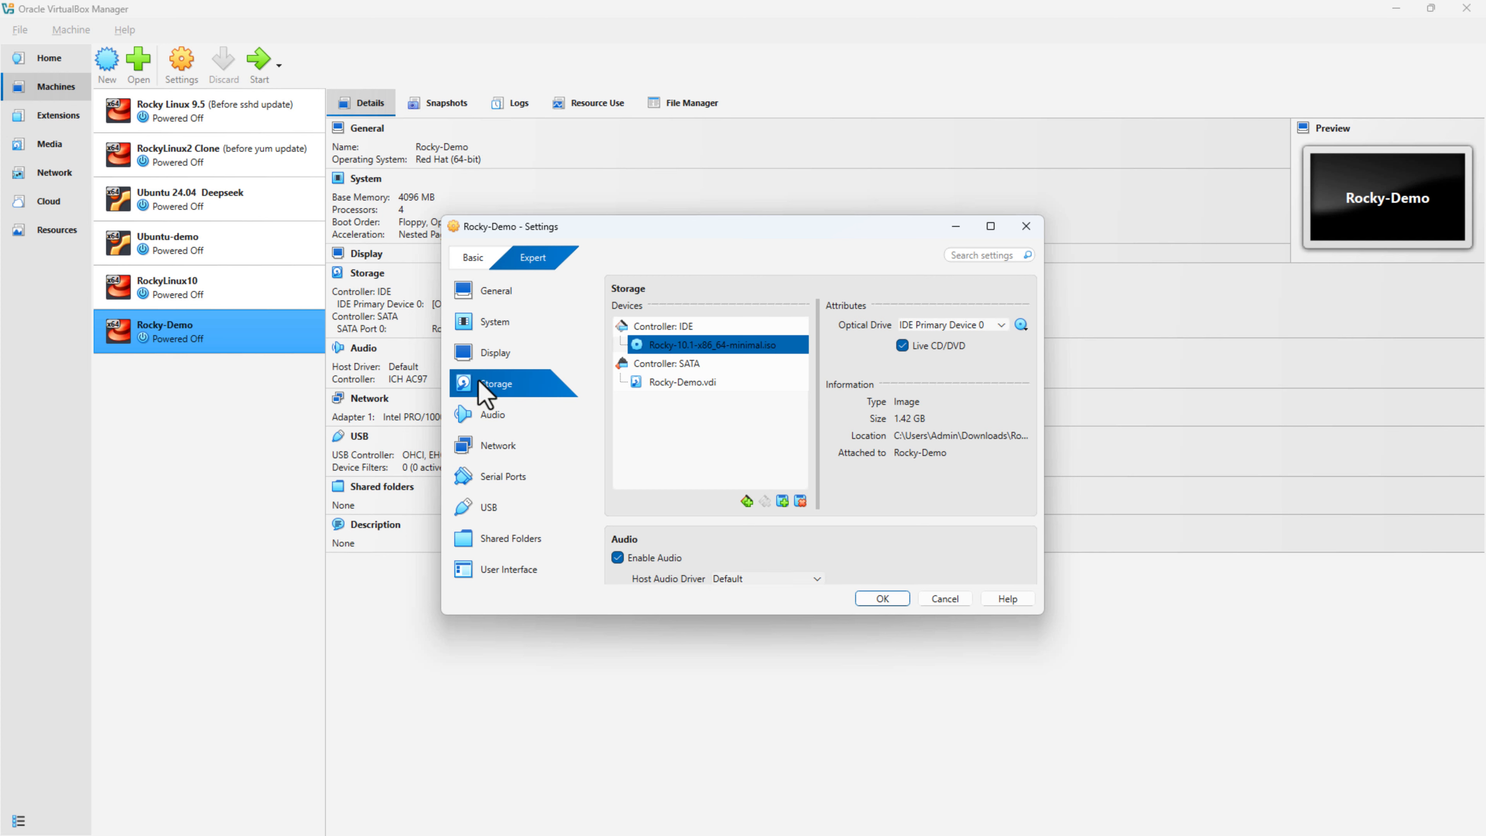
# Step: Set the boot order to Optical then Hard Disk with Floppy excluded, and save the settings
pyautogui.click(499, 328)
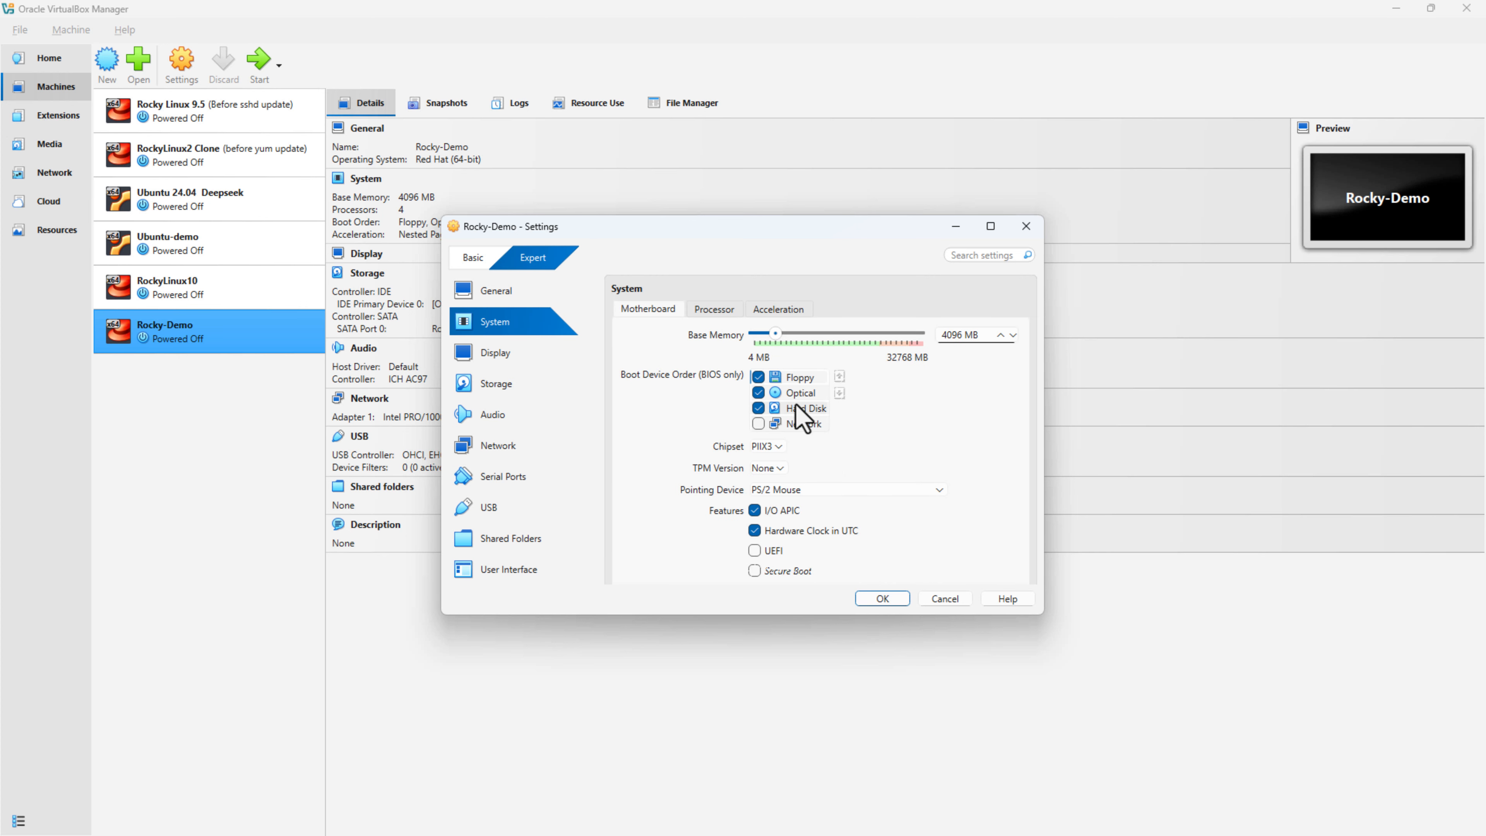
pyautogui.click(758, 378)
pyautogui.click(800, 393)
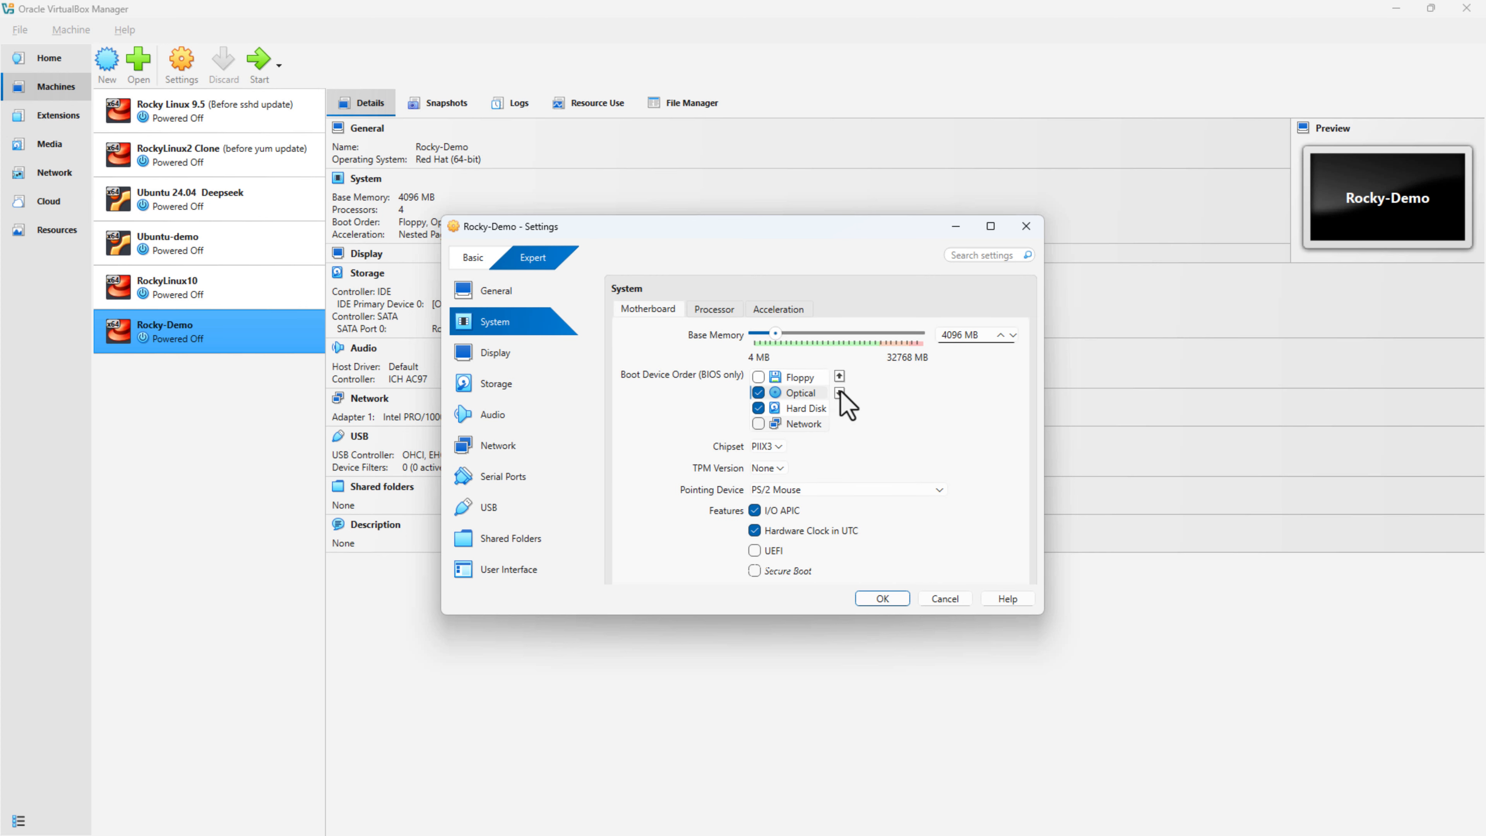
pyautogui.click(839, 376)
pyautogui.click(839, 377)
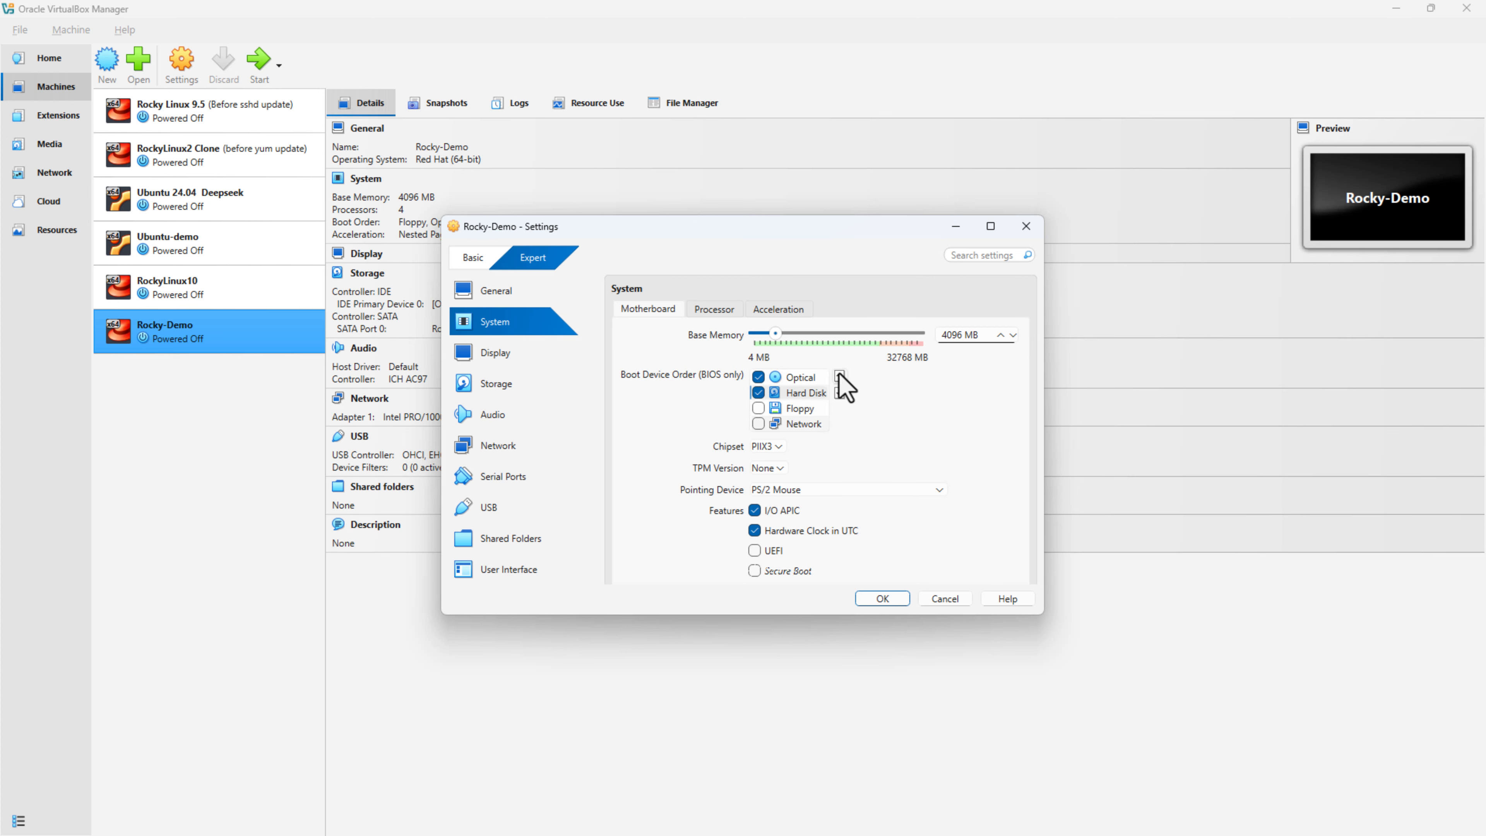
pyautogui.click(882, 599)
# Step: Start Rocky-Demo with its GUI display window from the right-click menu
pyautogui.rightClick(219, 330)
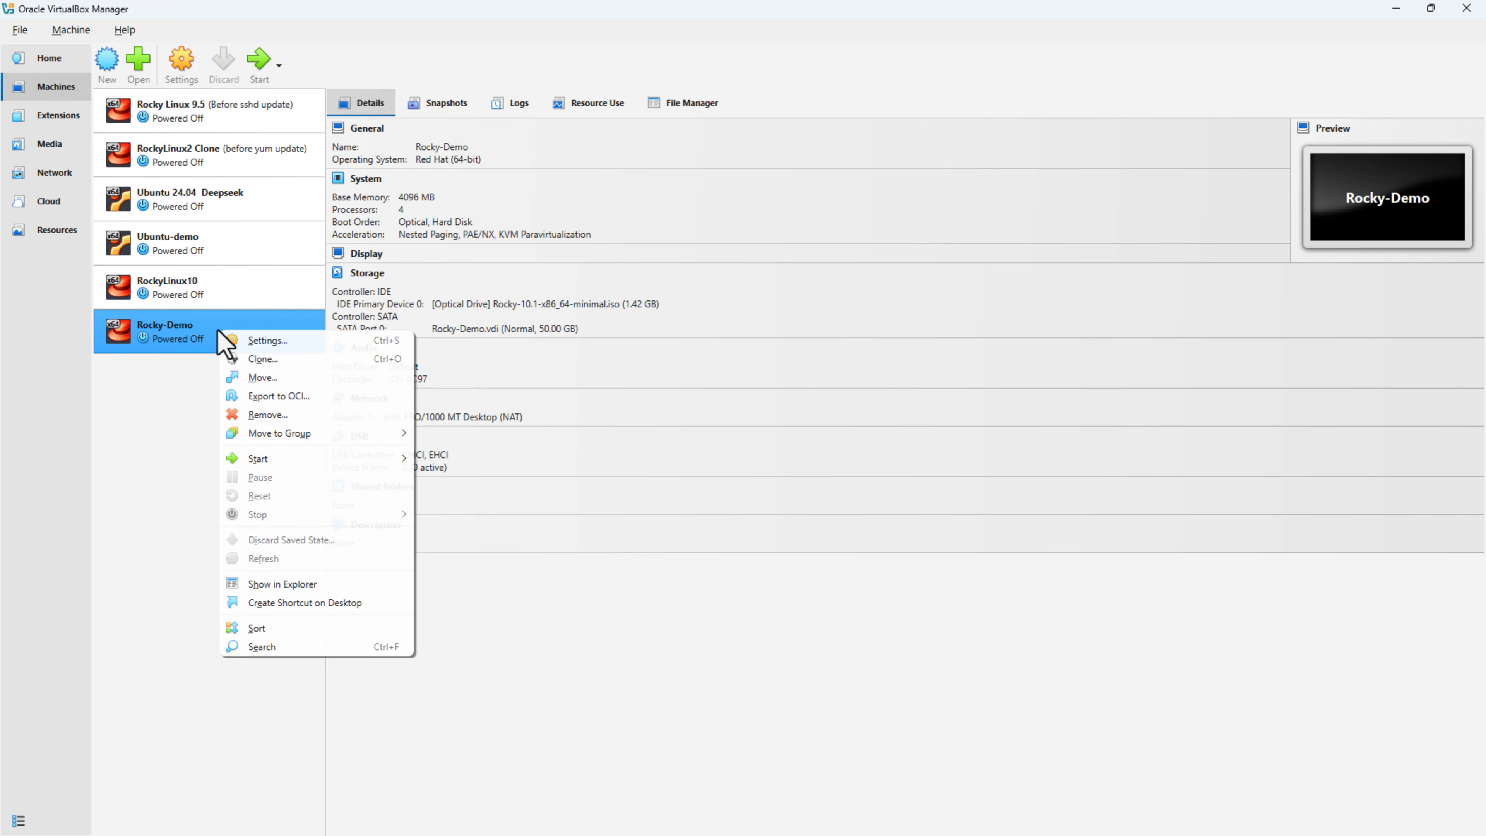
pyautogui.moveTo(378, 461)
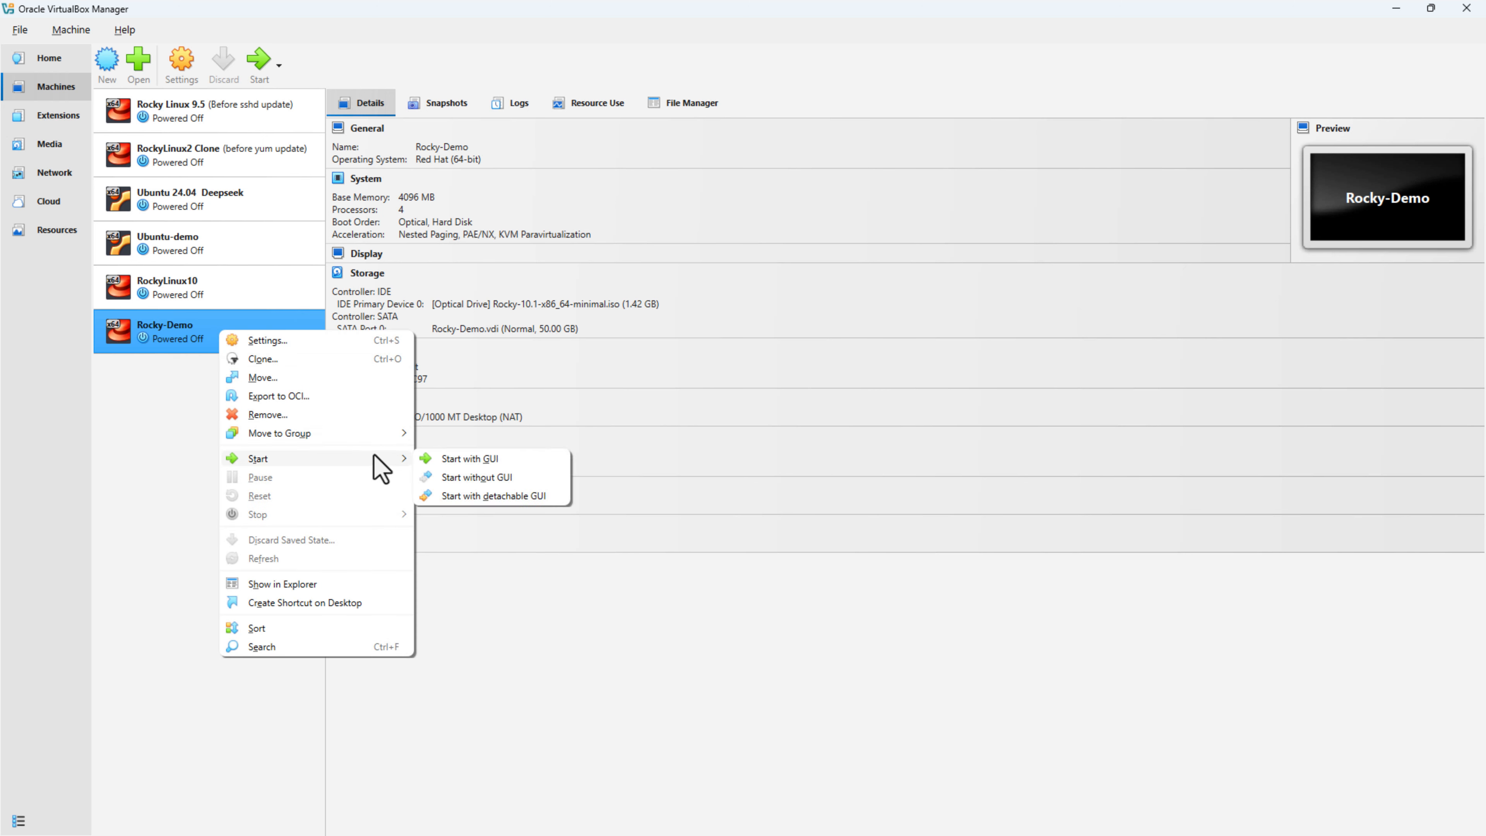
pyautogui.click(531, 462)
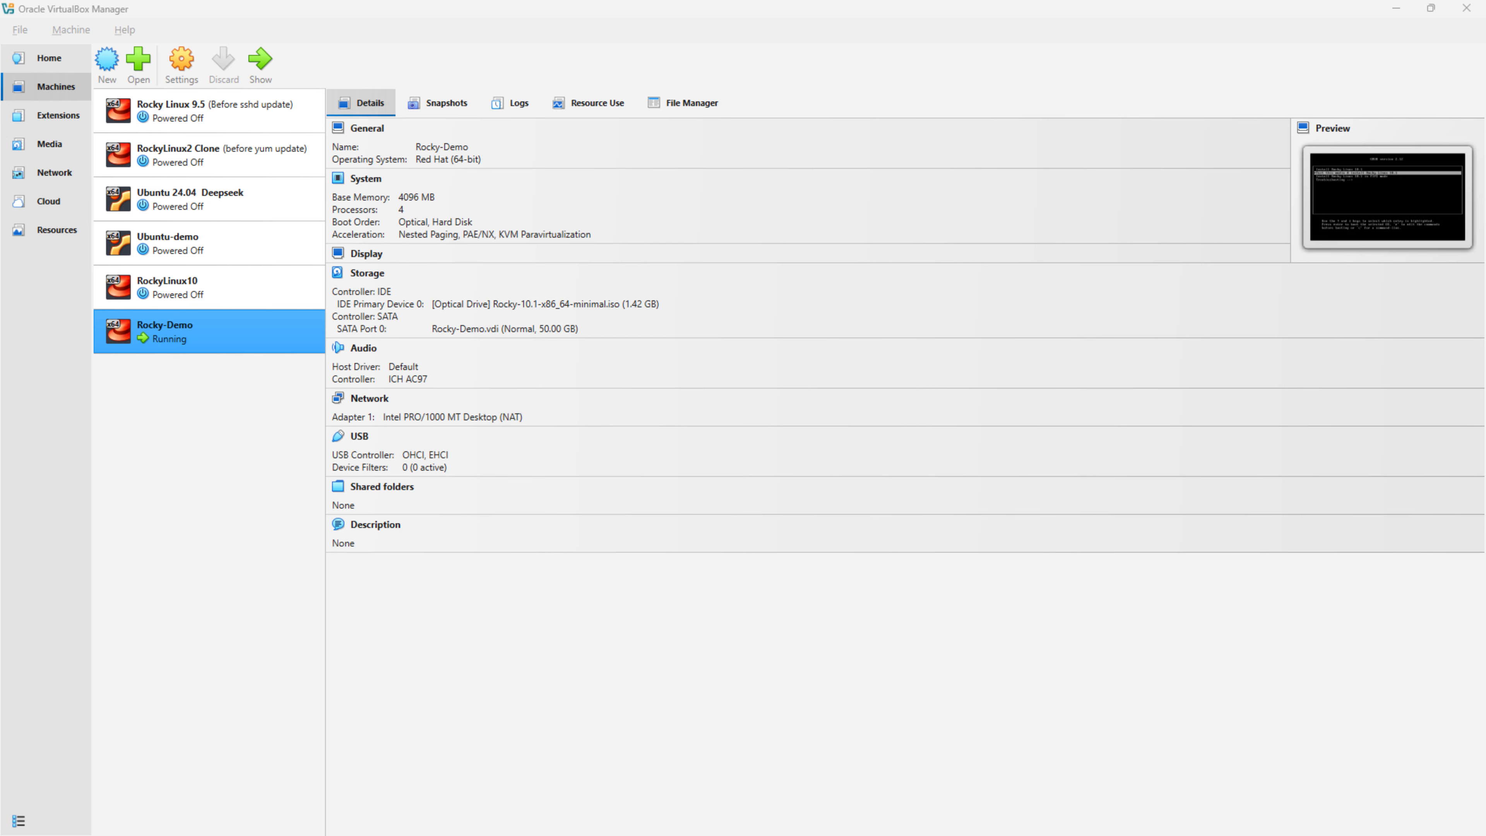
# Step: Capture input in the Rocky-Demo window and boot the Install Rocky Linux 10.1 GRUB entry
pyautogui.click(696, 354)
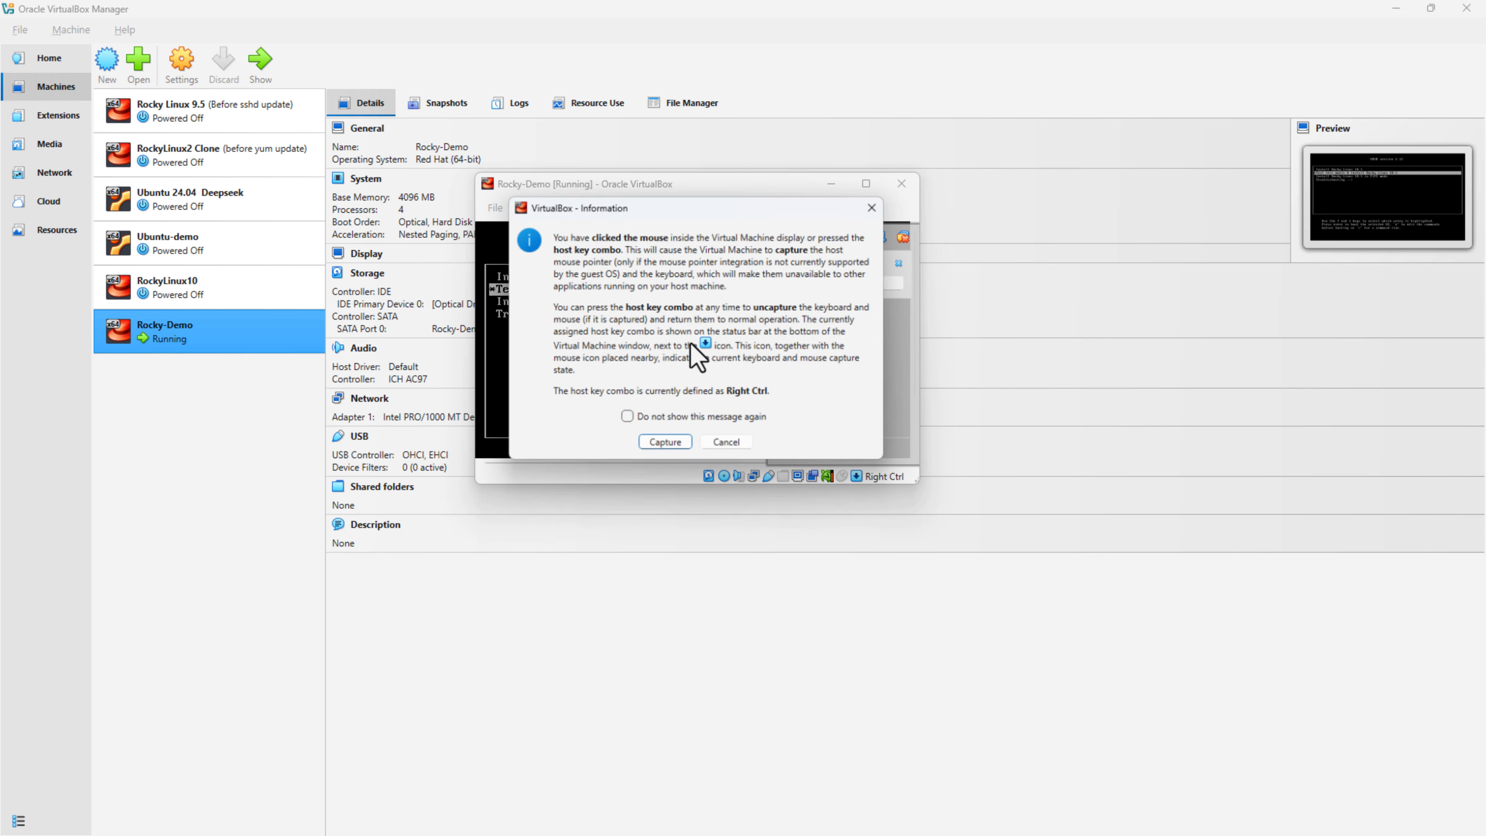
pyautogui.click(641, 445)
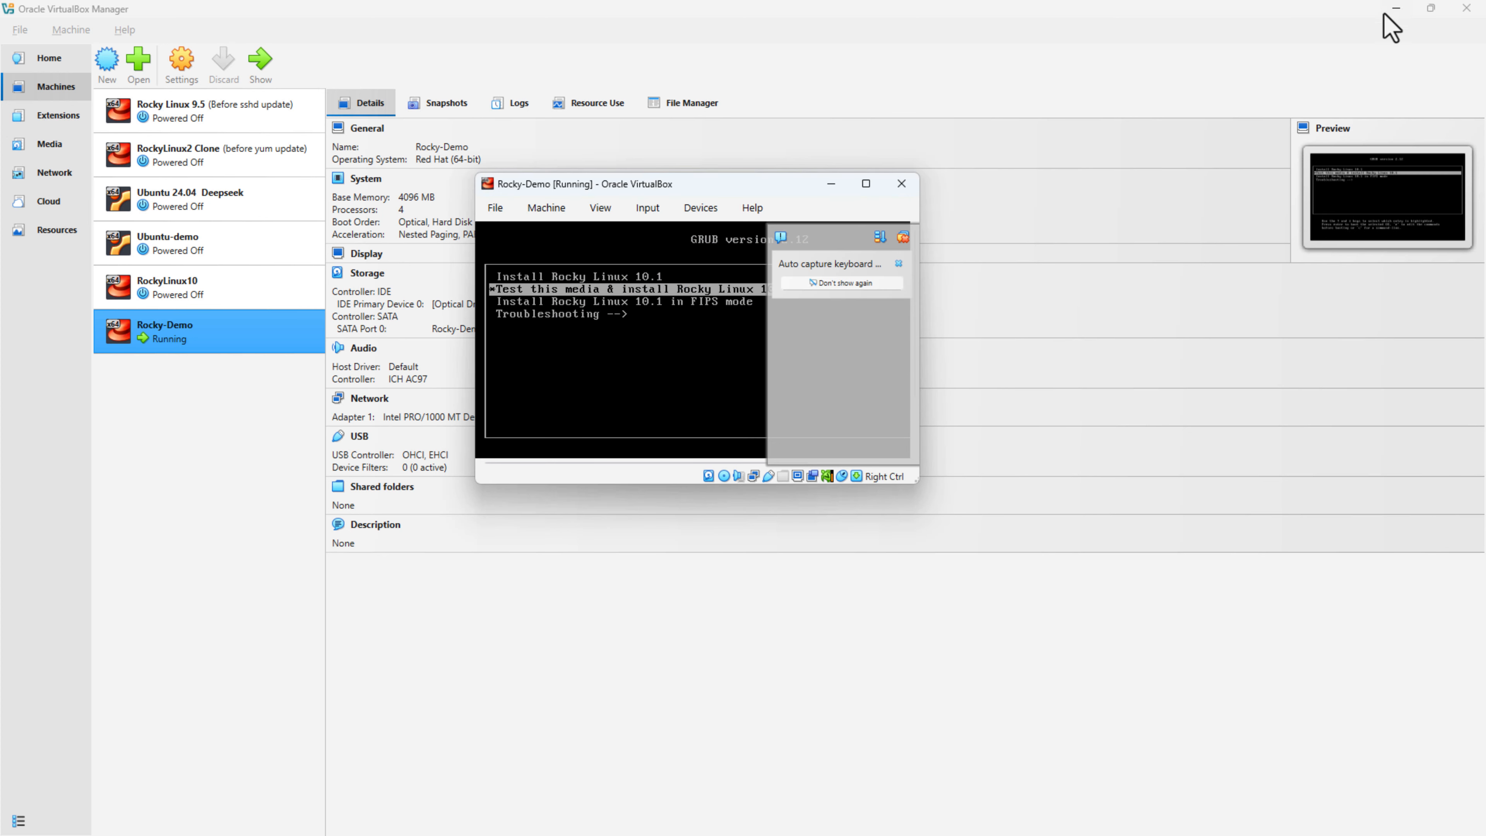
pyautogui.click(903, 236)
pyautogui.press('Up')
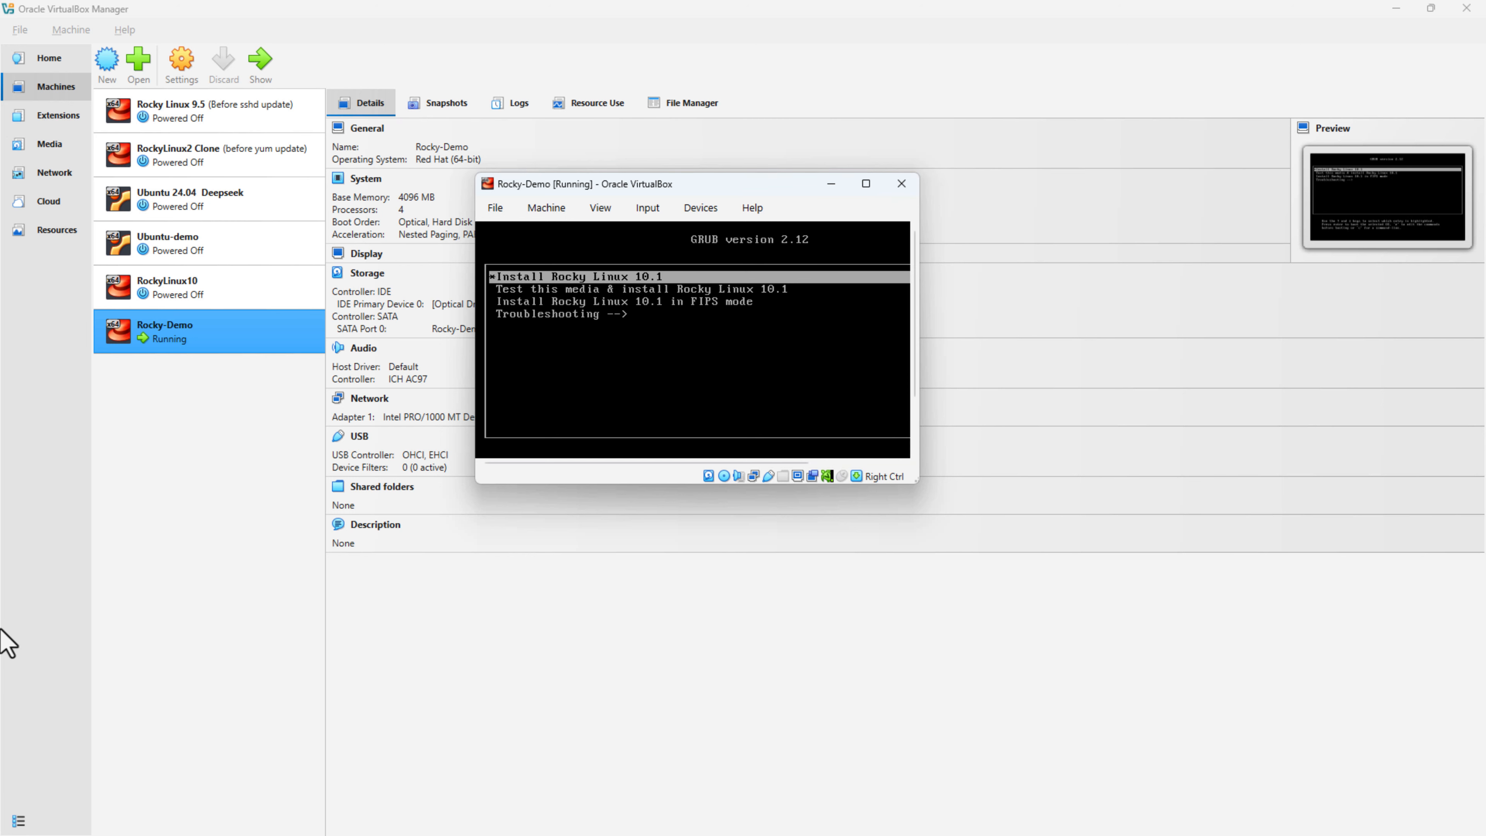
pyautogui.press('Down')
pyautogui.press('Up')
pyautogui.press('Return')
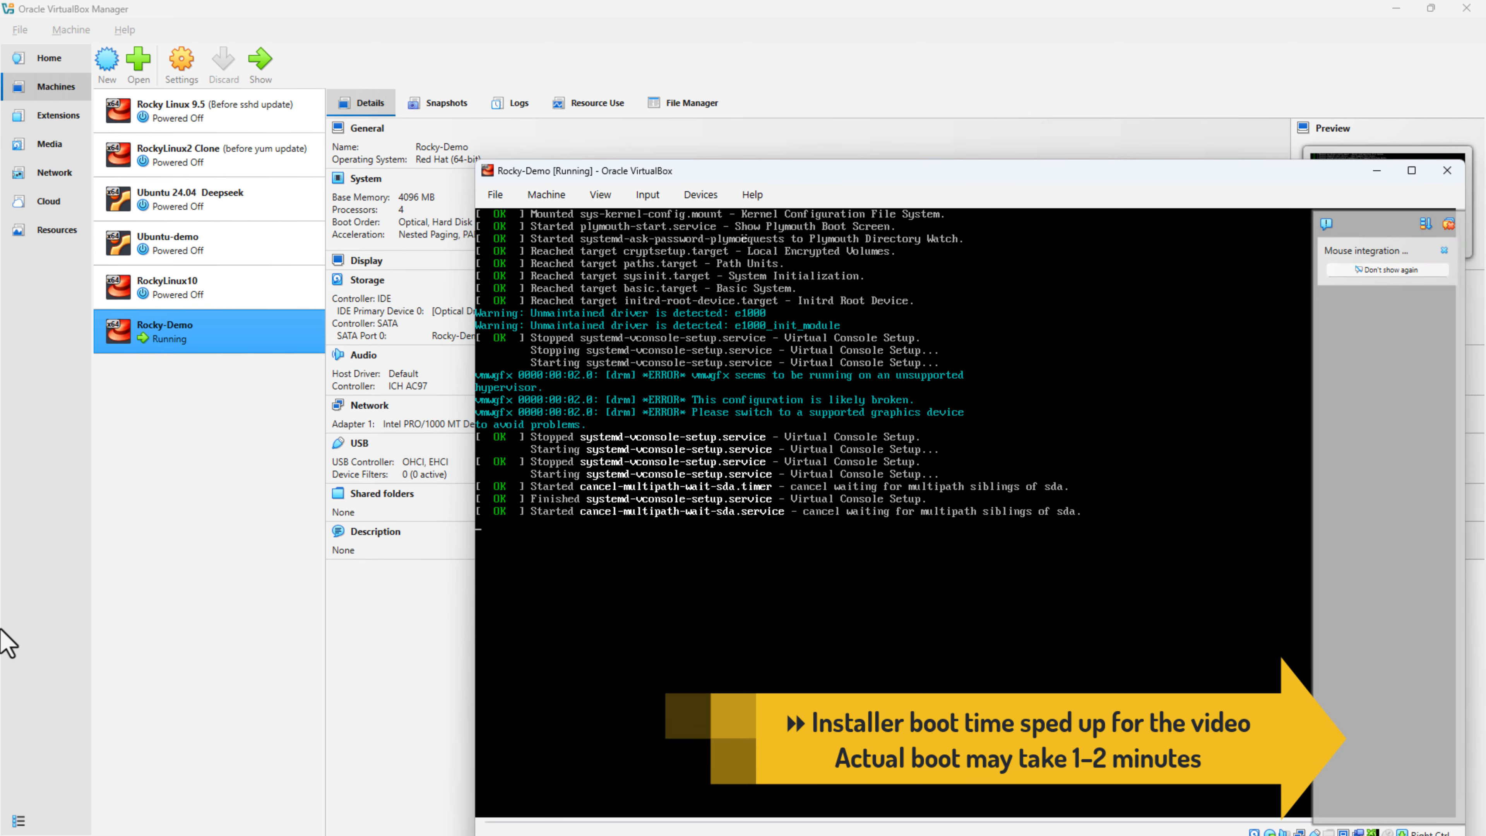
pyautogui.moveTo(1136, 176); pyautogui.dragTo(836, 86)
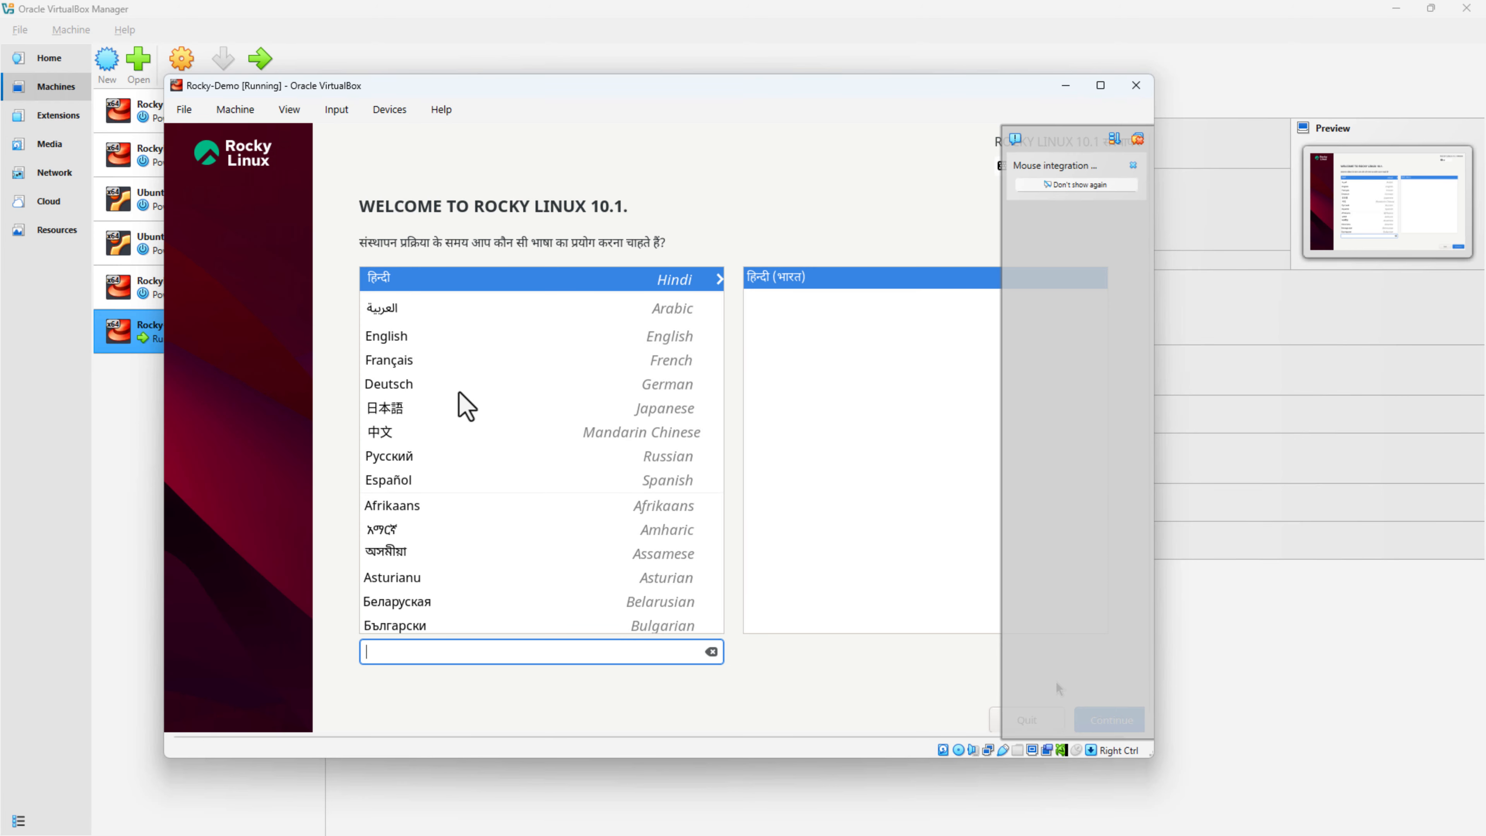
# Step: Continue with English (United States) as the installer language
pyautogui.click(417, 331)
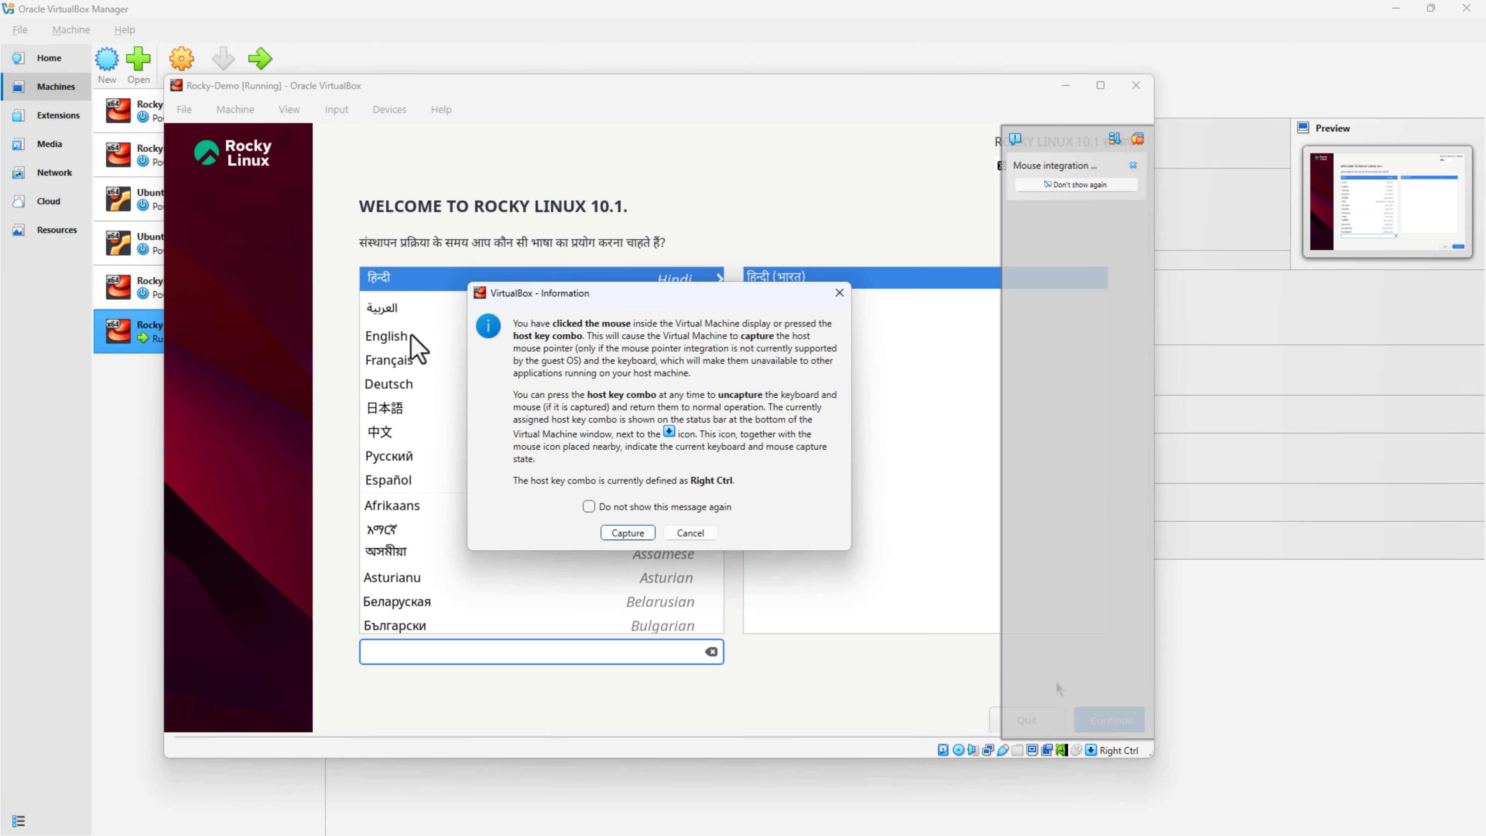
pyautogui.click(641, 533)
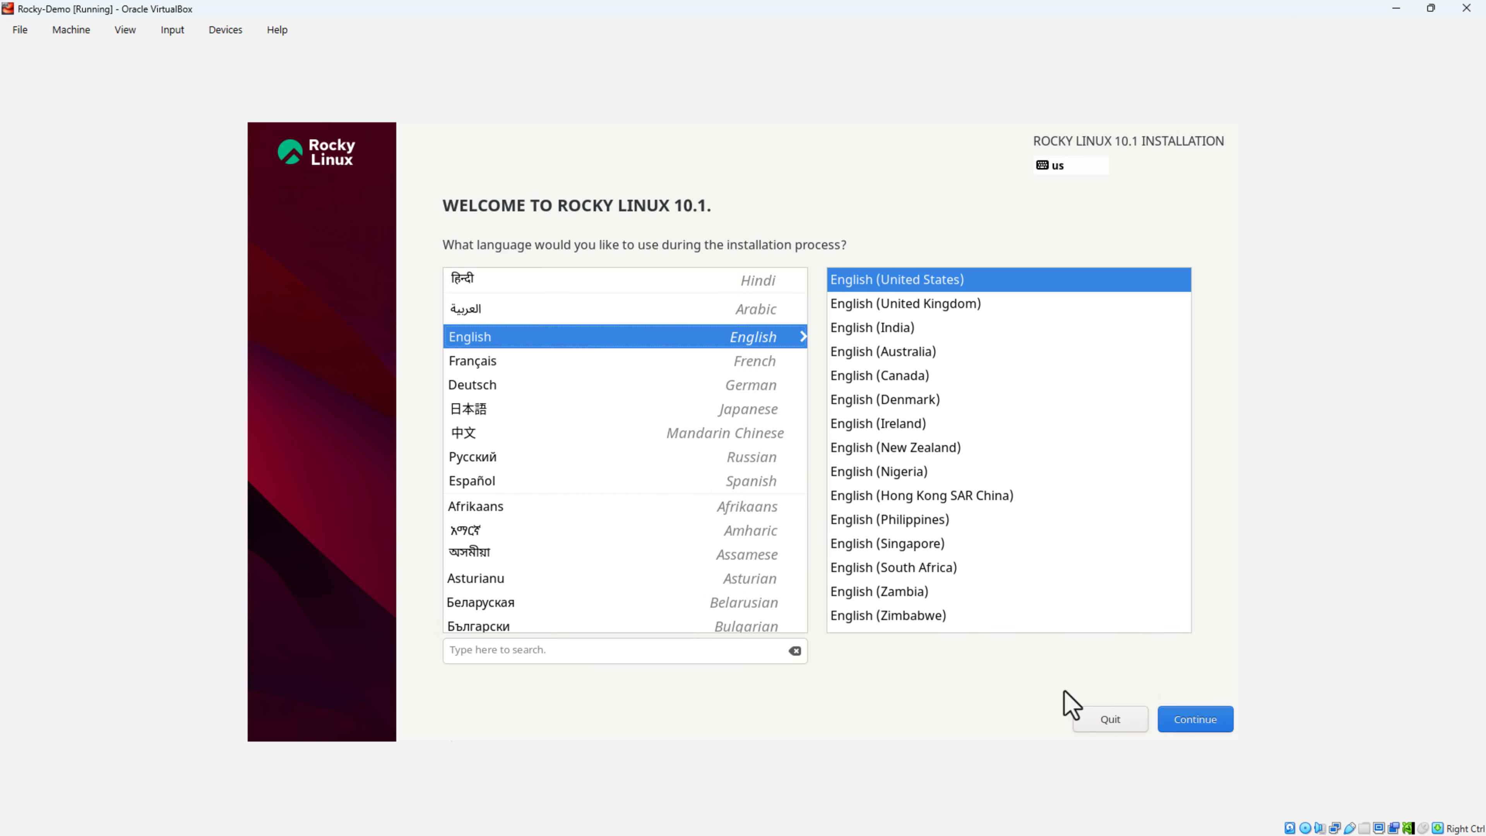
pyautogui.click(1195, 723)
pyautogui.click(711, 531)
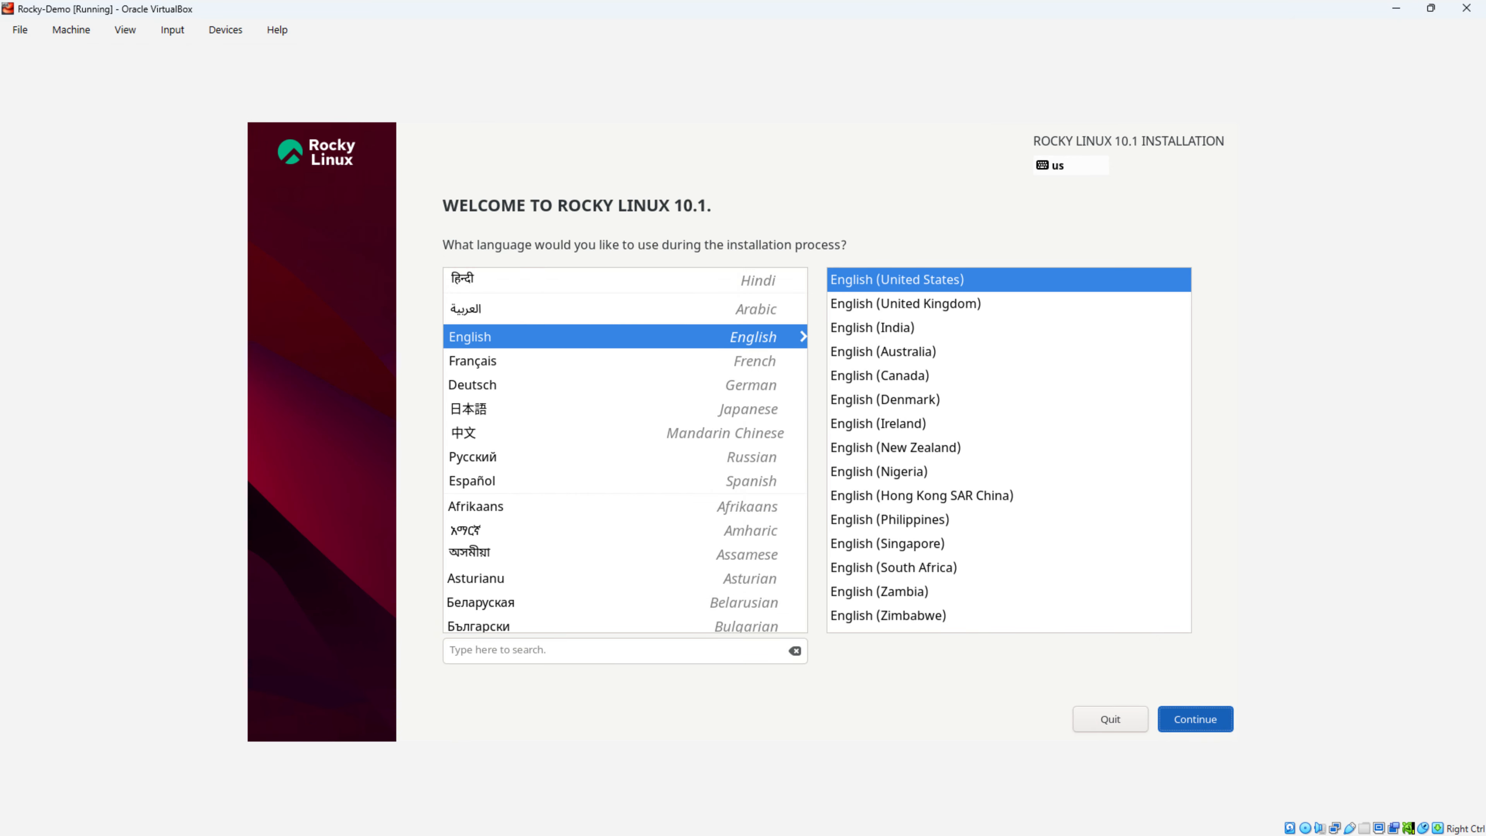
pyautogui.click(1195, 720)
# Step: Confirm automatic partitioning on the 50 GiB disk as the installation destination
pyautogui.press('Tab')
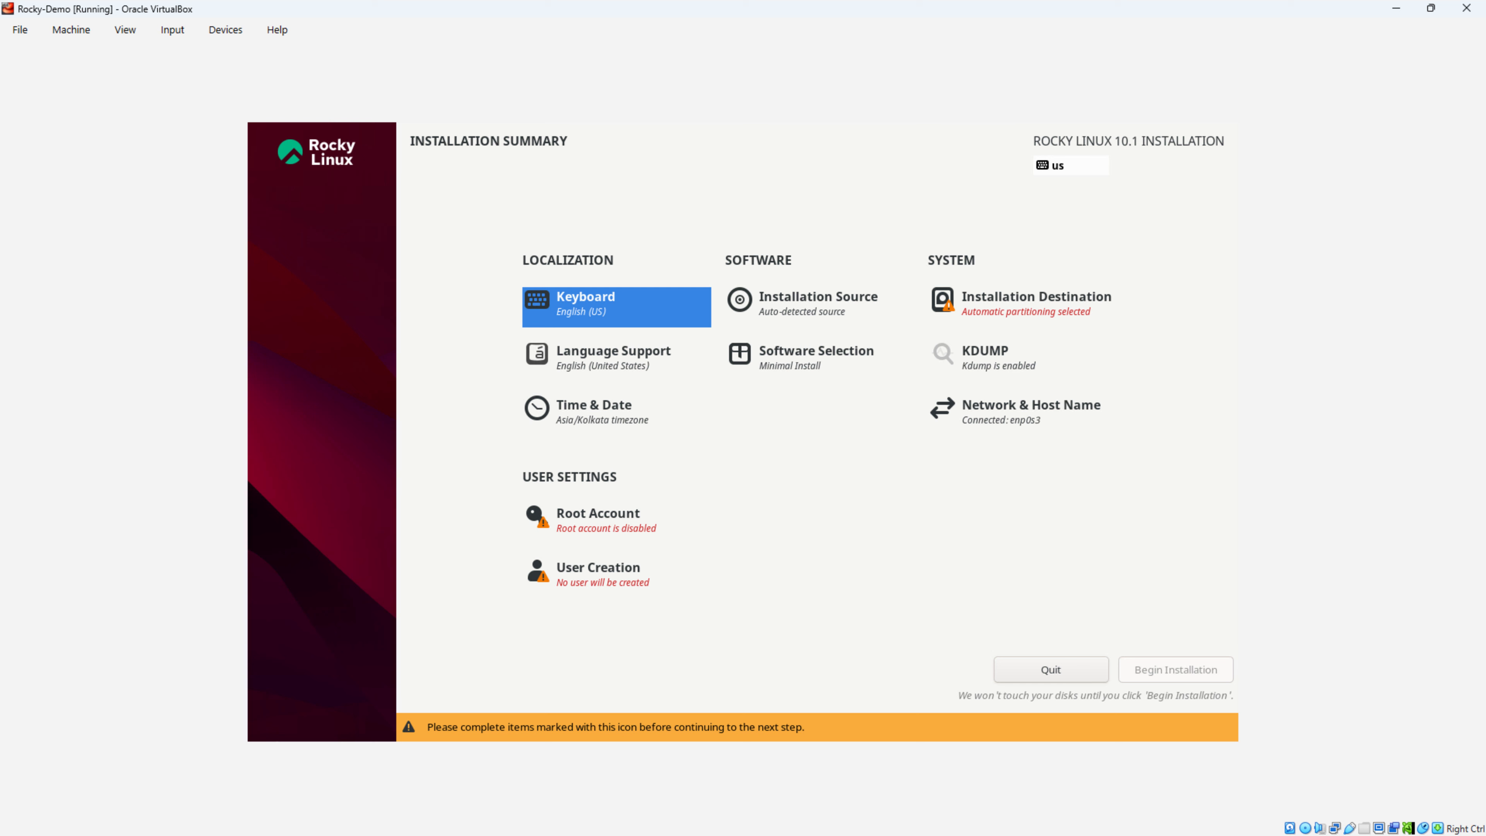
pyautogui.press('Tab')
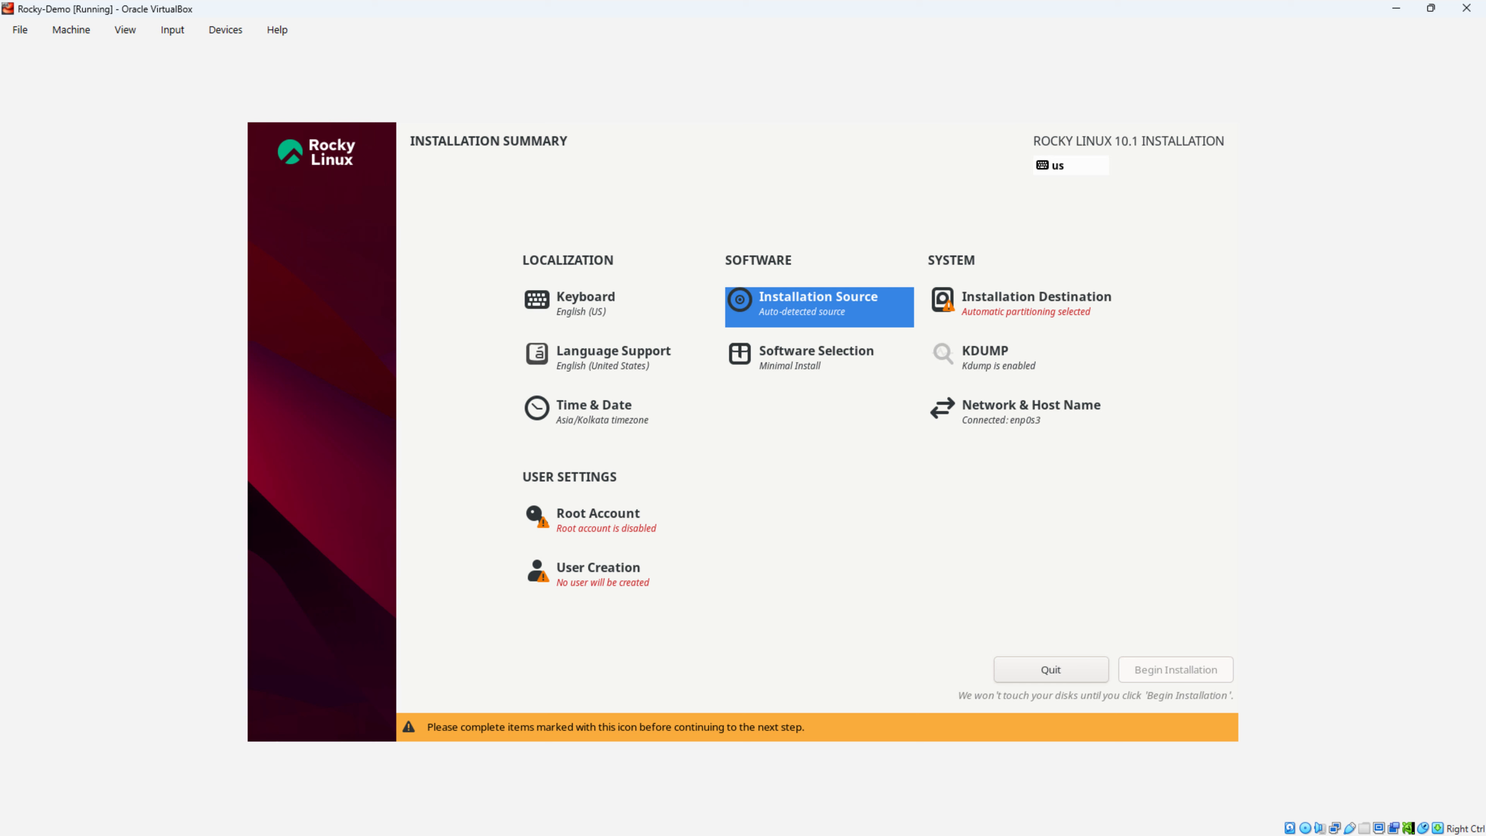
pyautogui.press('Return')
pyautogui.press('Return')
pyautogui.press('Tab')
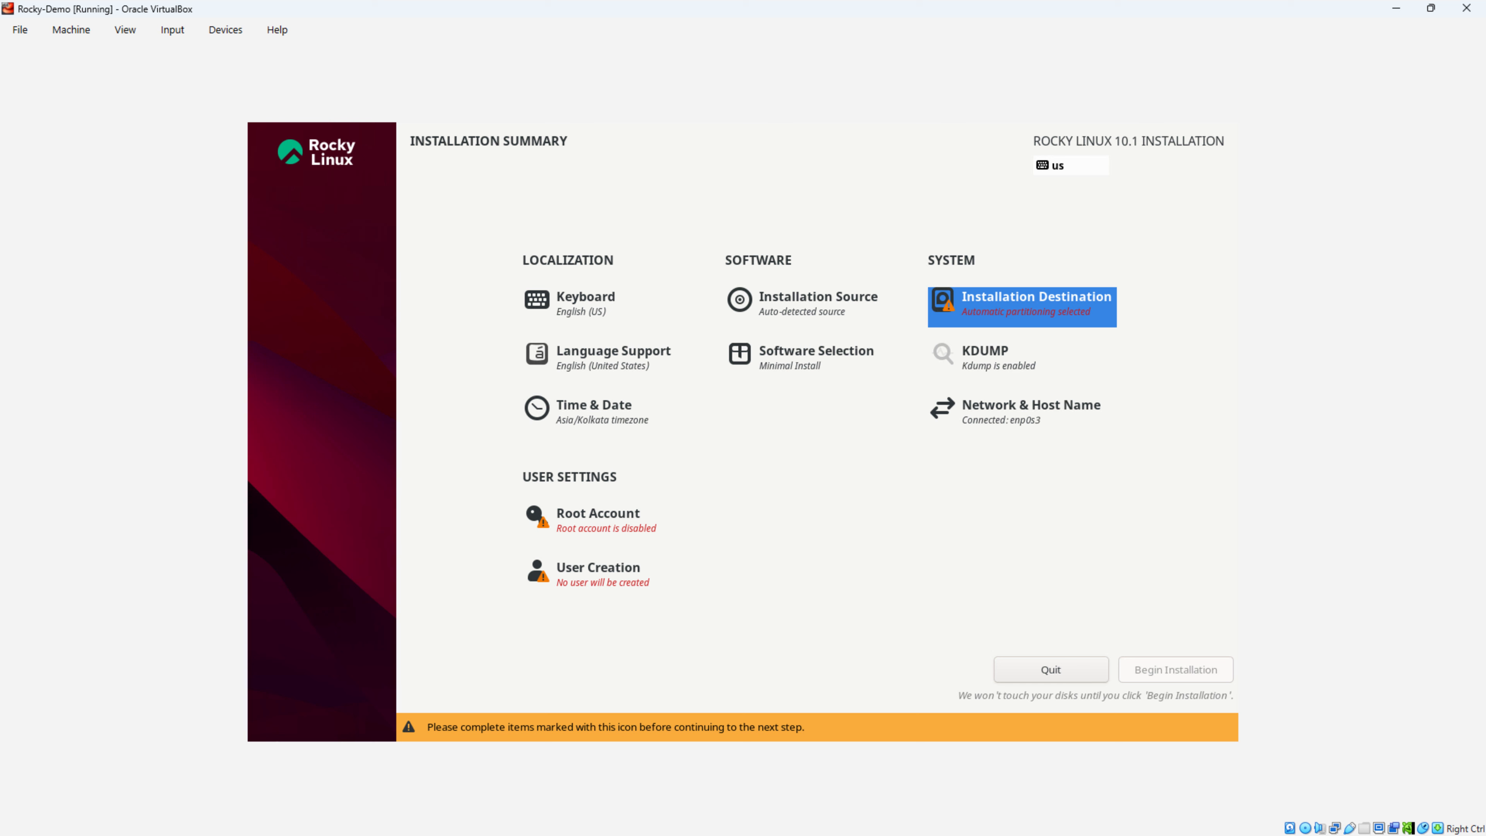
pyautogui.press('Return')
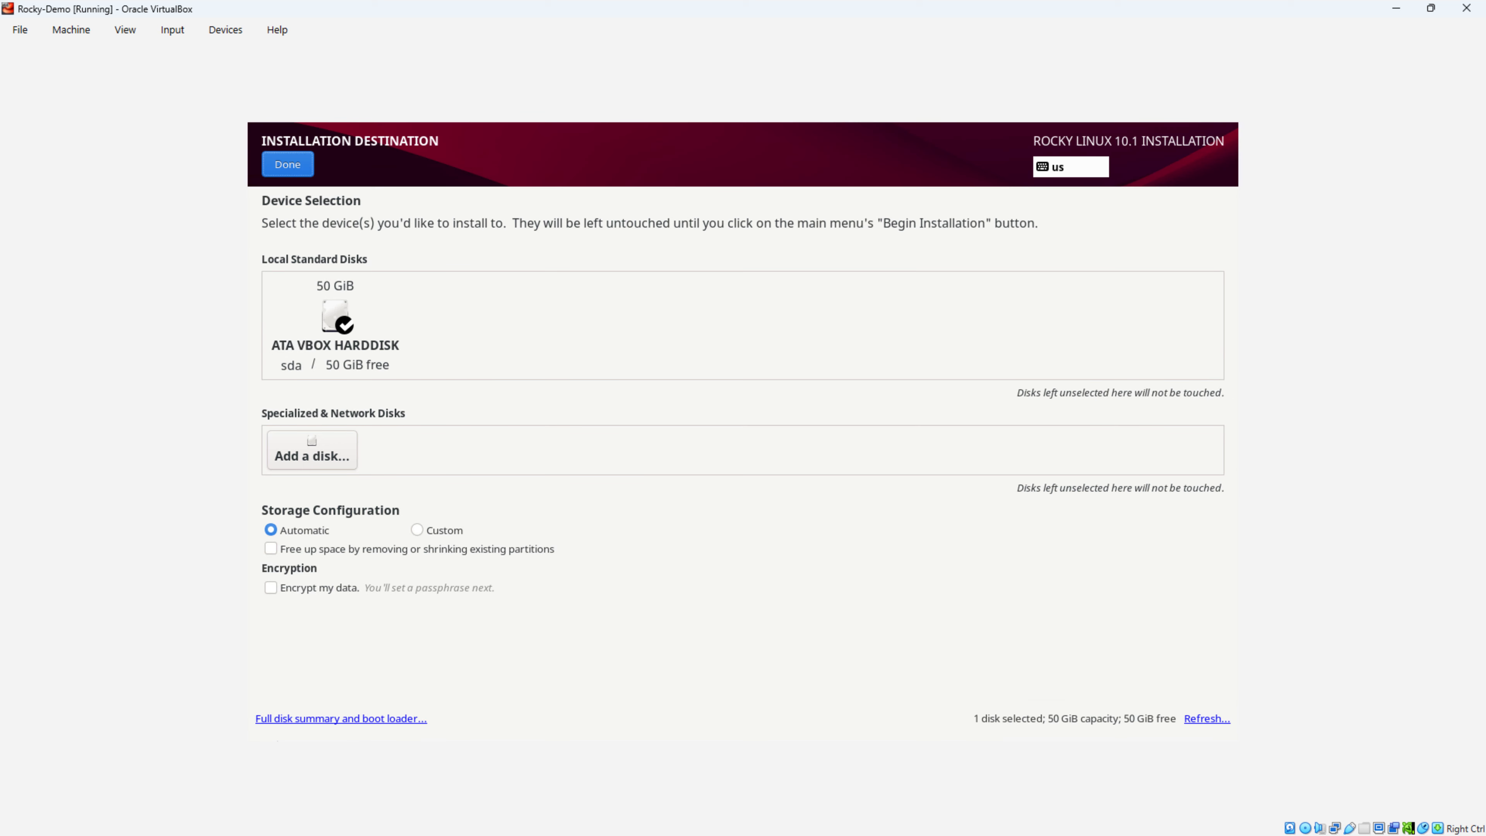
pyautogui.press('Return')
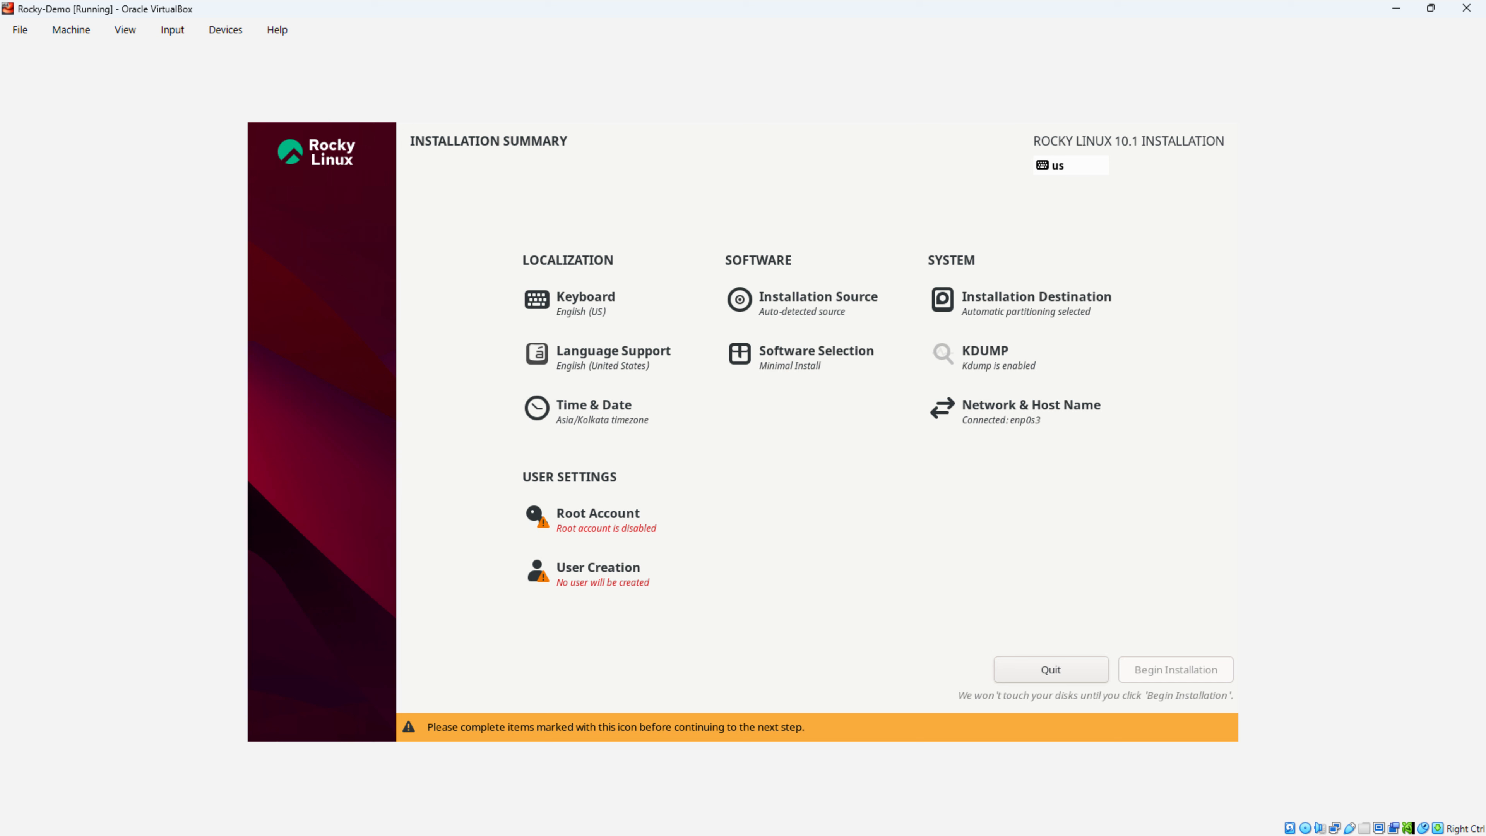
# Step: Keep Minimal Install as the software selection
pyautogui.press('Down')
pyautogui.press('Down')
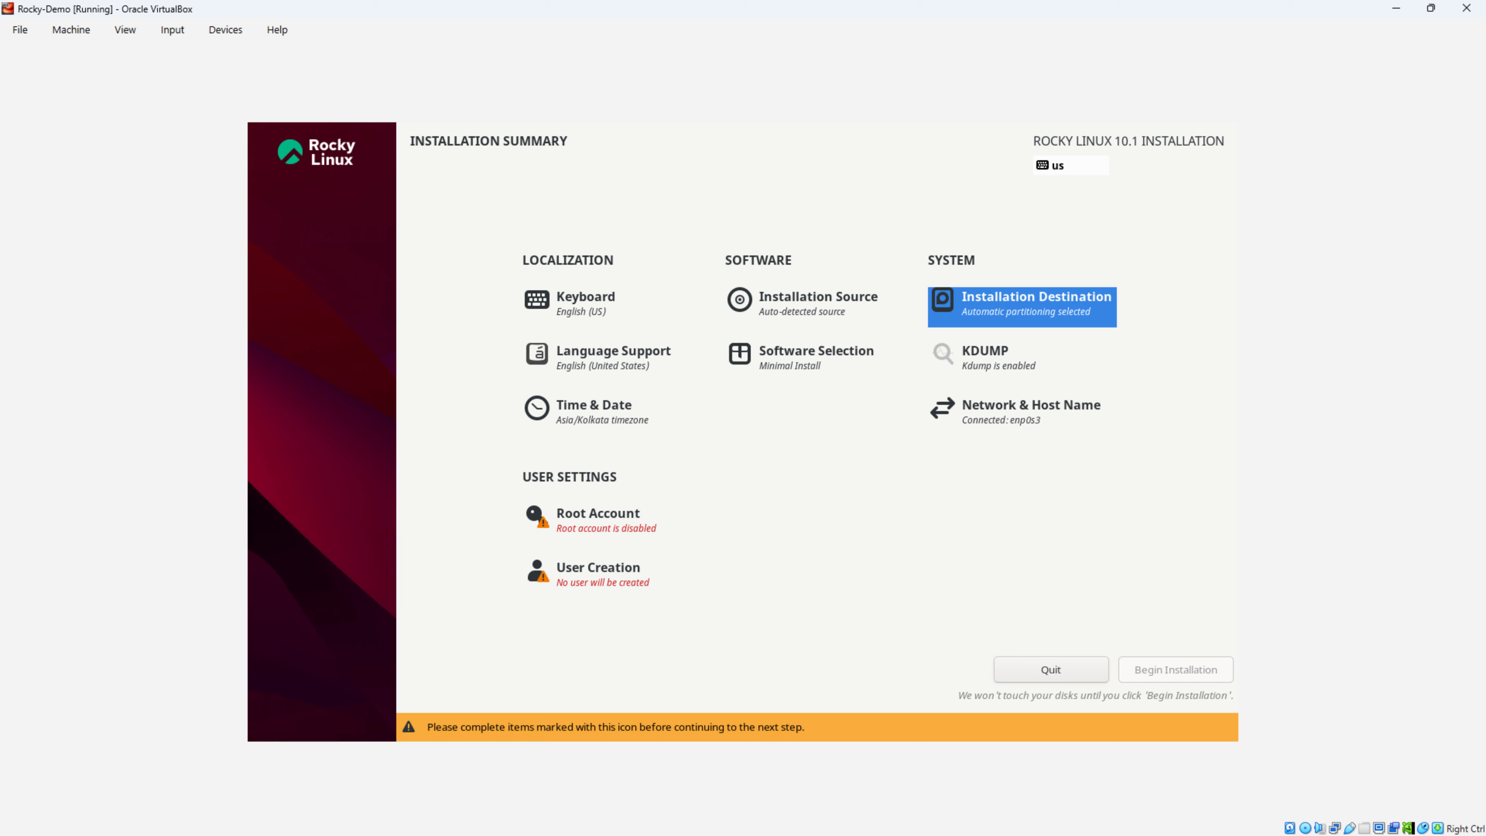
pyautogui.press('Left')
pyautogui.press('Return')
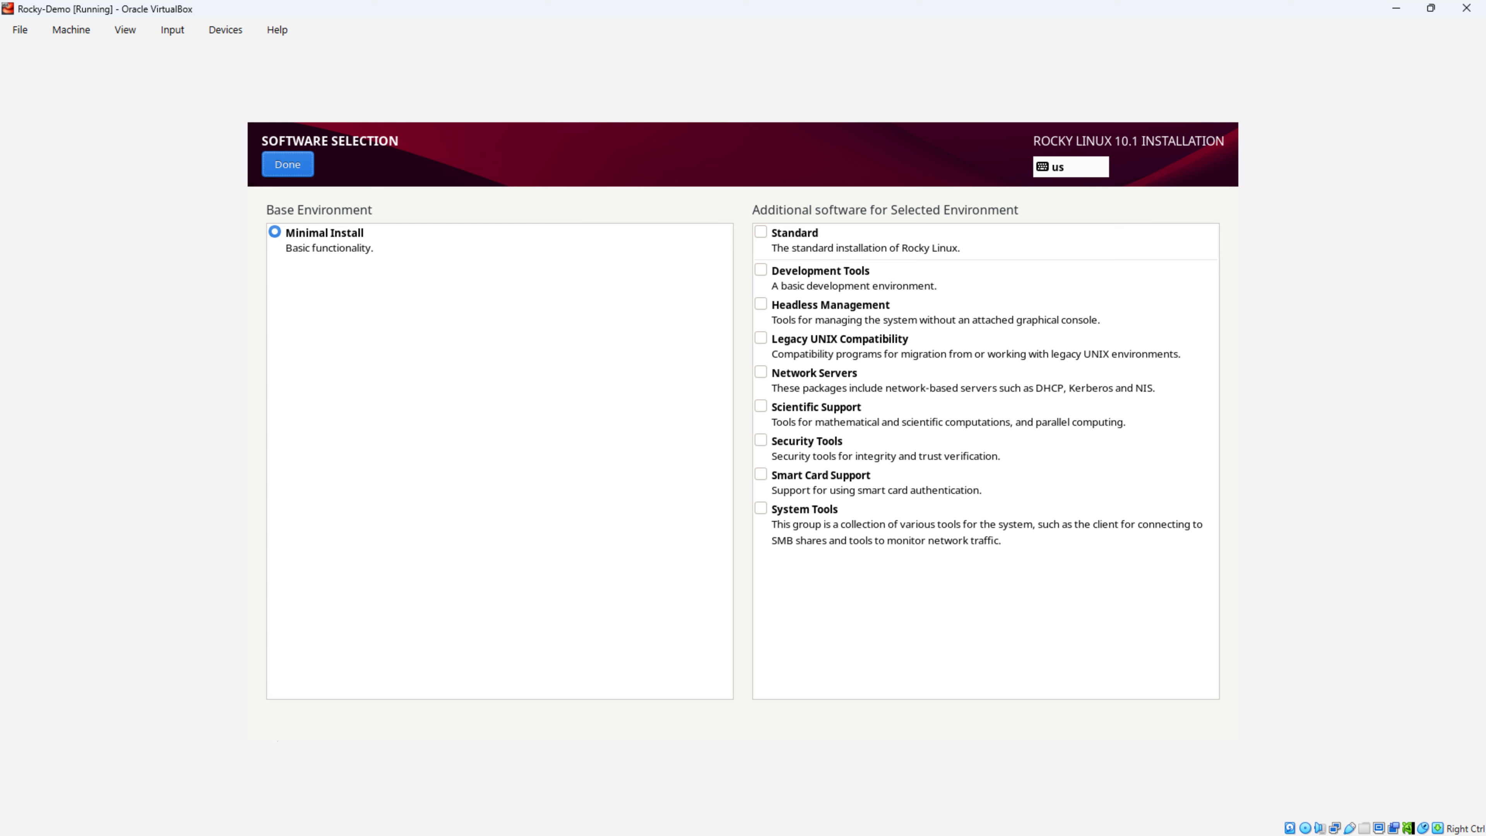
pyautogui.press('Return')
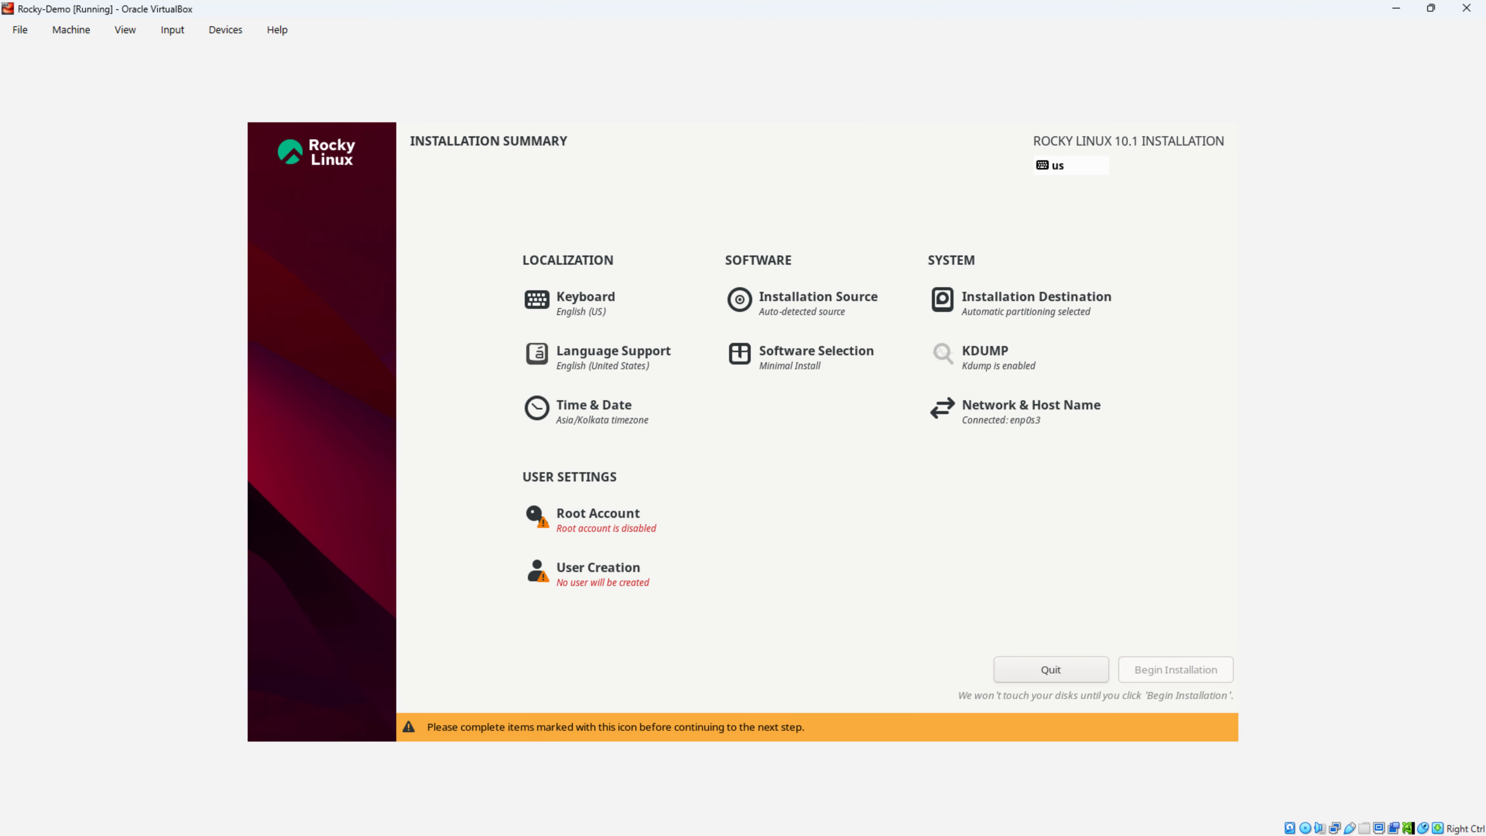
pyautogui.press('Tab')
pyautogui.press('Tab')
pyautogui.press('Tab')
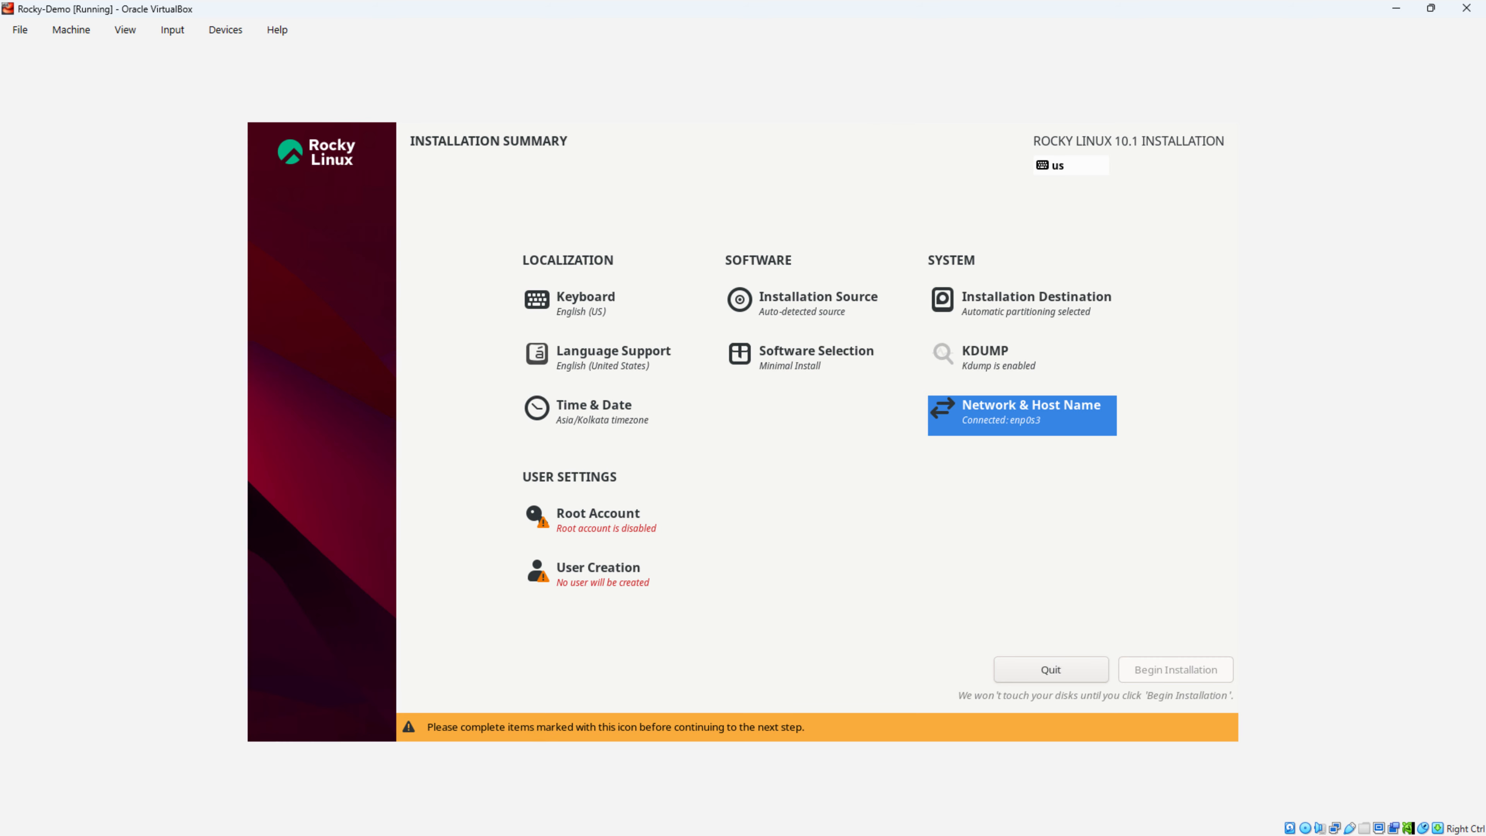
# Step: Review Network & Host Name settings and return to the Installation Summary
pyautogui.press('Return')
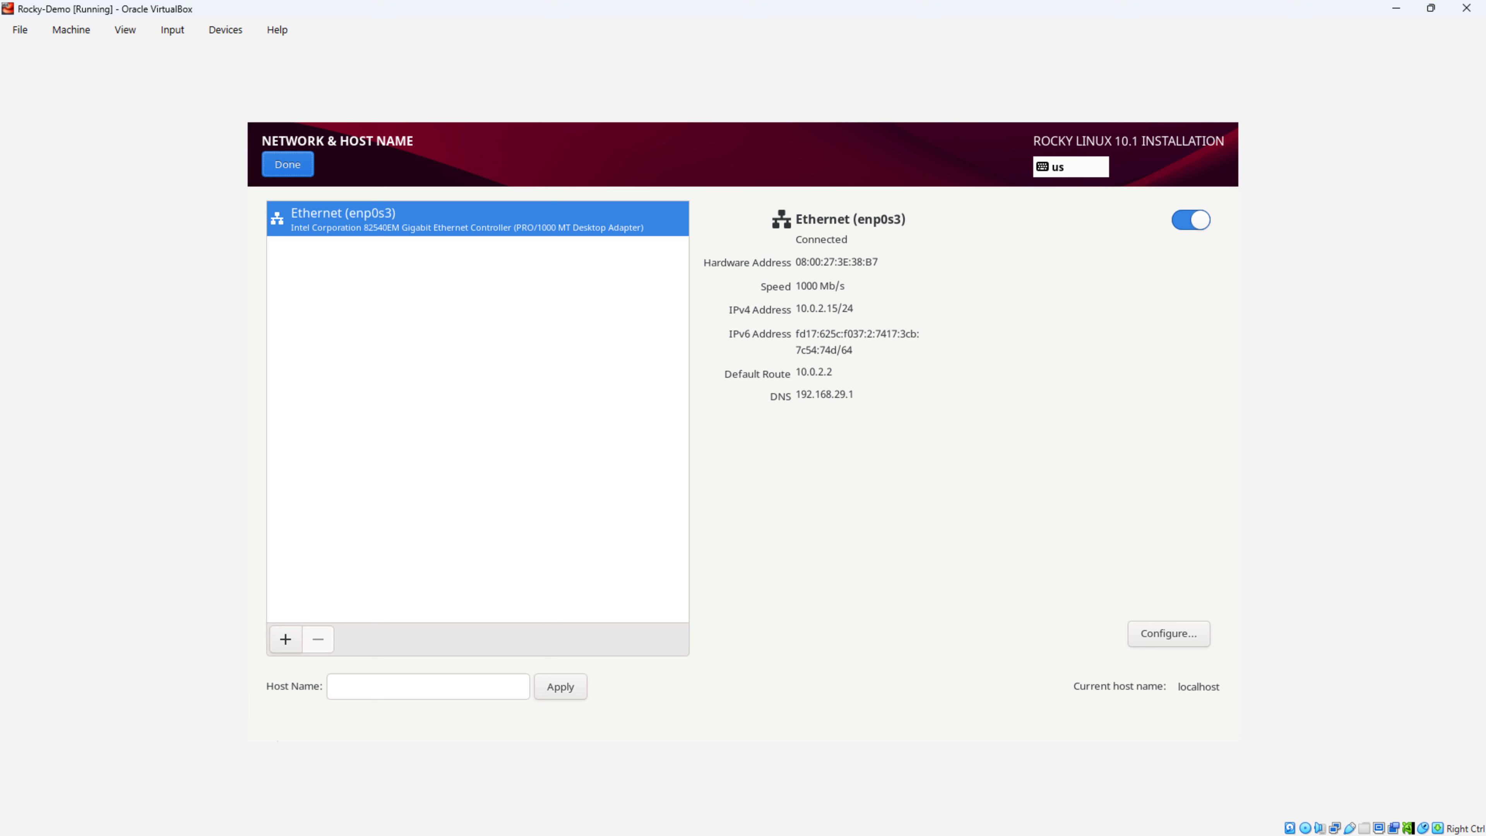
pyautogui.press('Tab')
pyautogui.press('Tab')
pyautogui.press('Tab')
pyautogui.press('Tab')
pyautogui.press('Tab')
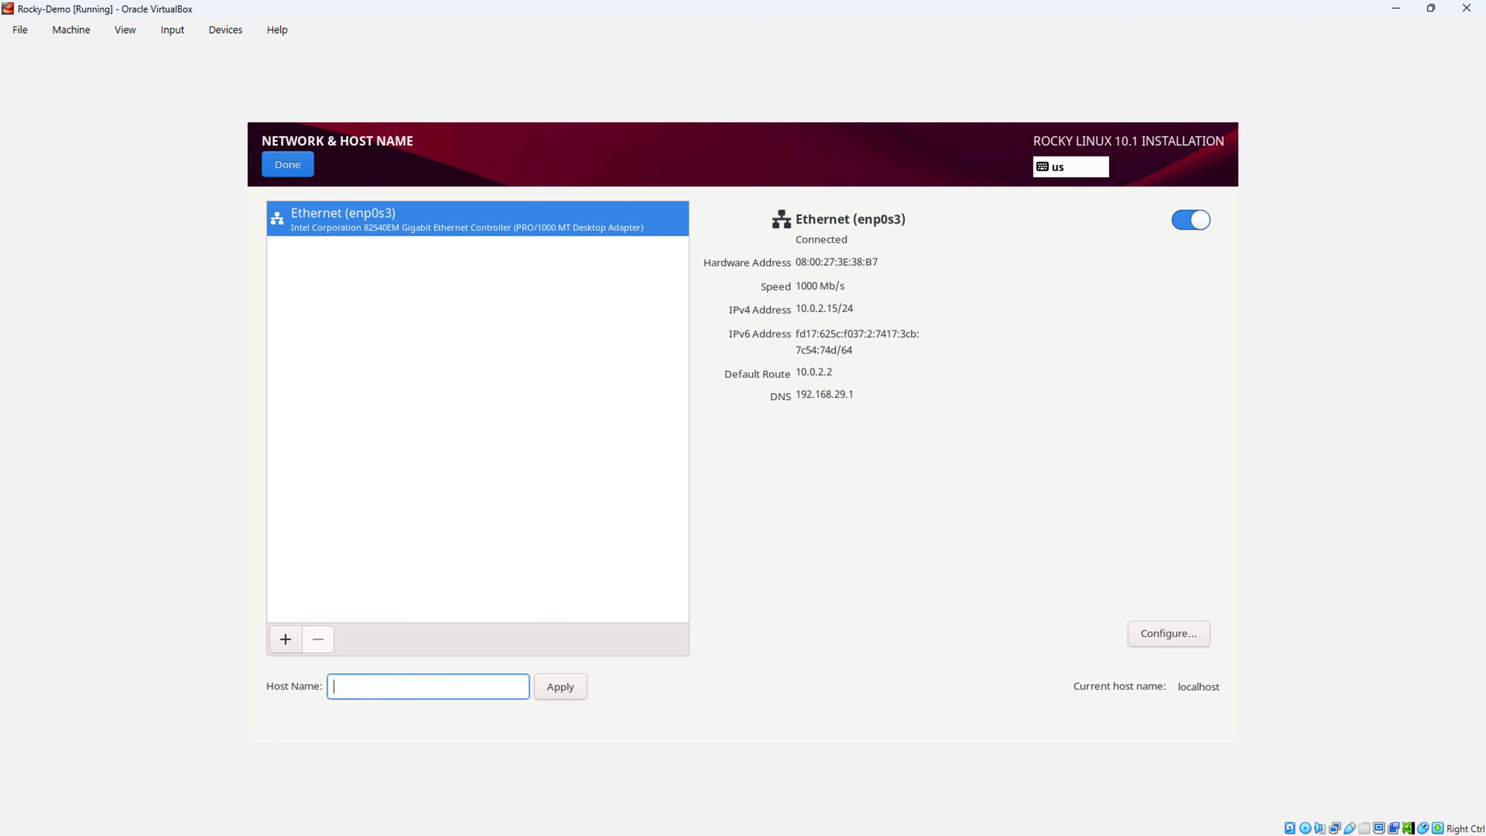
pyautogui.press('Tab')
pyautogui.press('Tab')
pyautogui.press('Tab')
pyautogui.press('Return')
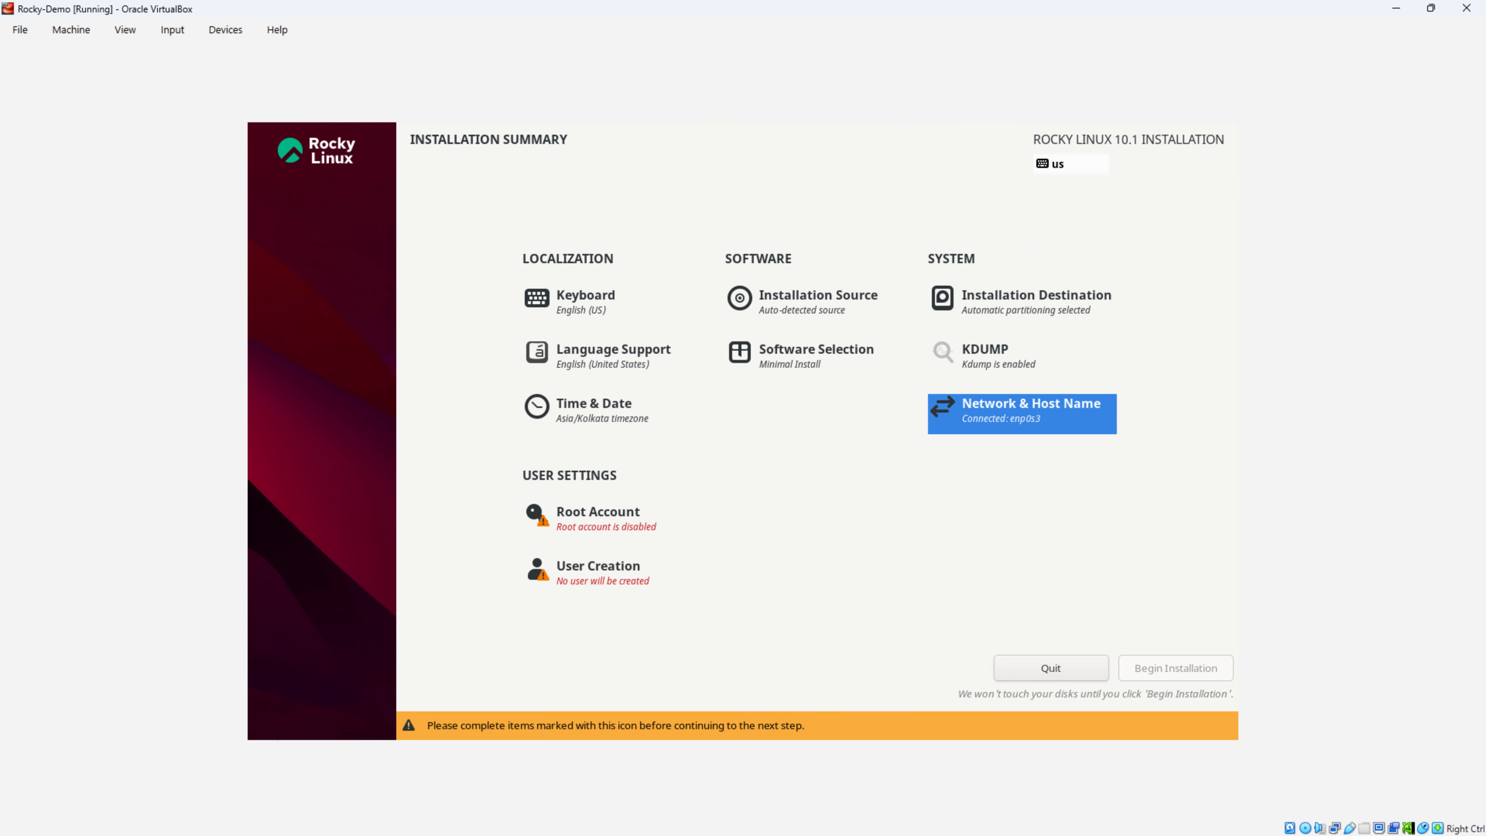
pyautogui.press('Left')
pyautogui.press('Down')
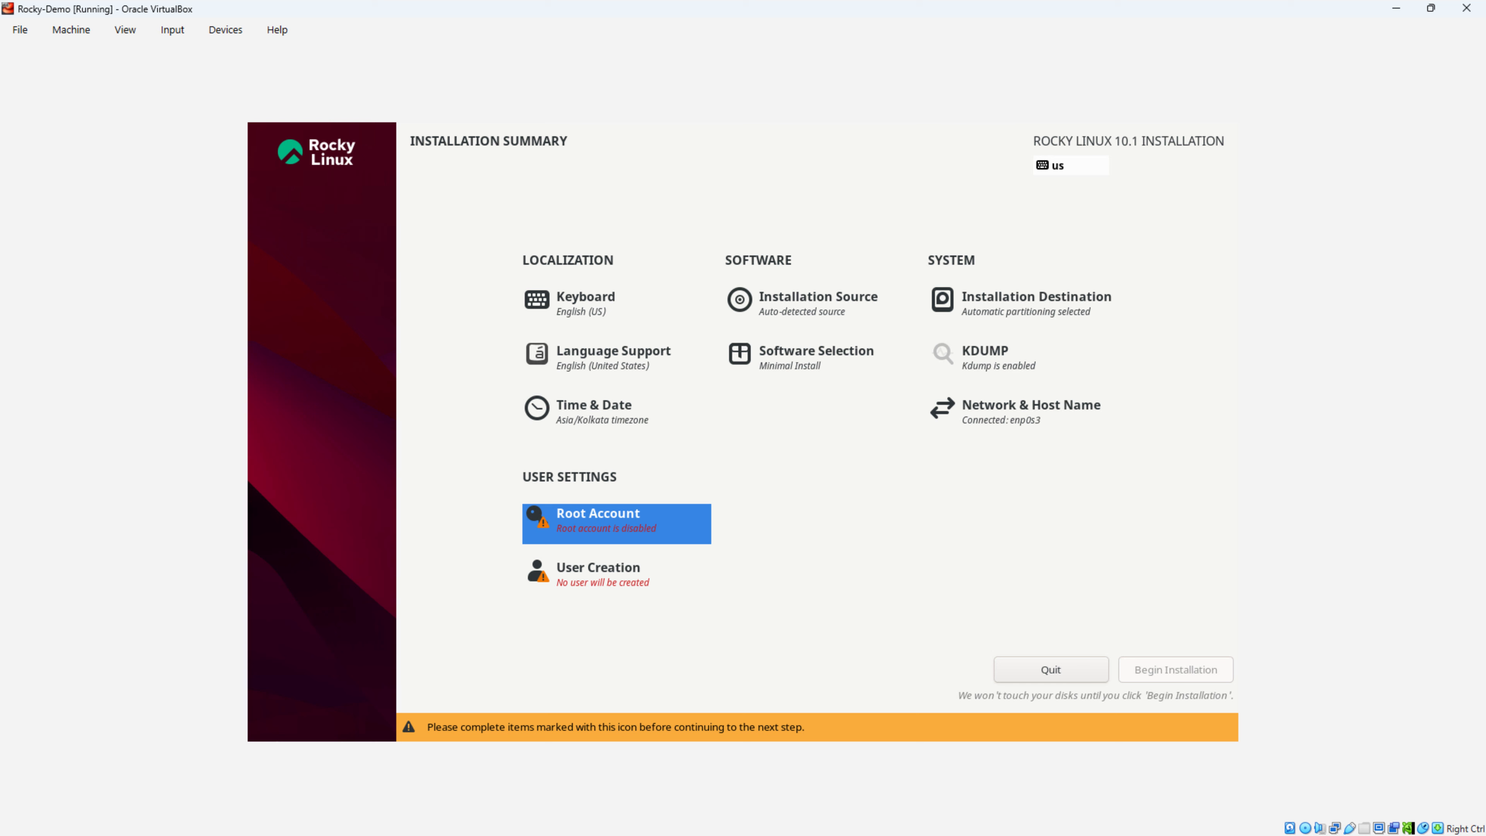
# Step: Enable the root account with a confirmed password and allow root SSH login by password
pyautogui.press('Return')
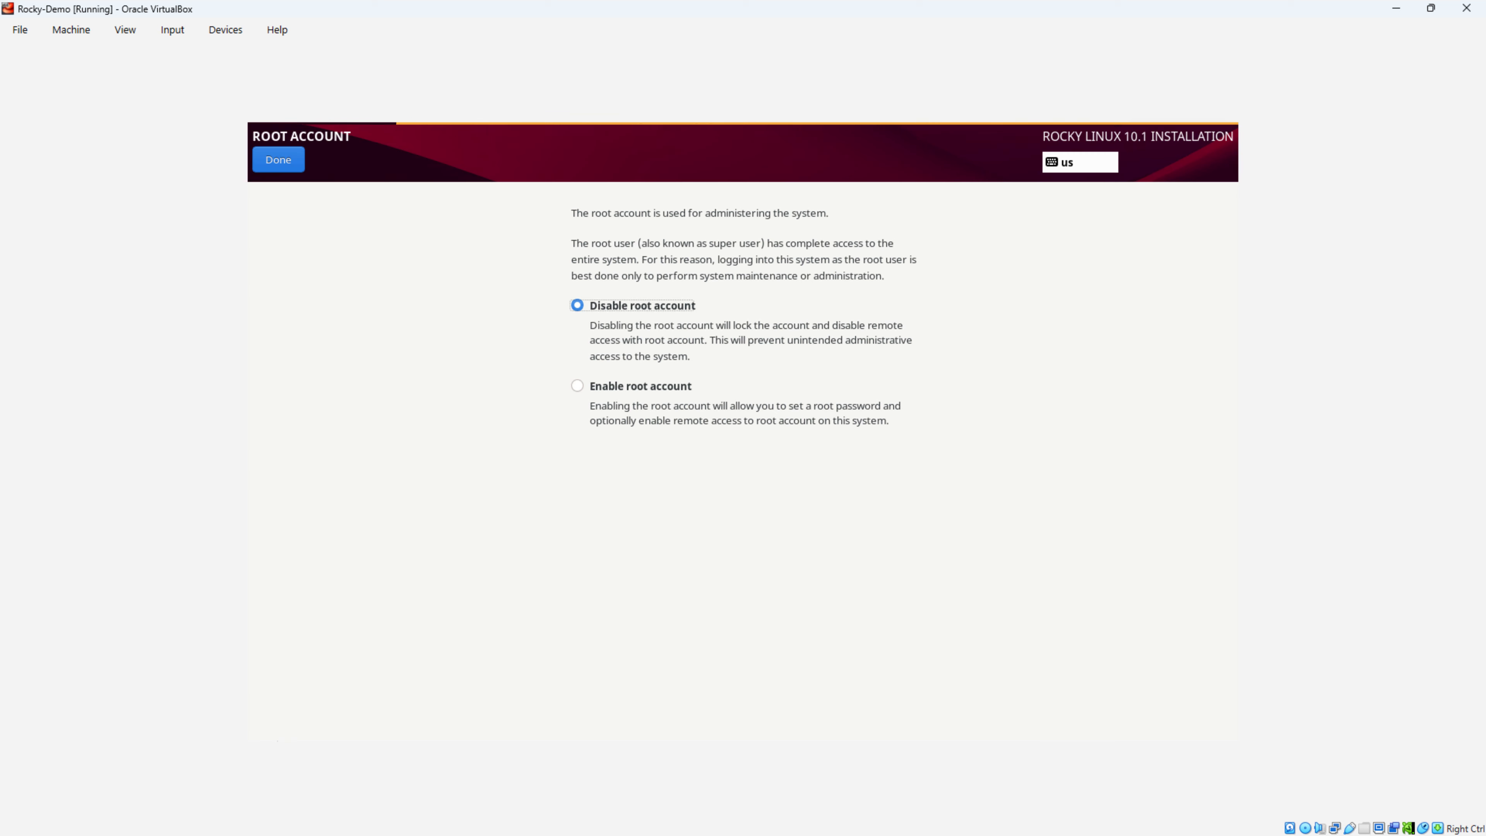
pyautogui.press('Down')
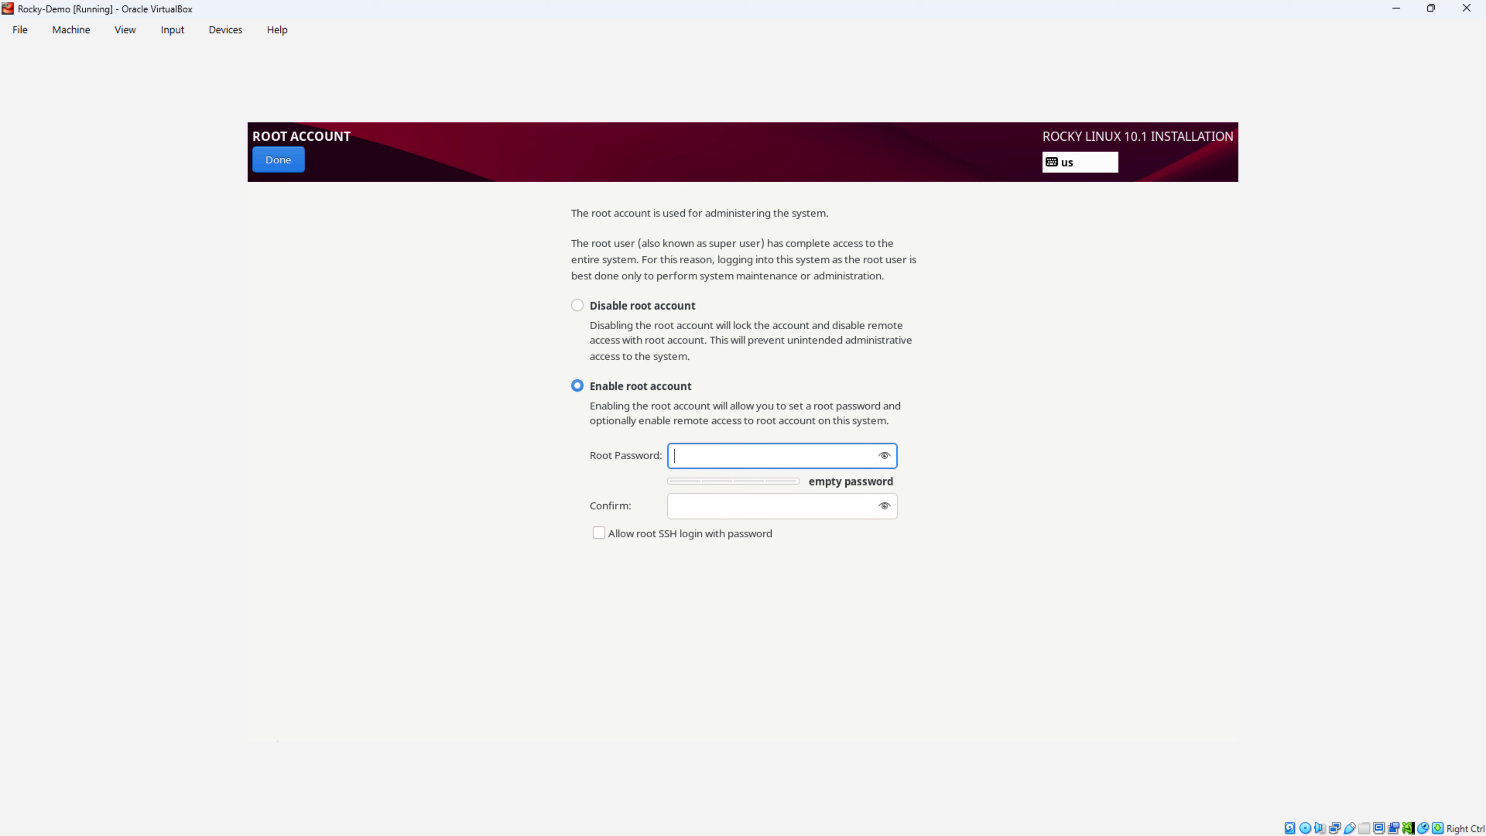
pyautogui.write('********')
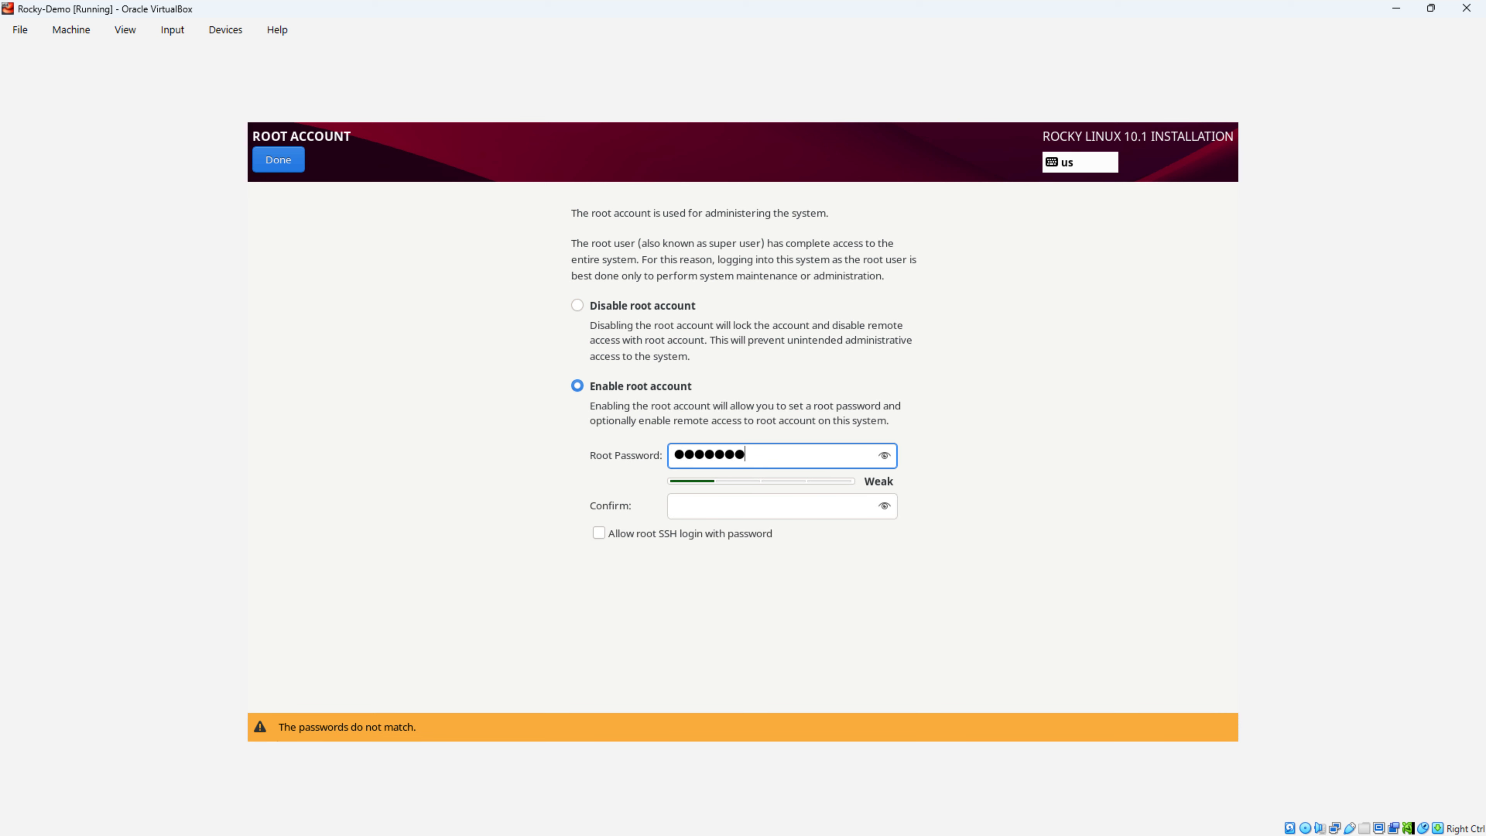
pyautogui.press('Tab')
pyautogui.write('********')
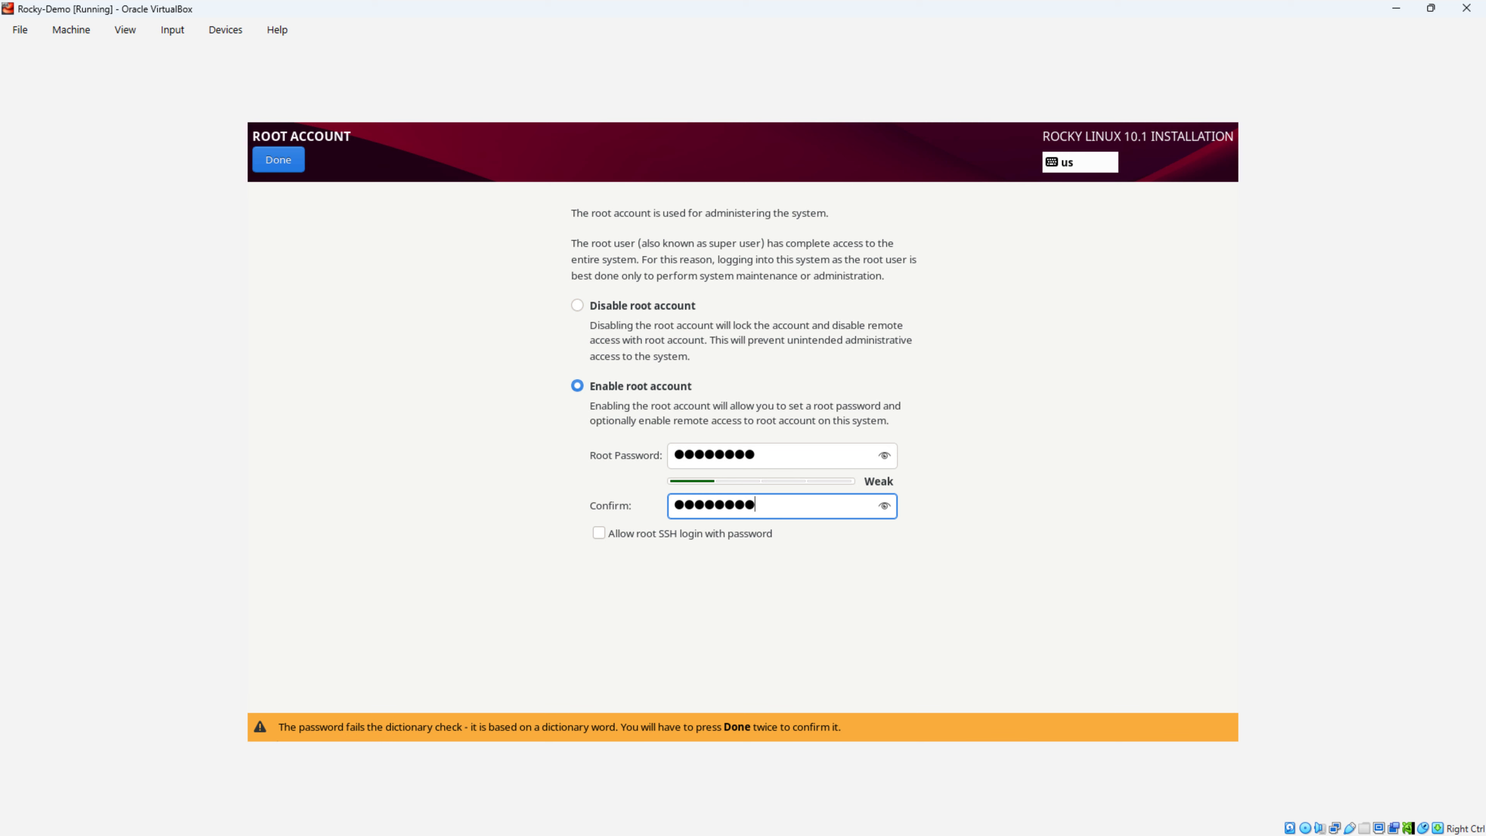
pyautogui.press('Tab')
pyautogui.press('space')
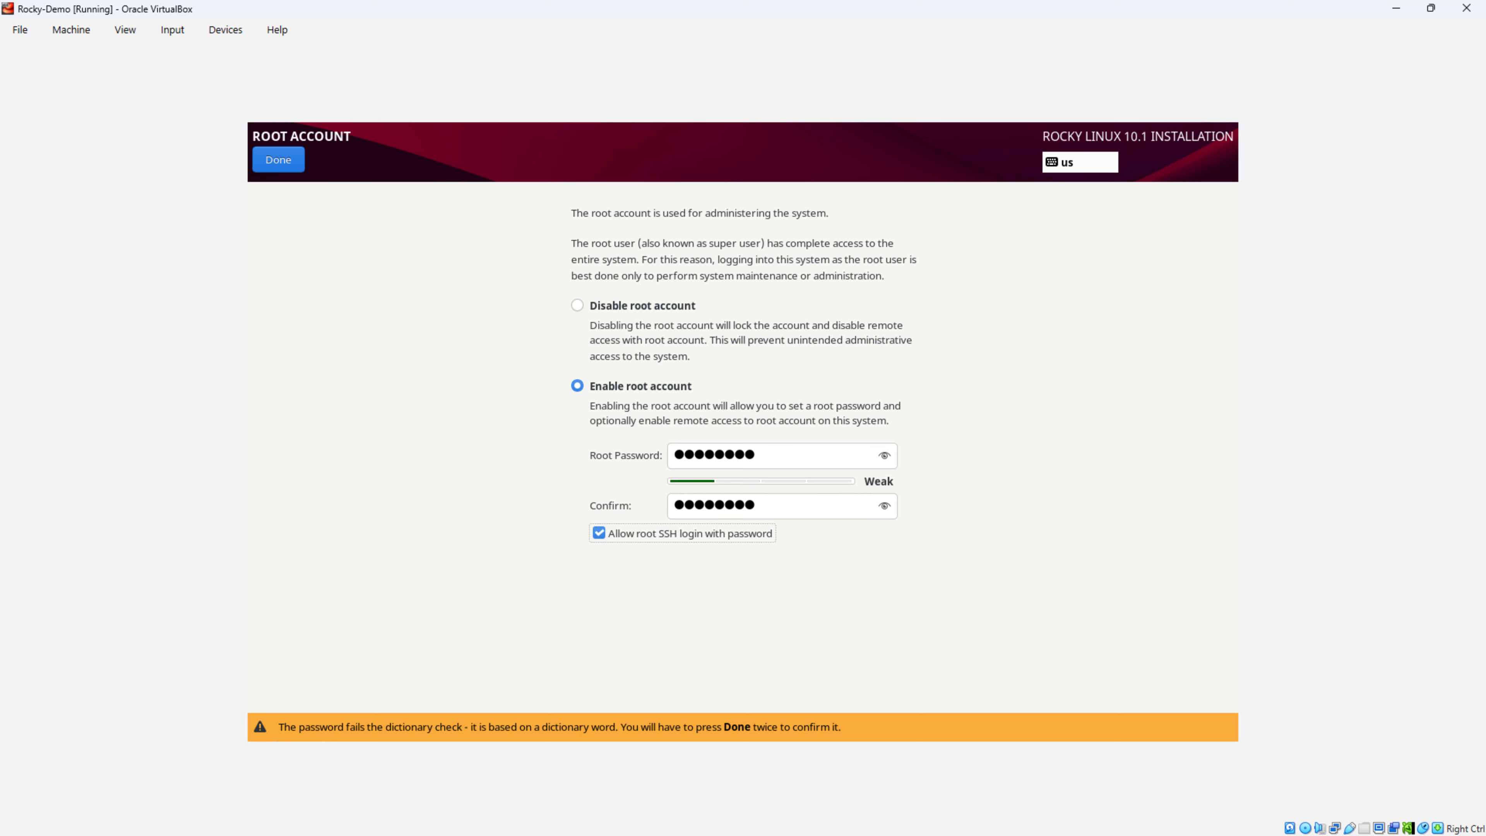
pyautogui.press('Tab')
pyautogui.press('Return')
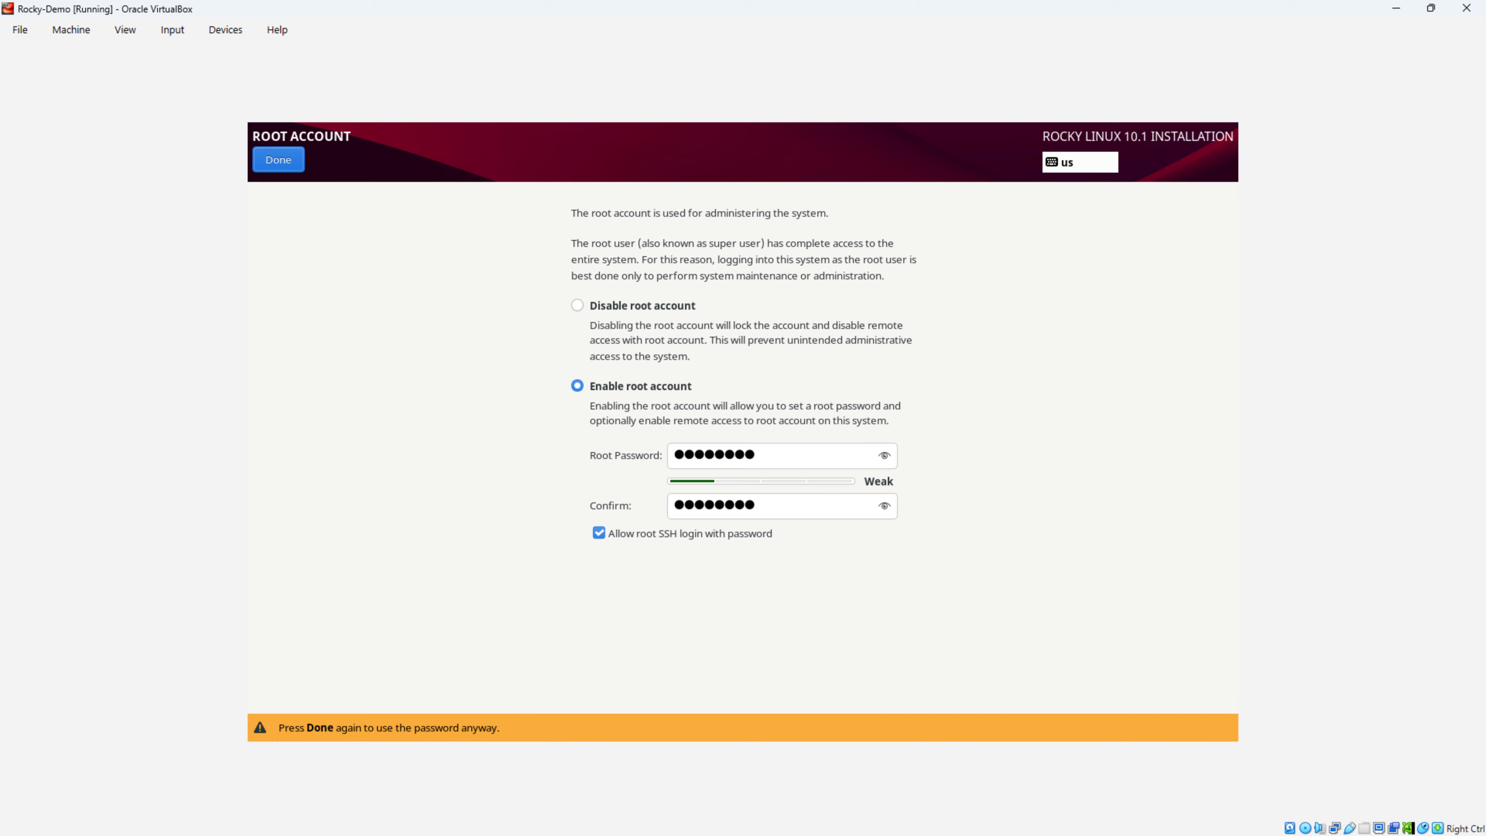
pyautogui.press('Return')
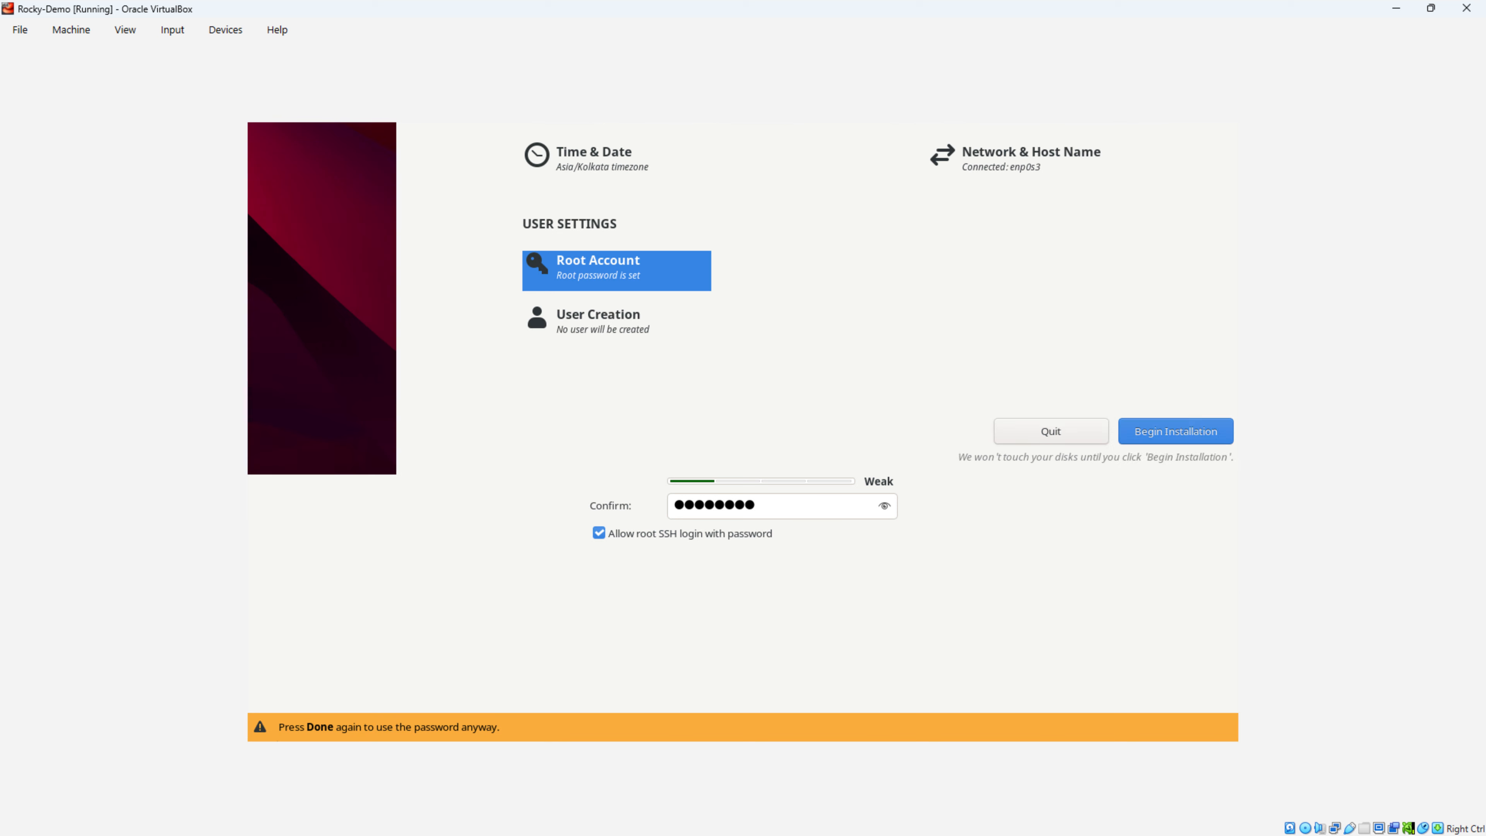
pyautogui.press('Tab')
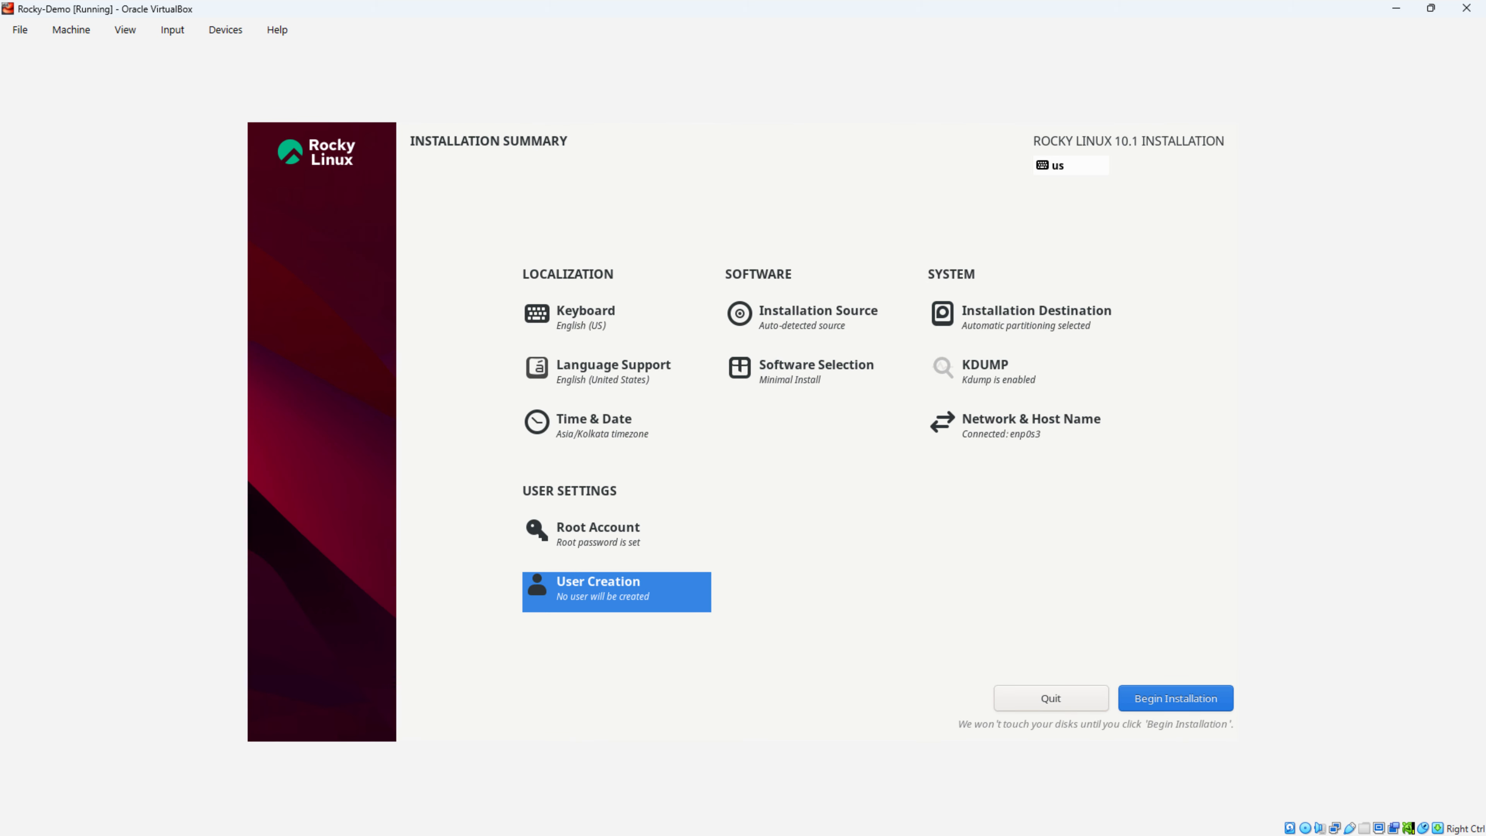
# Step: Create administrator user 'adminuser' with a confirmed password, accepting the weak-password warning
pyautogui.press('Return')
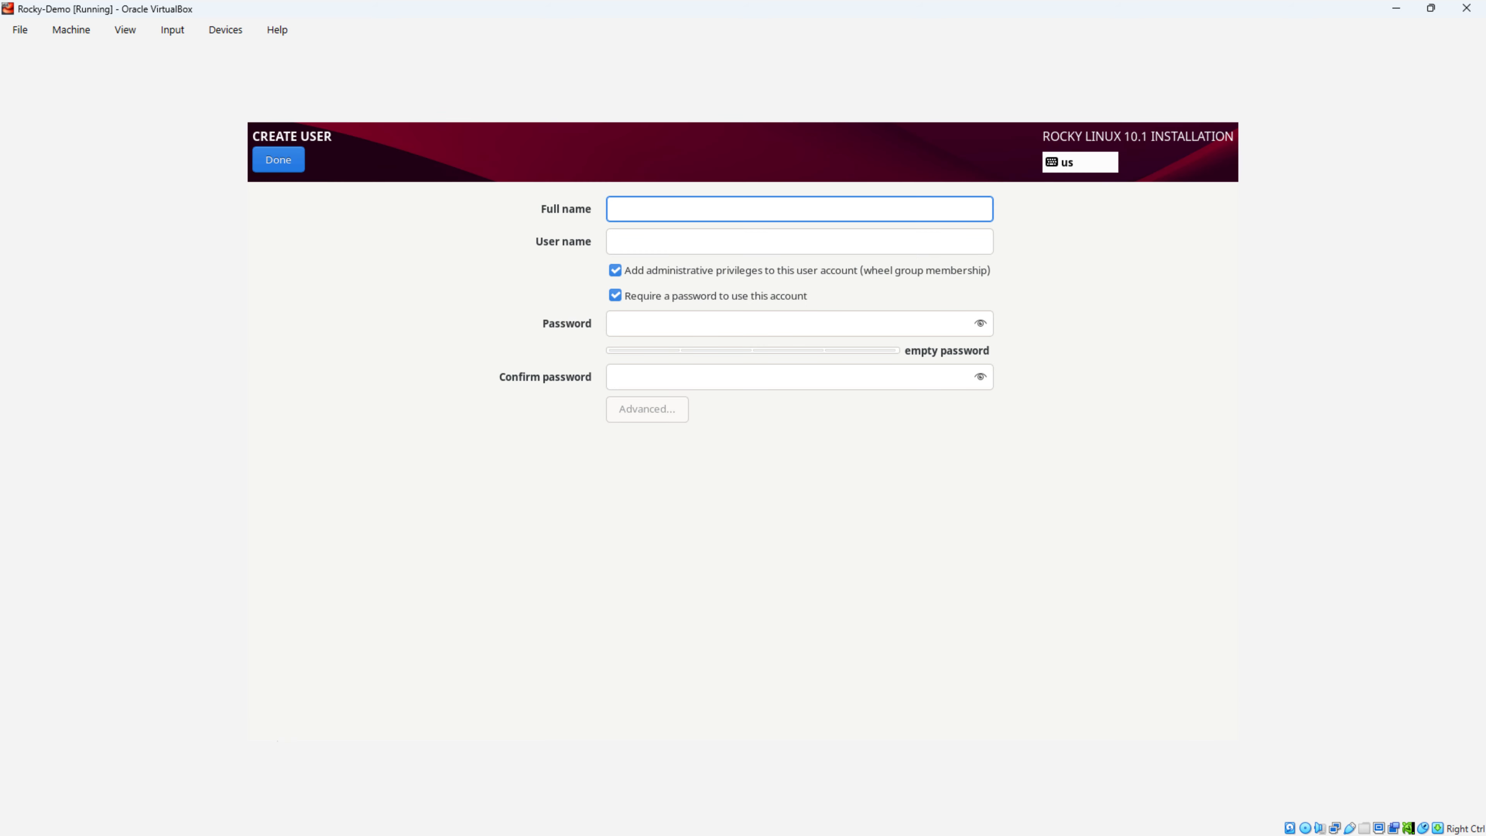
pyautogui.write('adminuser')
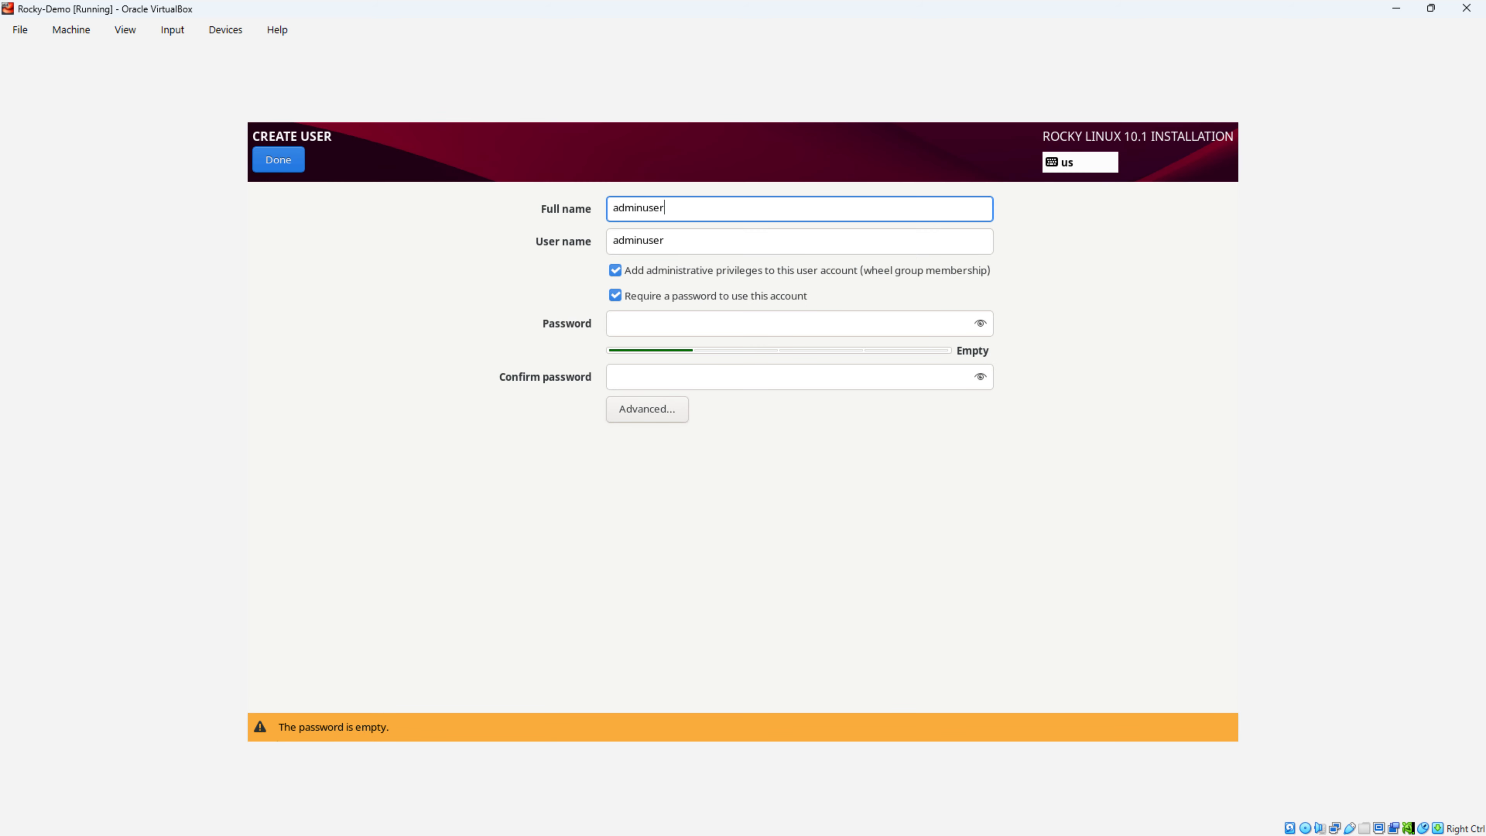
pyautogui.press('Tab')
pyautogui.press('Tab')
pyautogui.press('Tab')
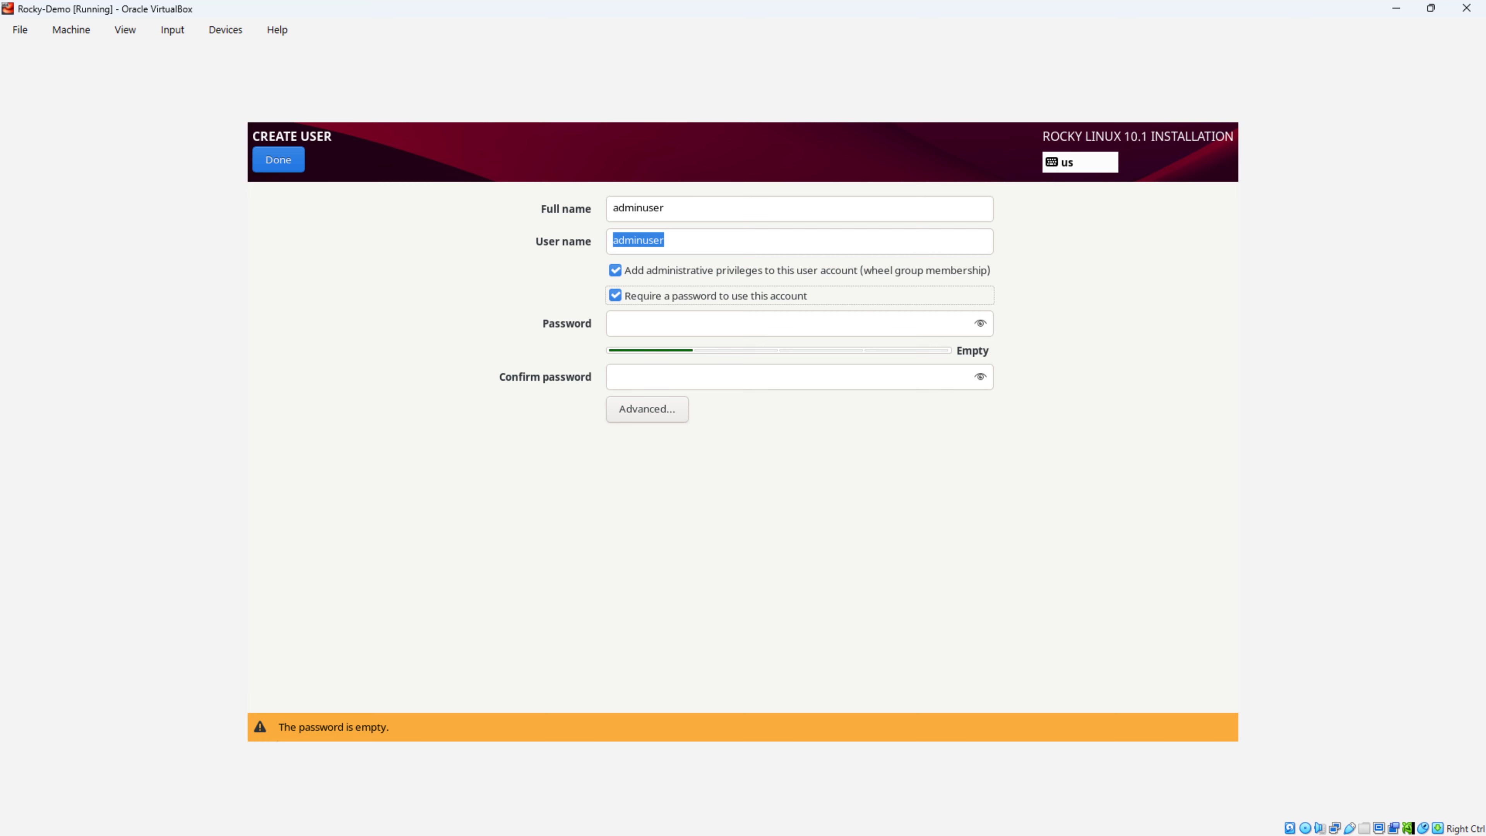
pyautogui.press('Tab')
pyautogui.write('●●●●●')
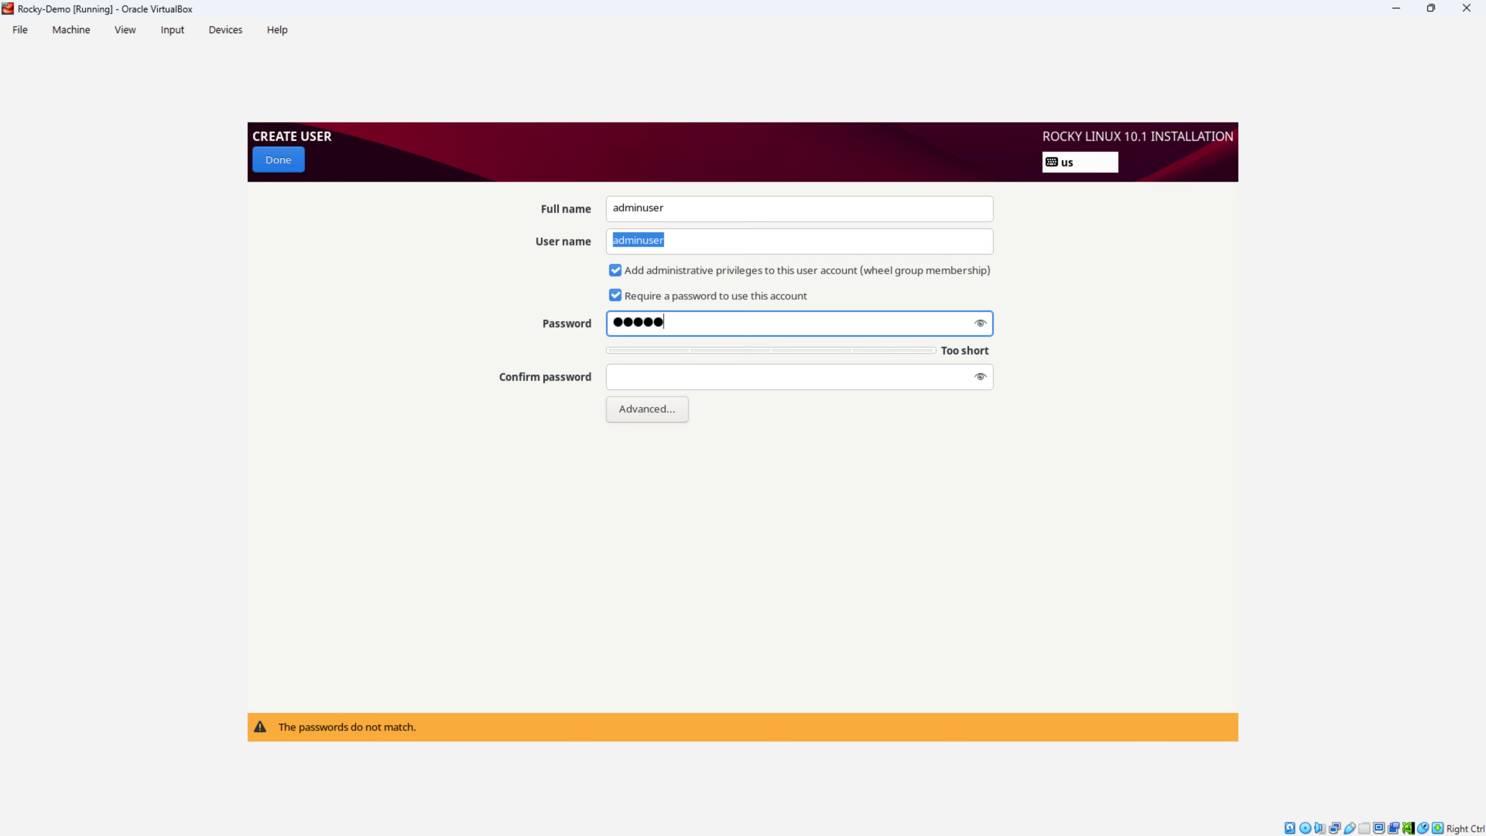
pyautogui.write('●●●●')
pyautogui.press('Tab')
pyautogui.write('●●●●●●●')
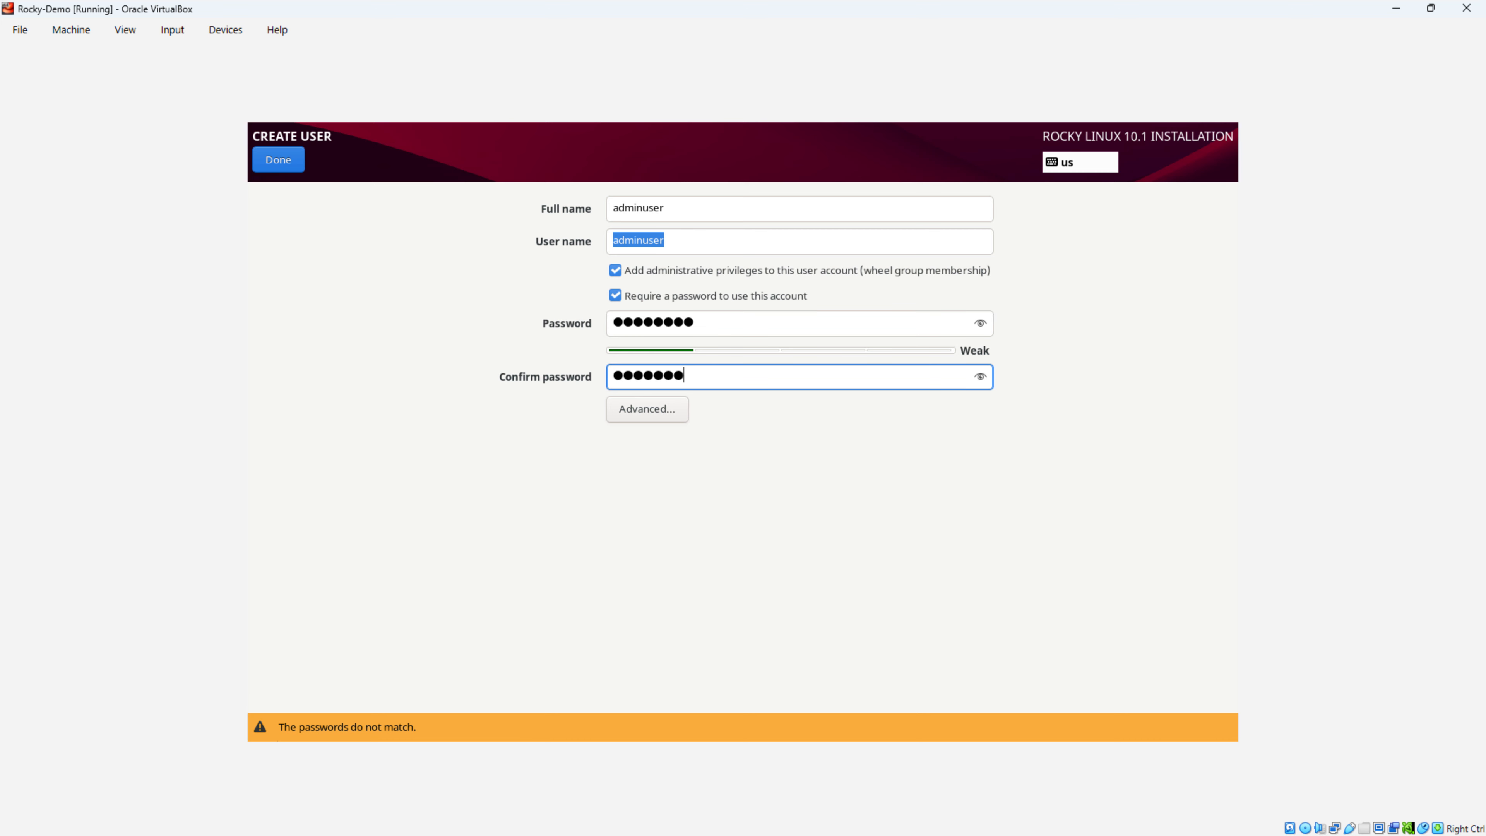
pyautogui.write('●')
pyautogui.press('Tab')
pyautogui.press('Tab')
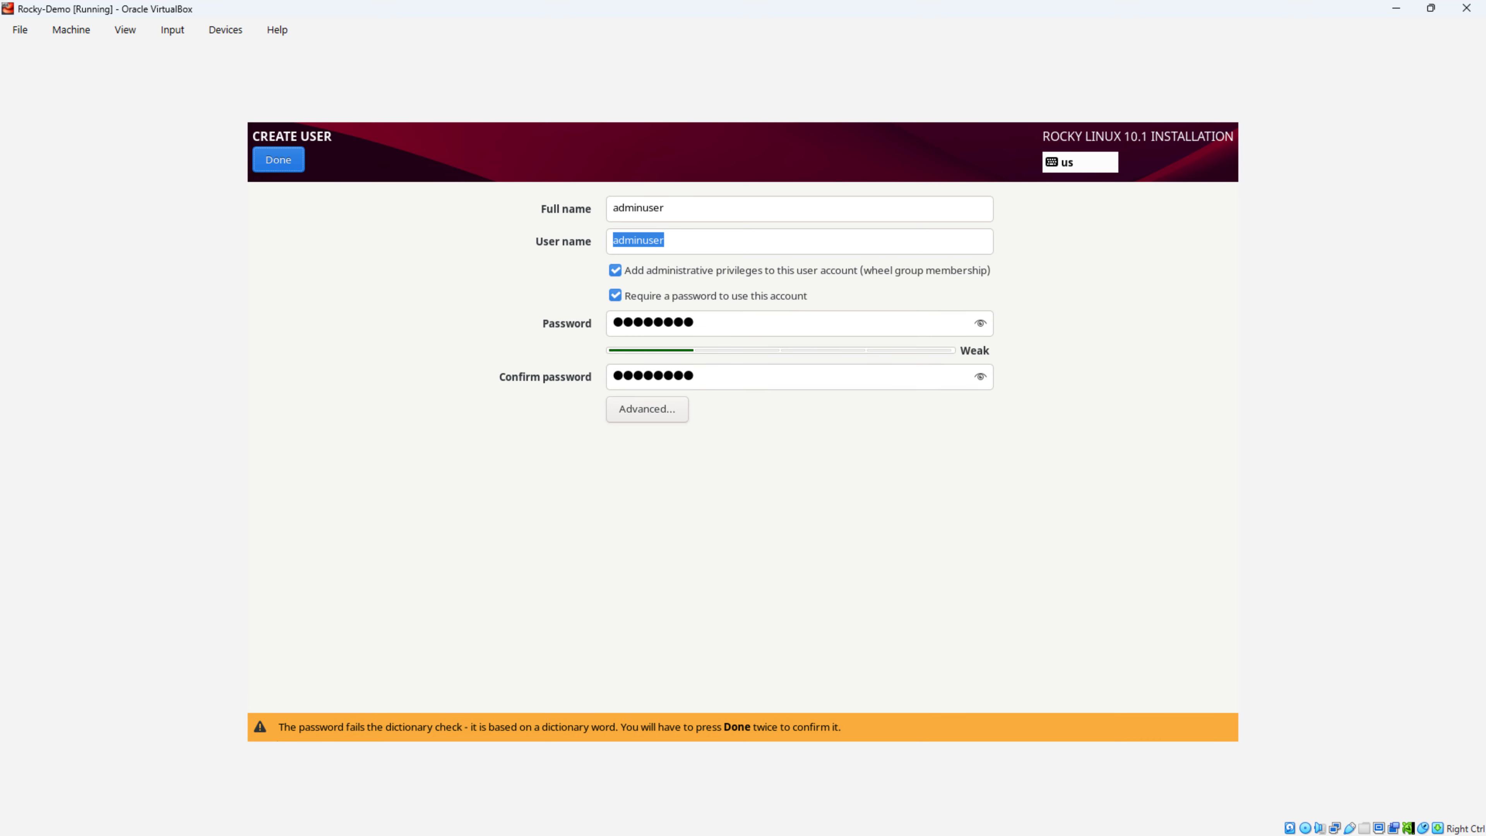
pyautogui.press('Return')
pyautogui.press('Return')
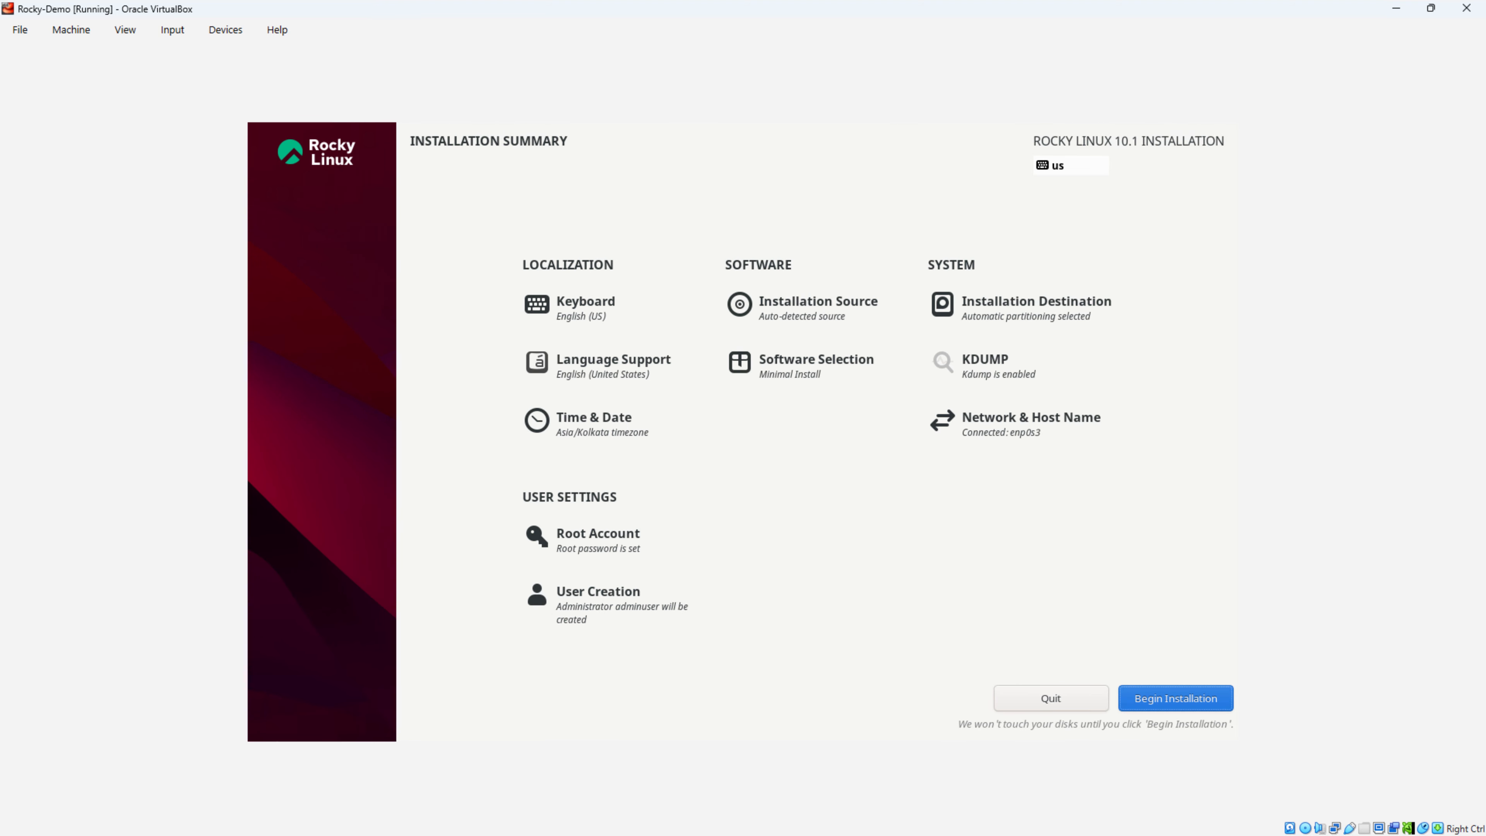
# Step: Install Rocky Linux 10.1 to disk, then reboot the finished system
pyautogui.click(1176, 699)
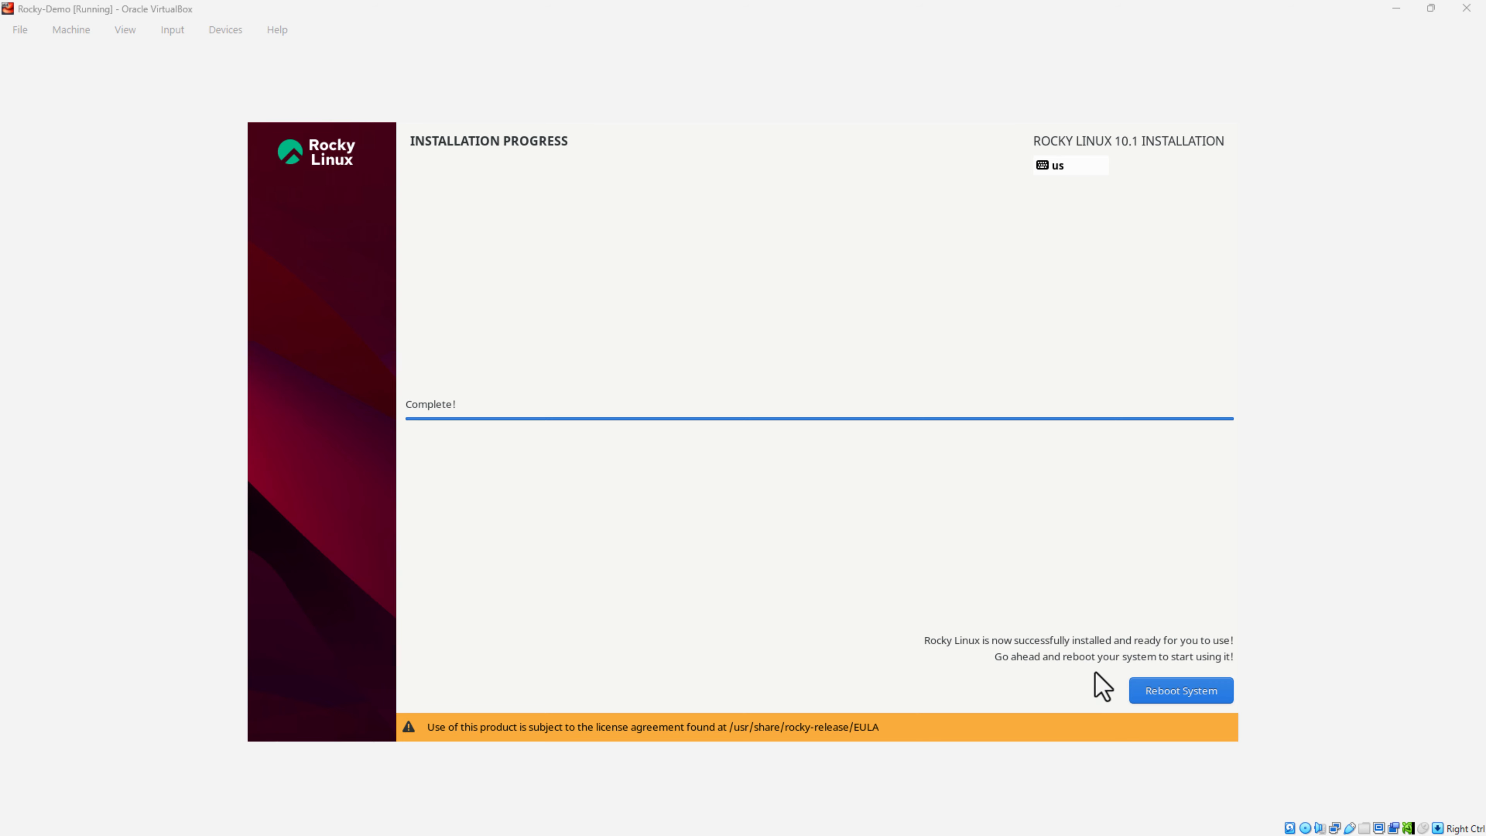
pyautogui.click(1197, 695)
pyautogui.press('Return')
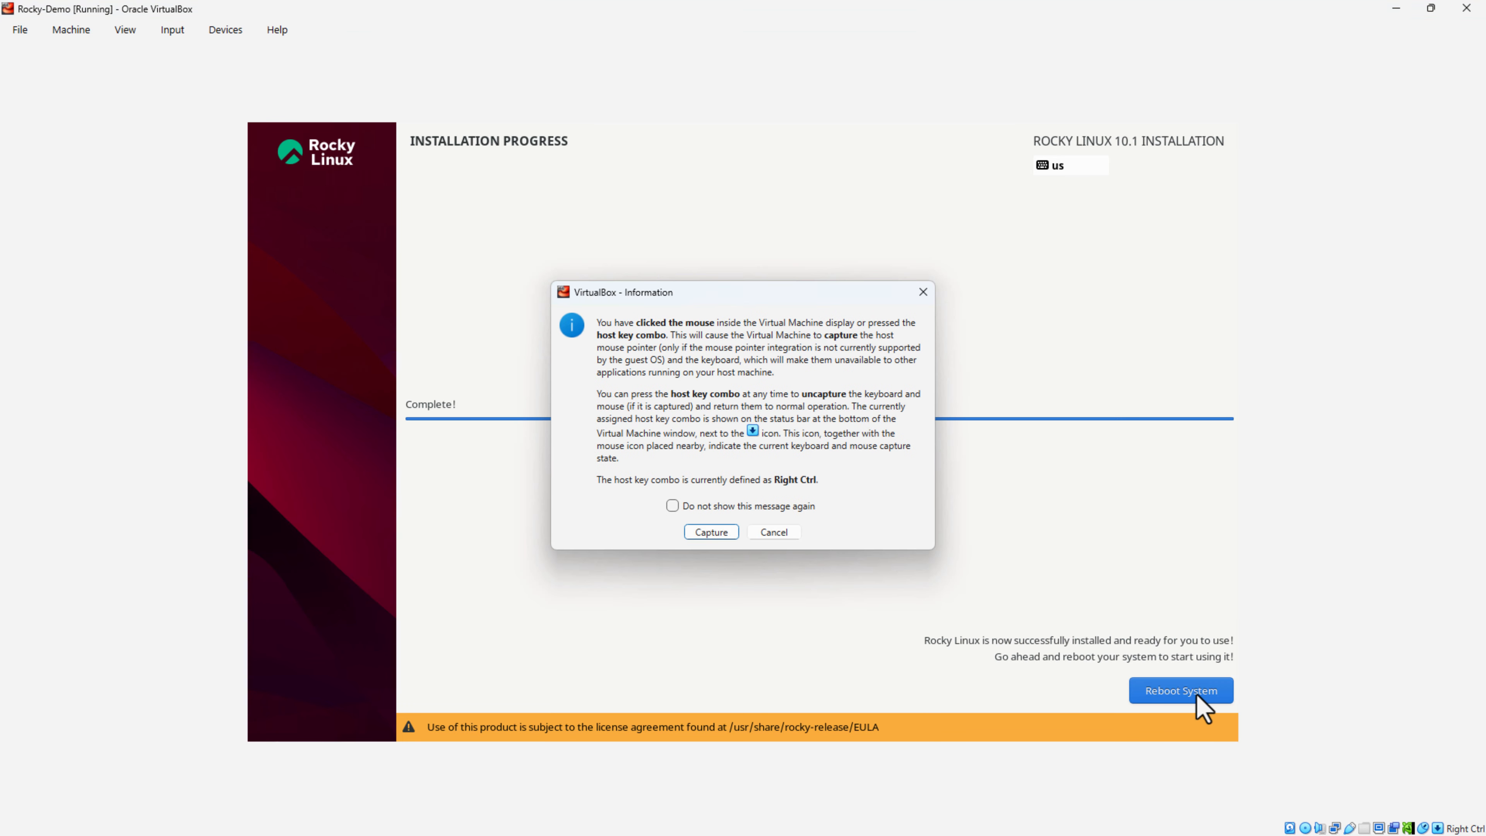
pyautogui.click(1196, 693)
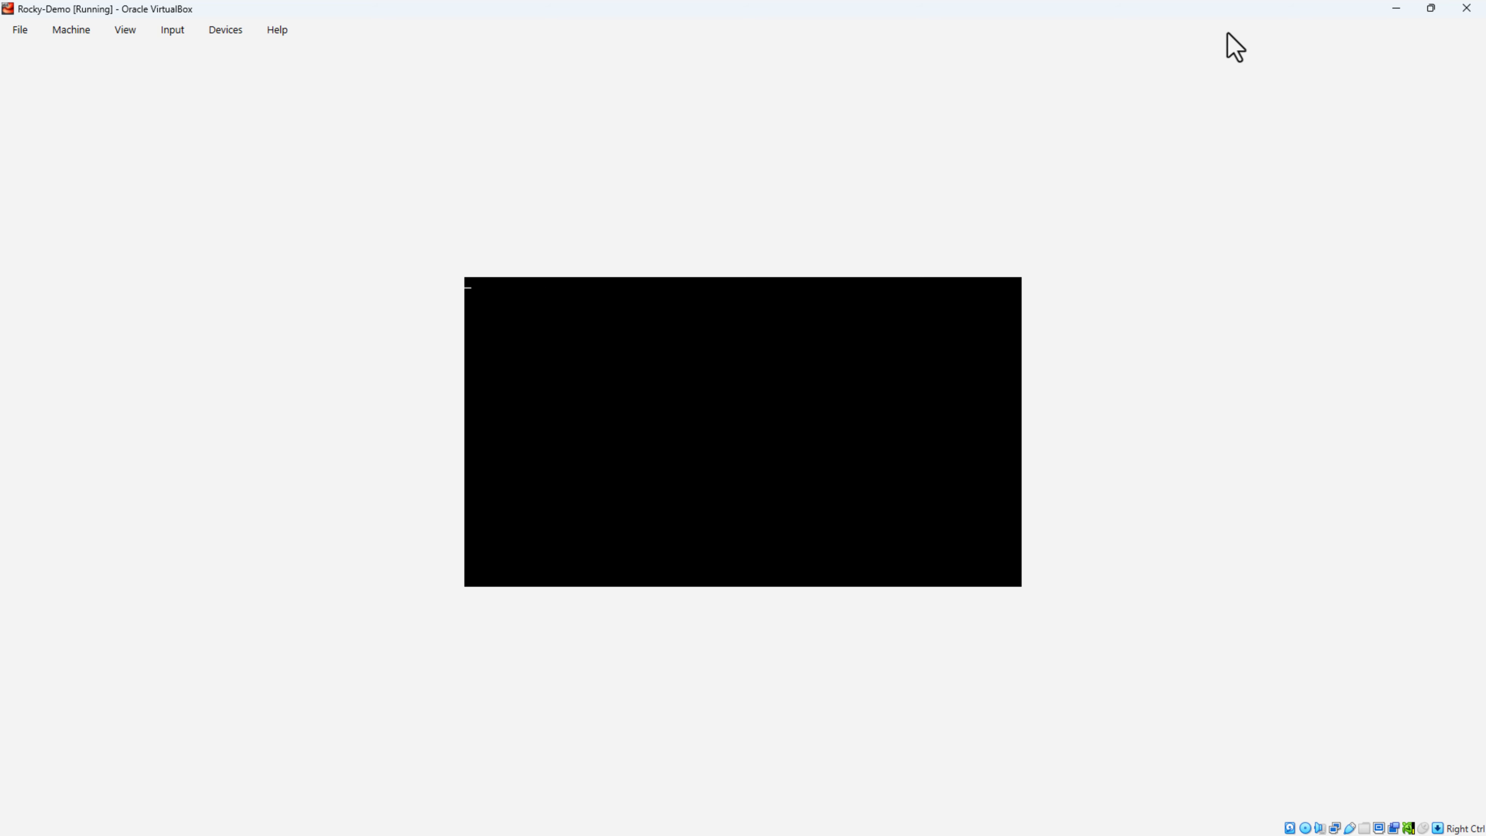
# Step: Eject the Rocky installation ISO via Devices > Optical Drives and verify the drive is empty
pyautogui.click(226, 32)
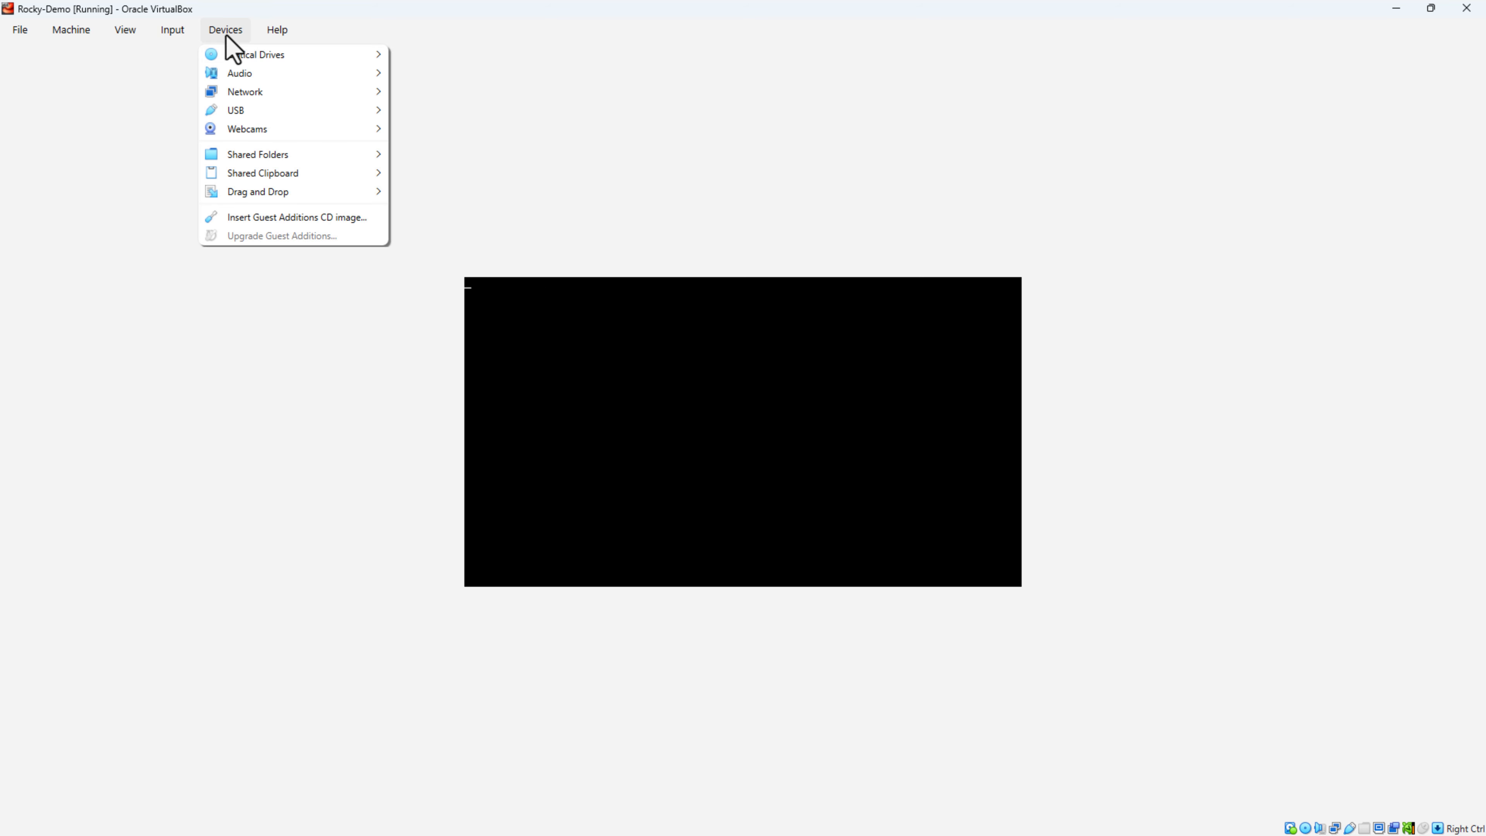
pyautogui.moveTo(252, 54)
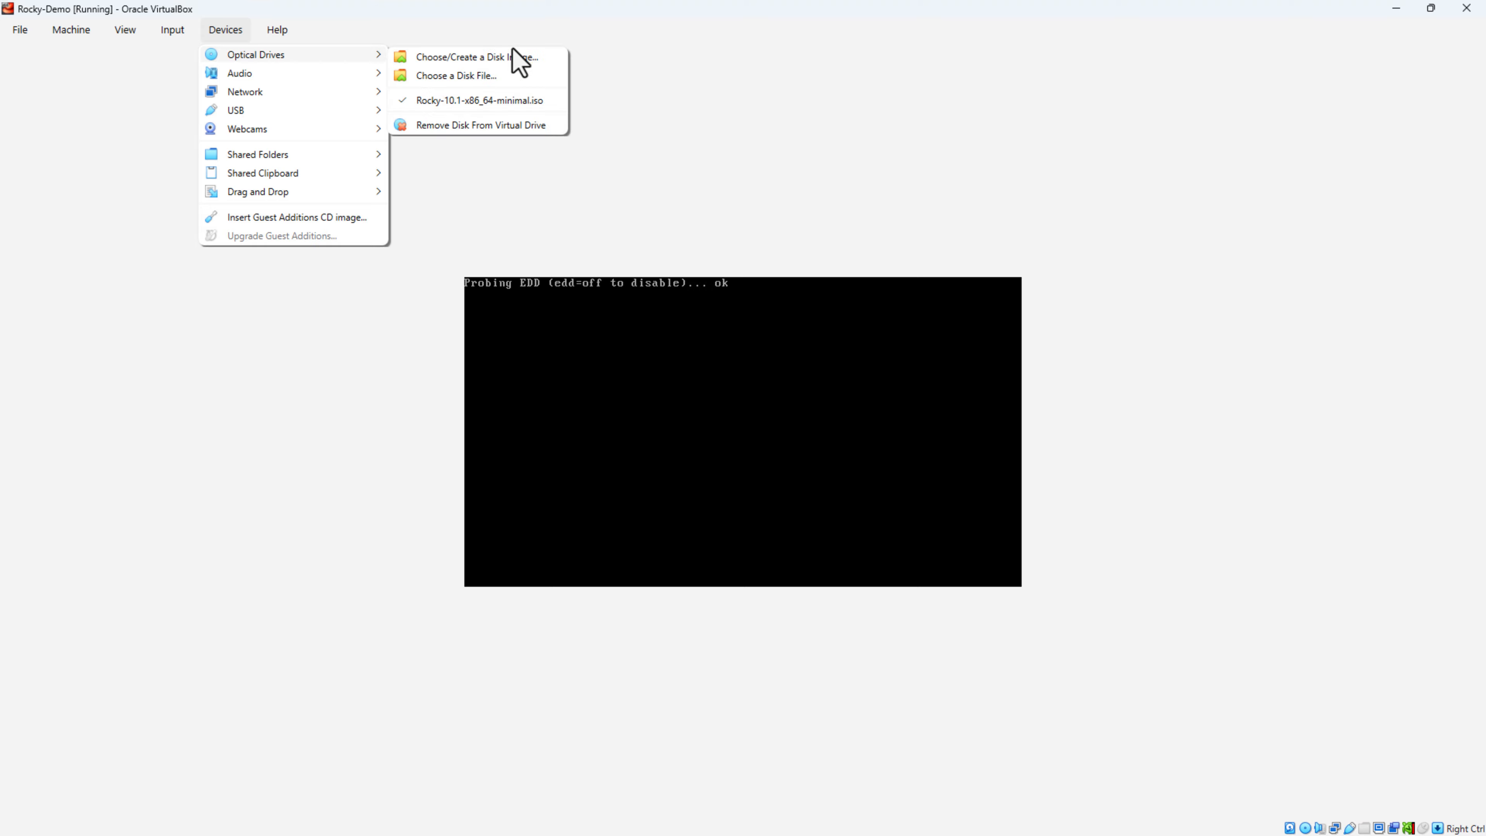
pyautogui.click(519, 125)
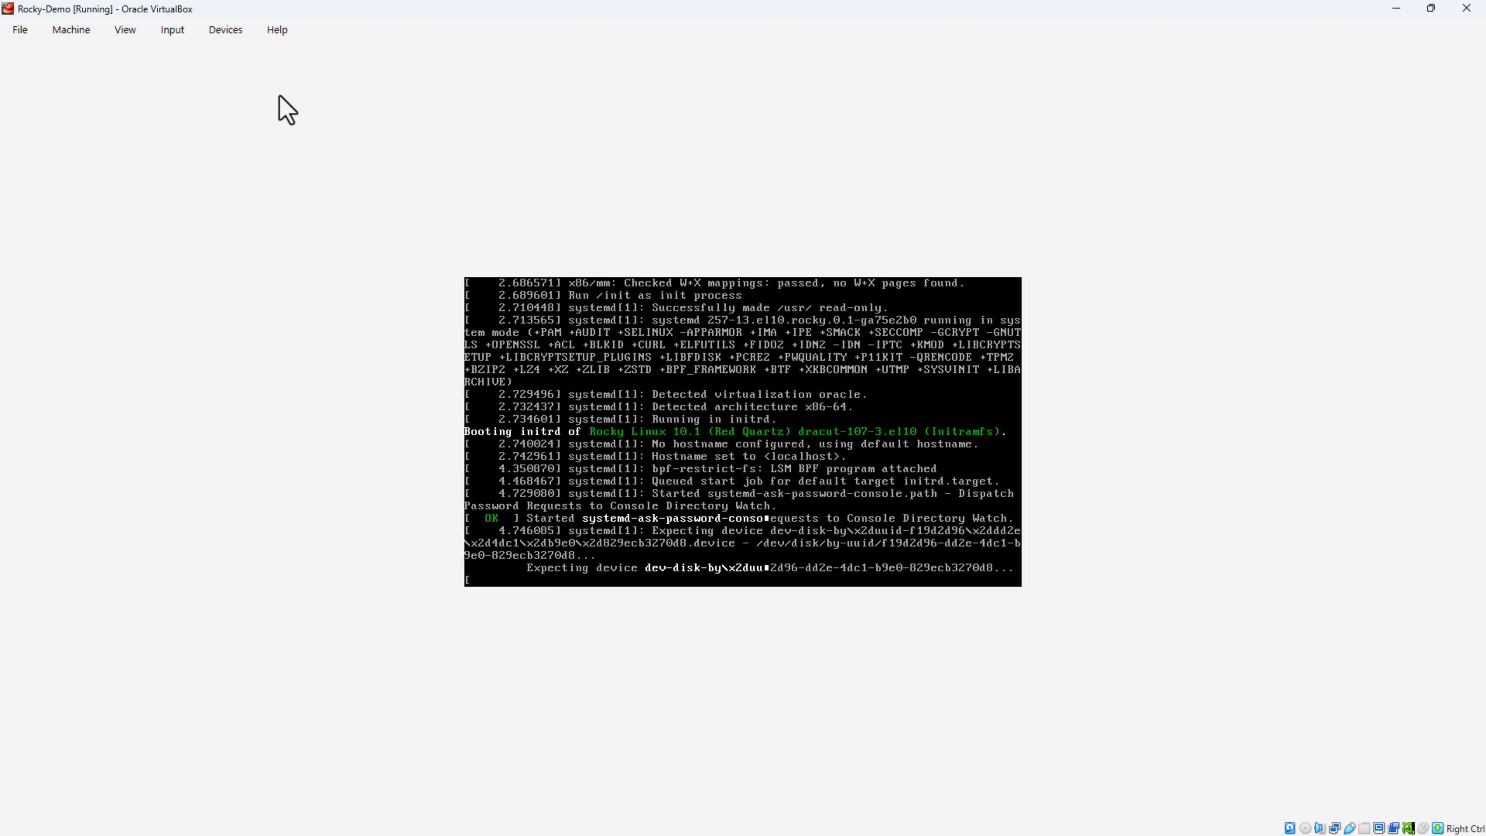
pyautogui.click(208, 33)
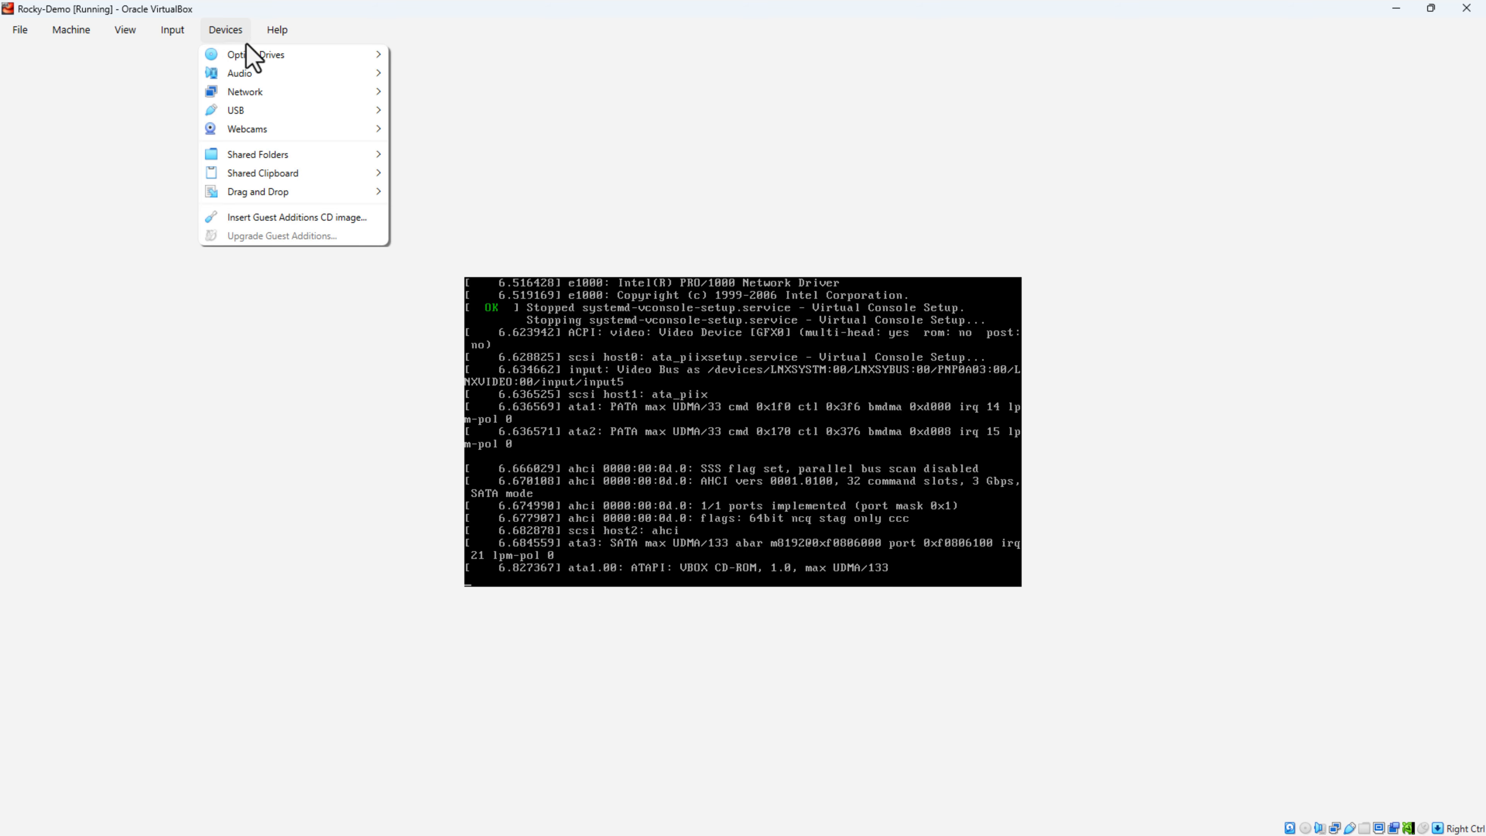
pyautogui.moveTo(269, 58)
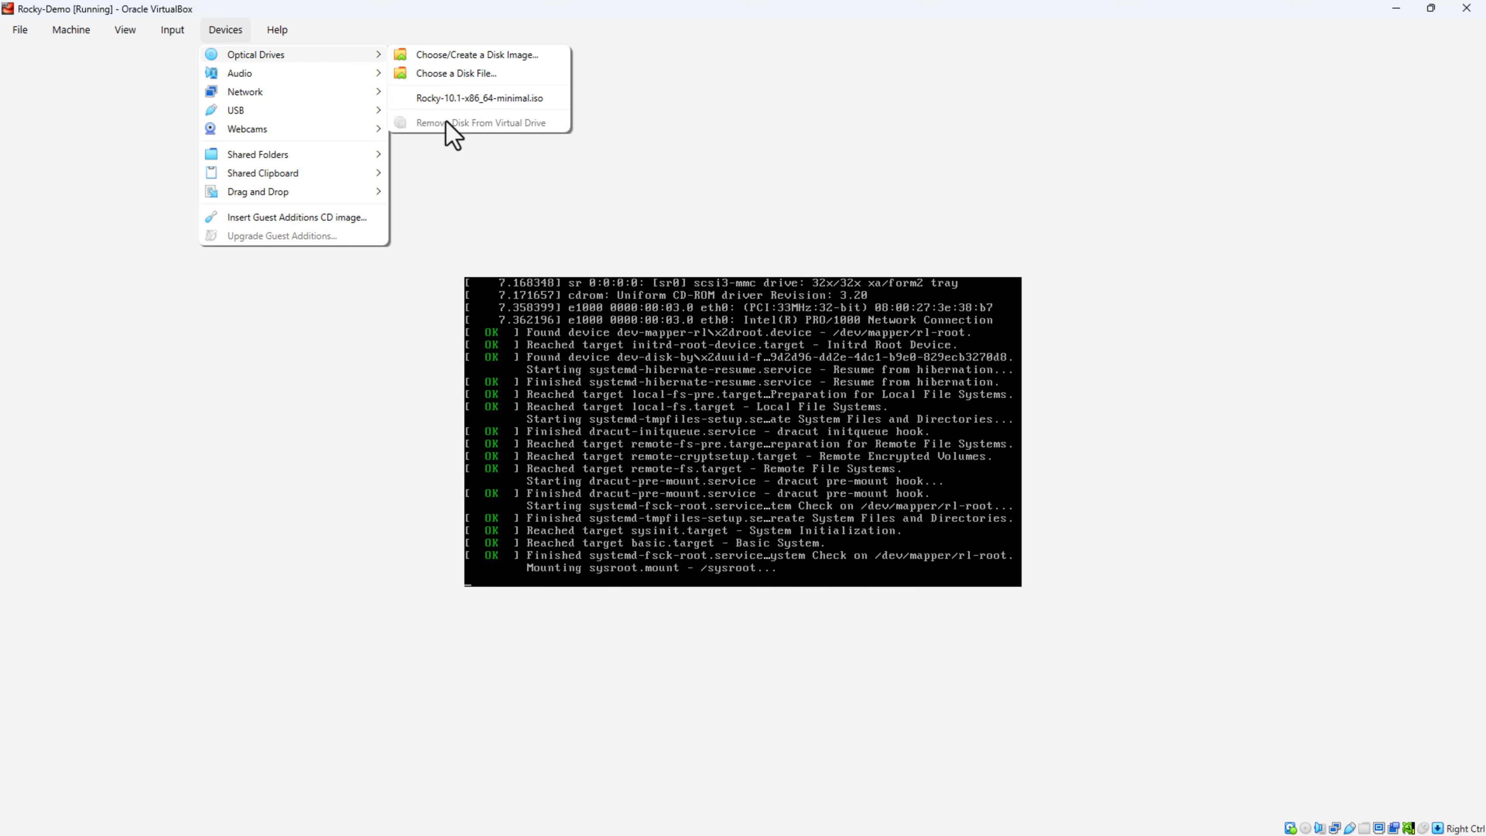
pyautogui.click(219, 36)
pyautogui.click(217, 31)
pyautogui.moveTo(281, 56)
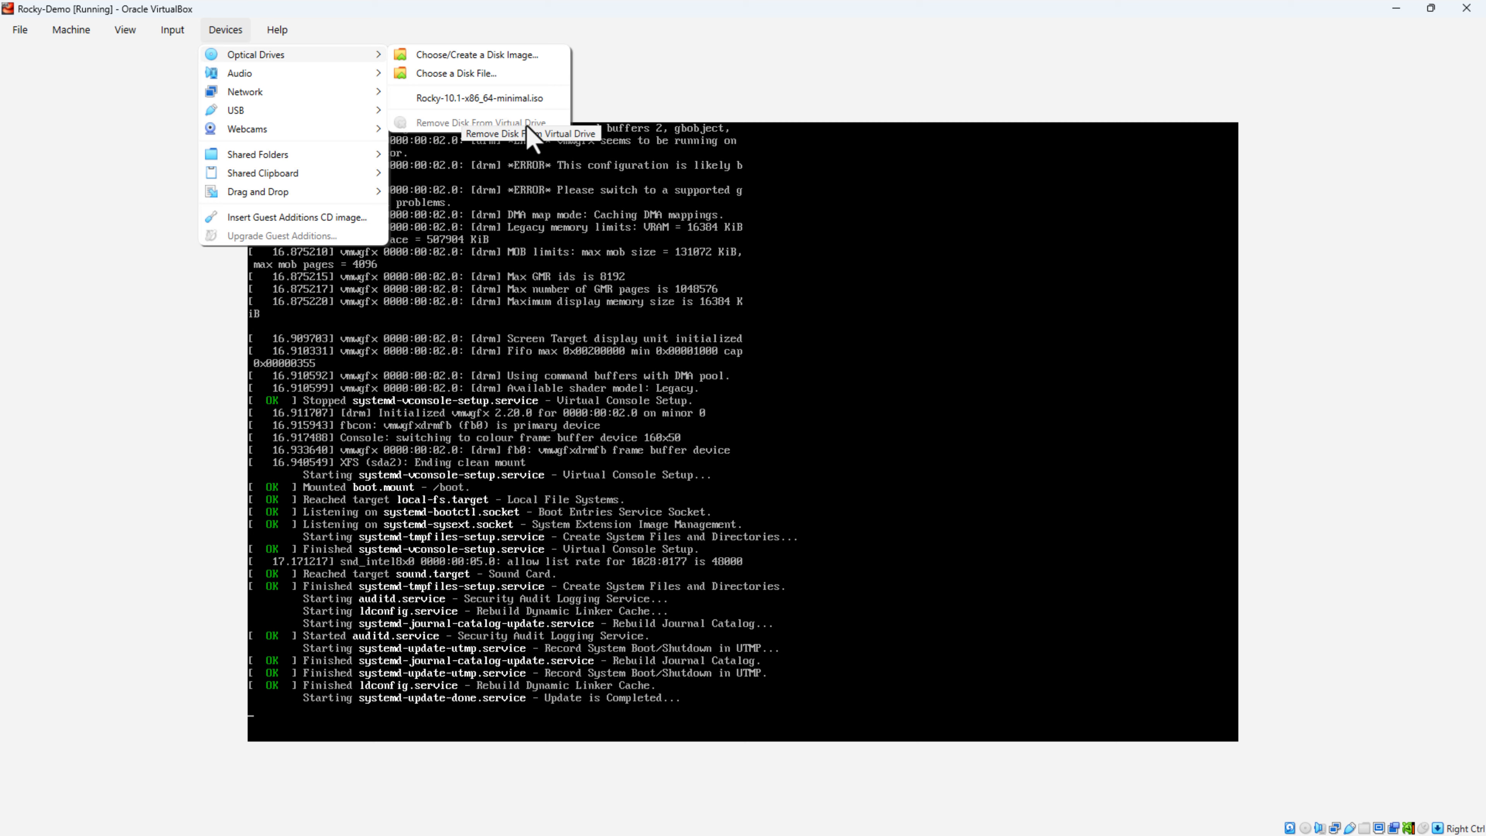
pyautogui.press('Escape')
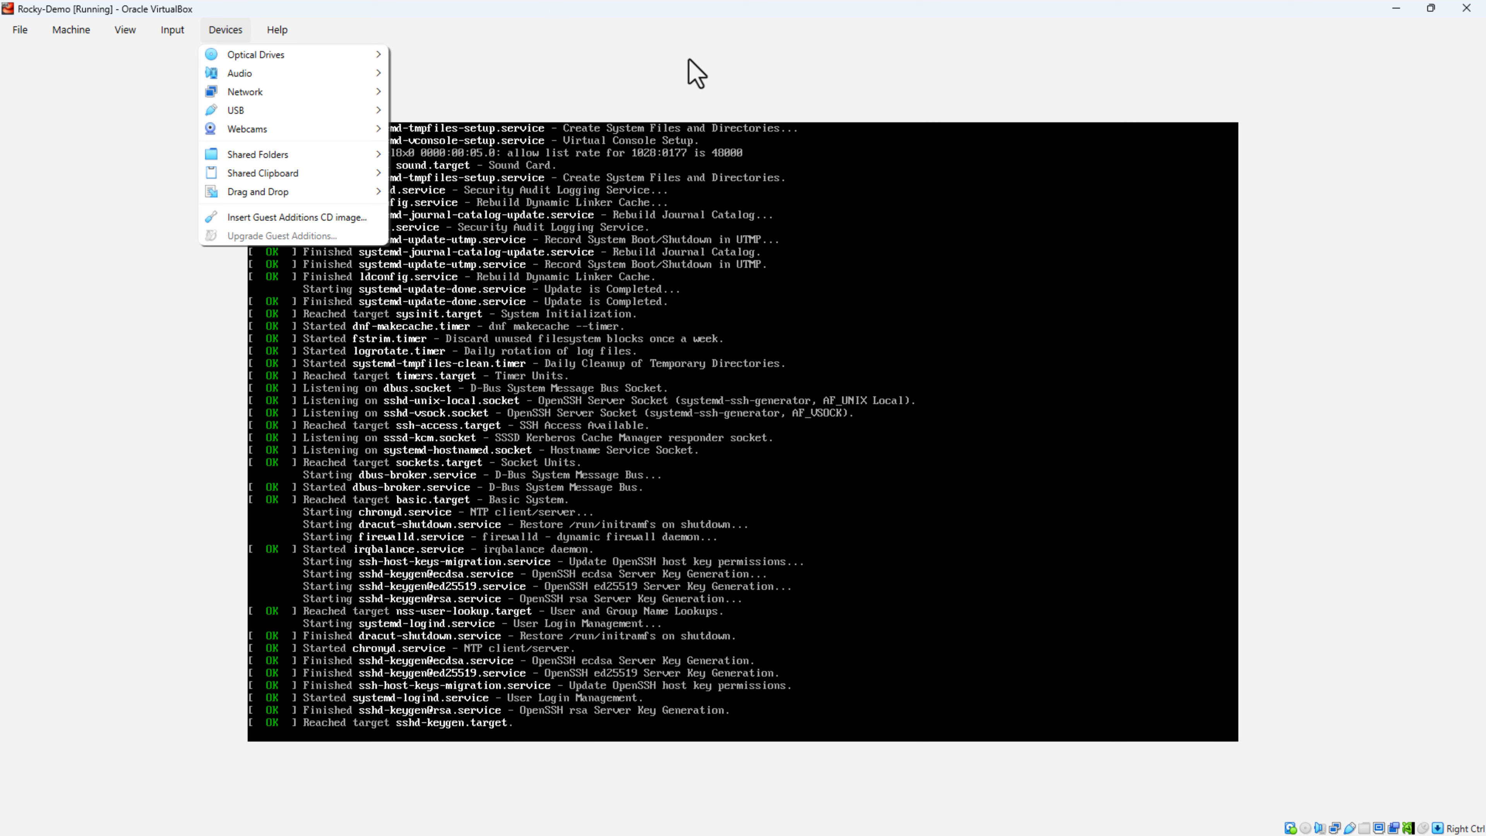
pyautogui.press('Escape')
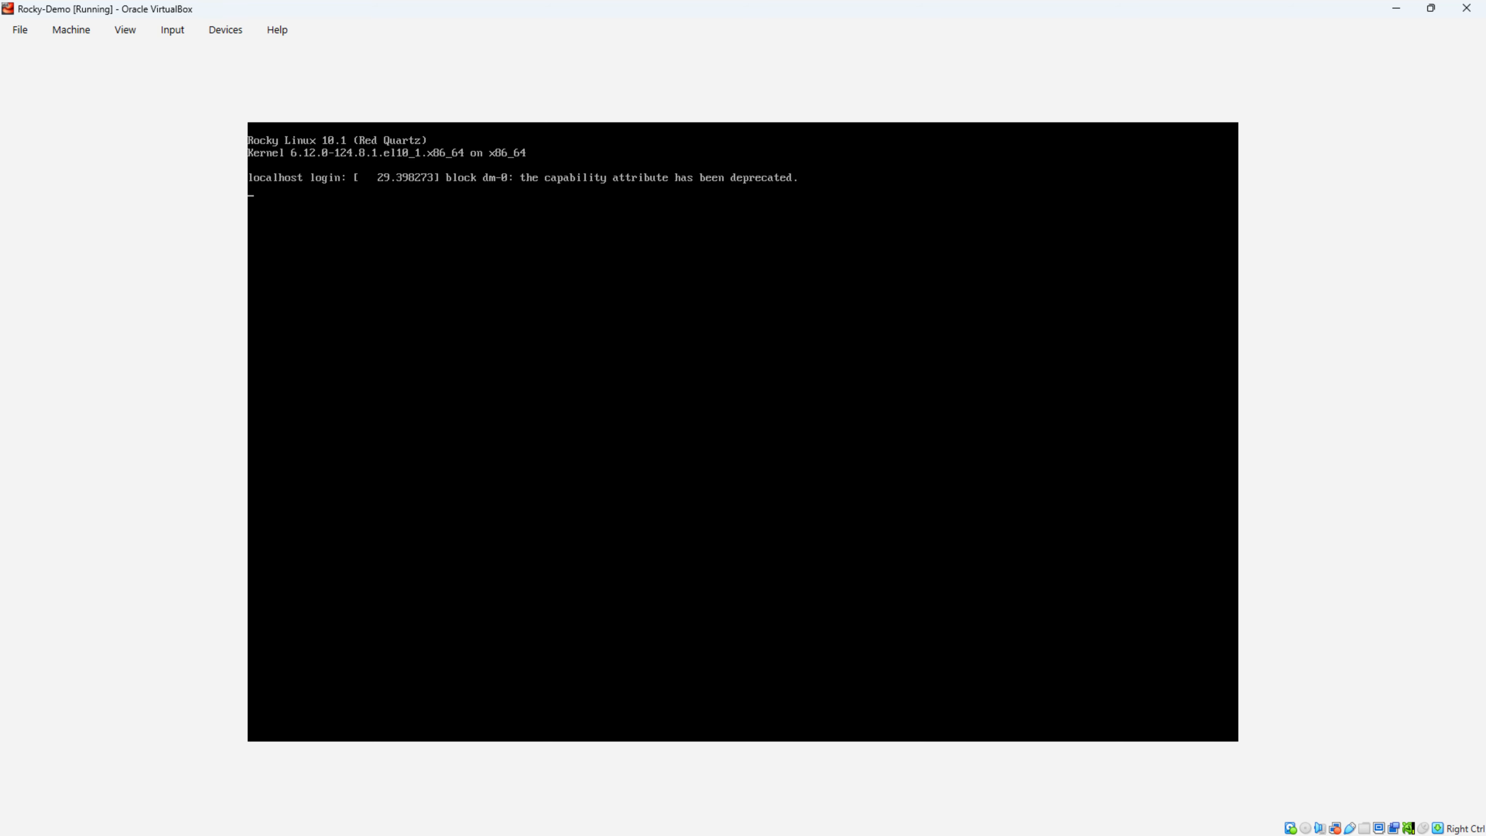
# Step: Log in as root at the console and enter 'sudo dnf update -y' at the prompt
pyautogui.press('Return')
pyautogui.press('Return')
pyautogui.write('root')
pyautogui.press('Return')
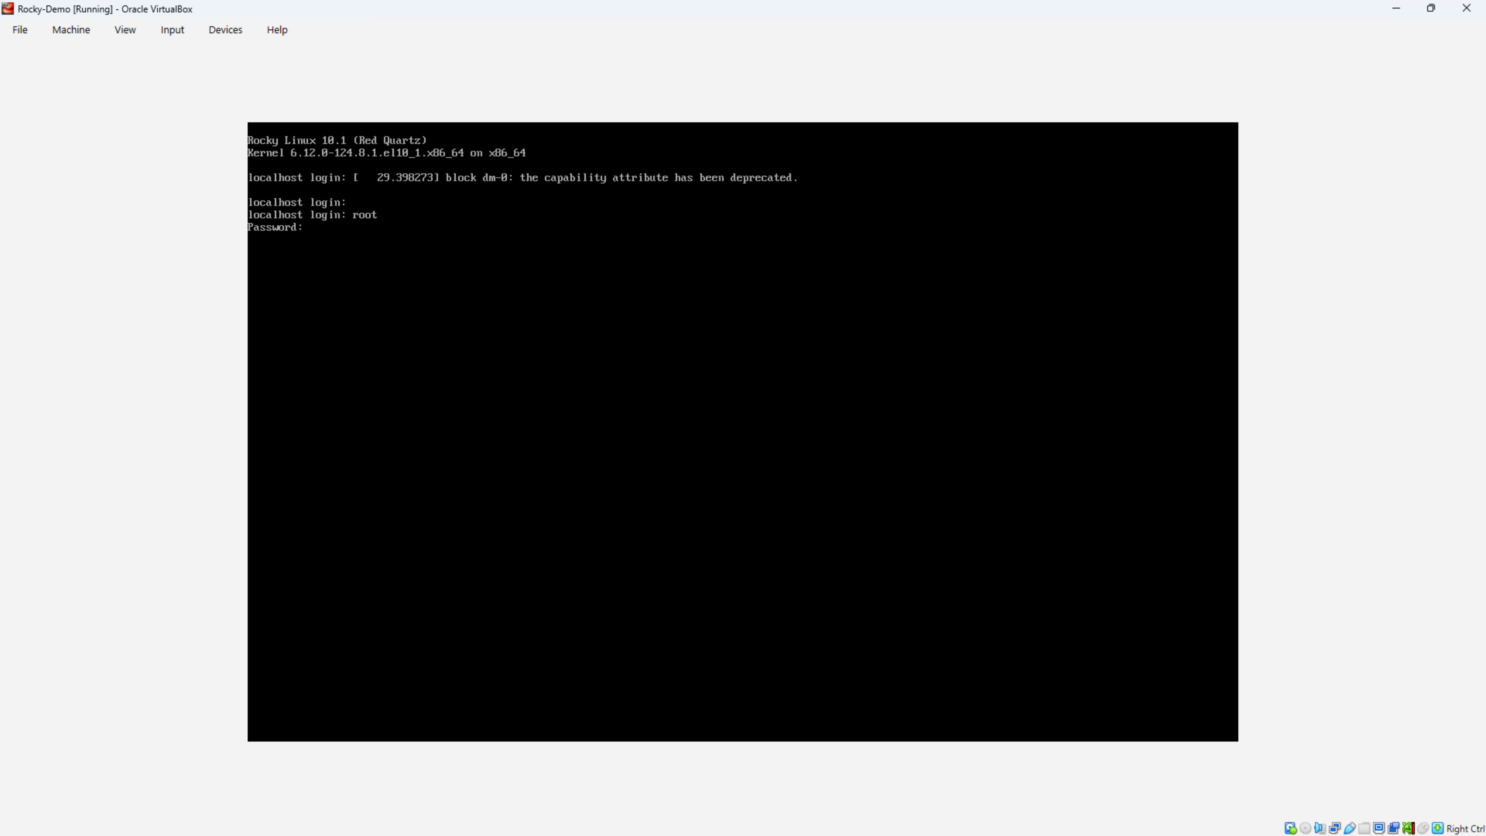
pyautogui.press('Return')
pyautogui.press('Return')
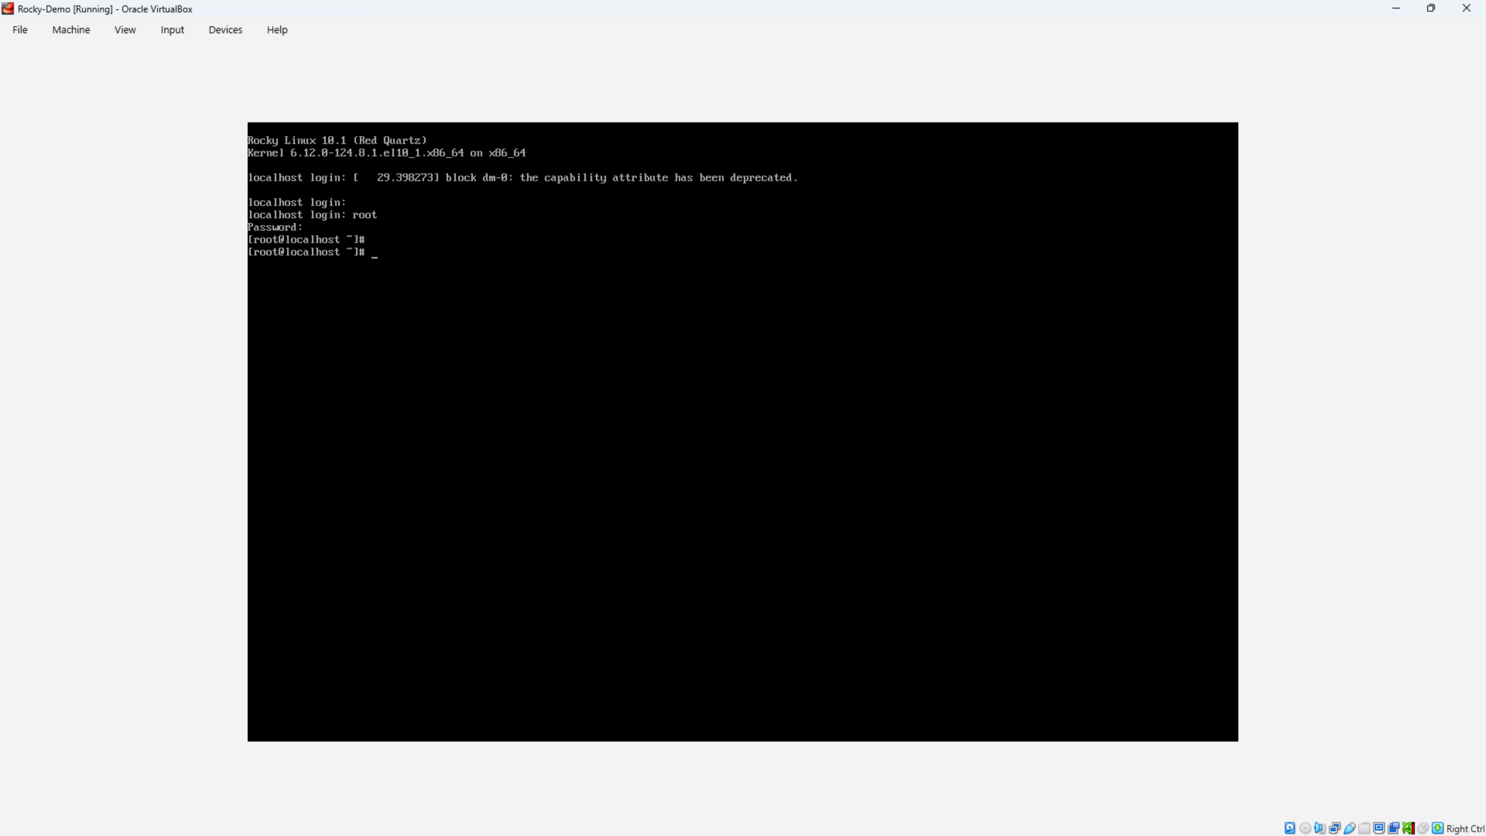
pyautogui.press('Return')
pyautogui.press('Return')
pyautogui.press('Return')
pyautogui.press('Return')
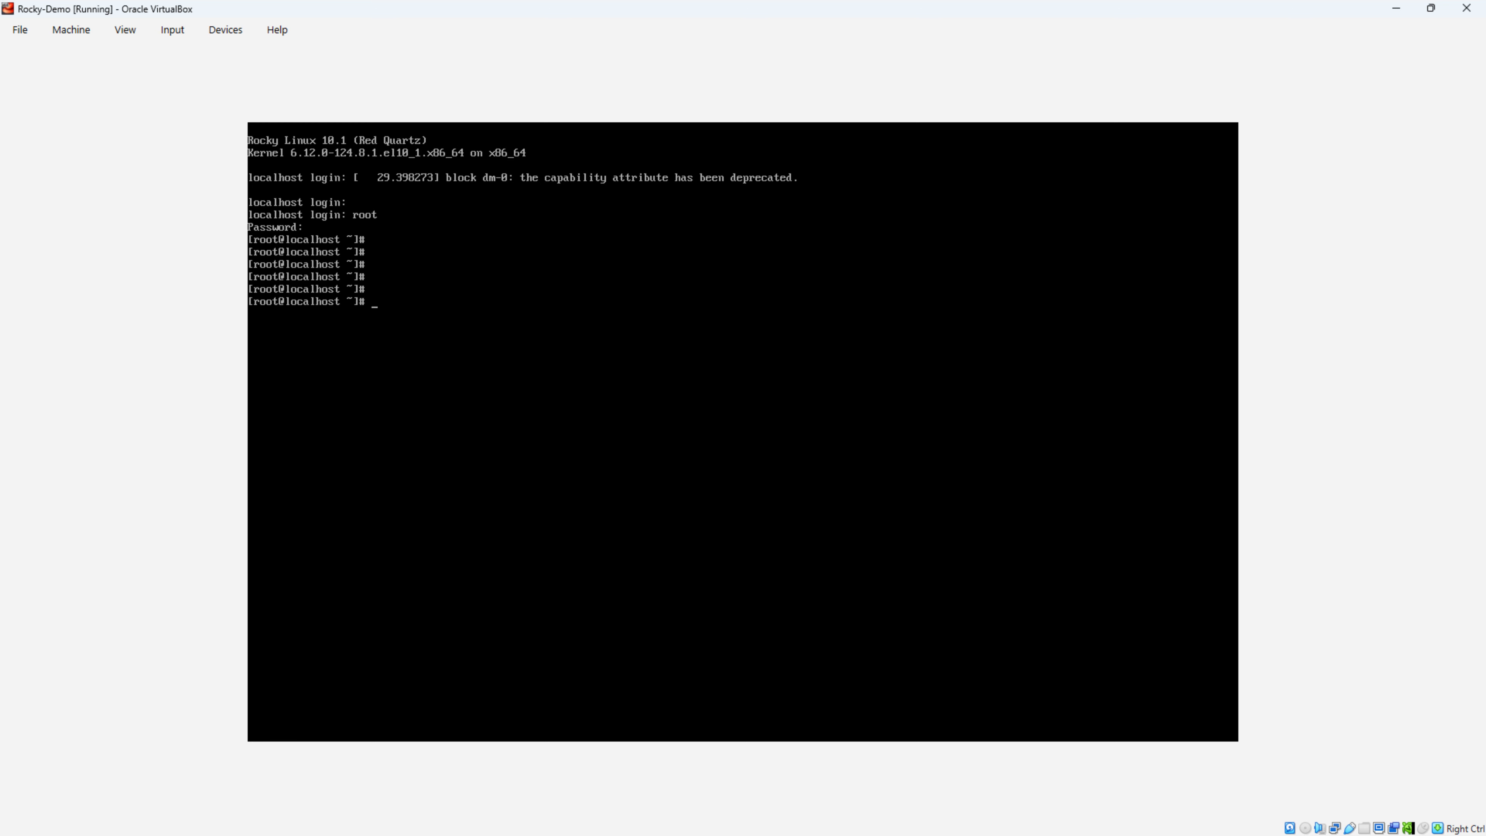
pyautogui.write('sudo dnf update -y')
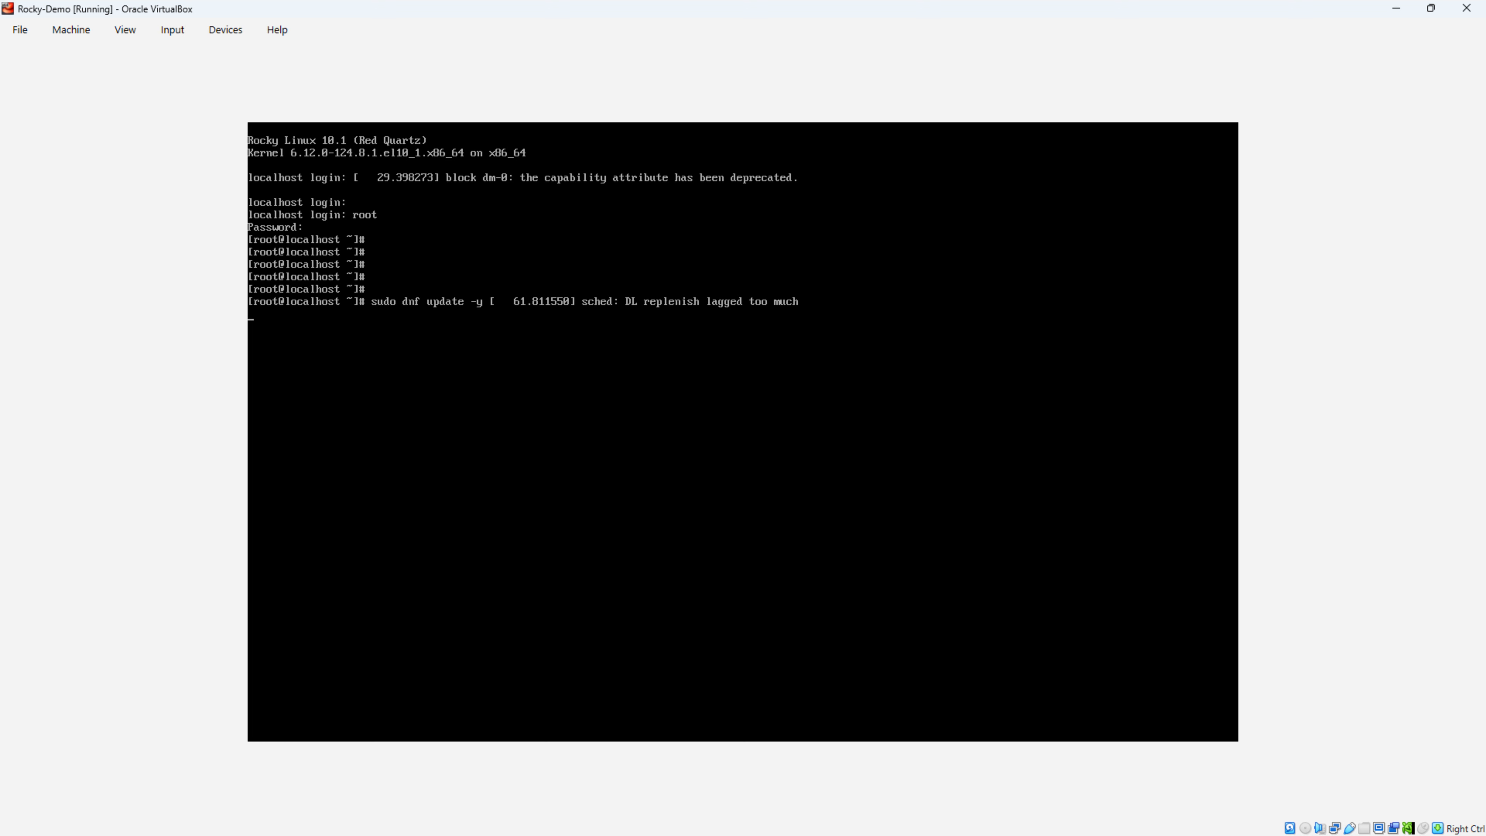
# Step: Cancel the pending update, clear the screen, and run sudo dnf groupinstall -y "Server with GUI"
pyautogui.hotkey('ctrl', 'c')
pyautogui.hotkey('ctrl', 'l')
pyautogui.press('Return')
pyautogui.press('Return')
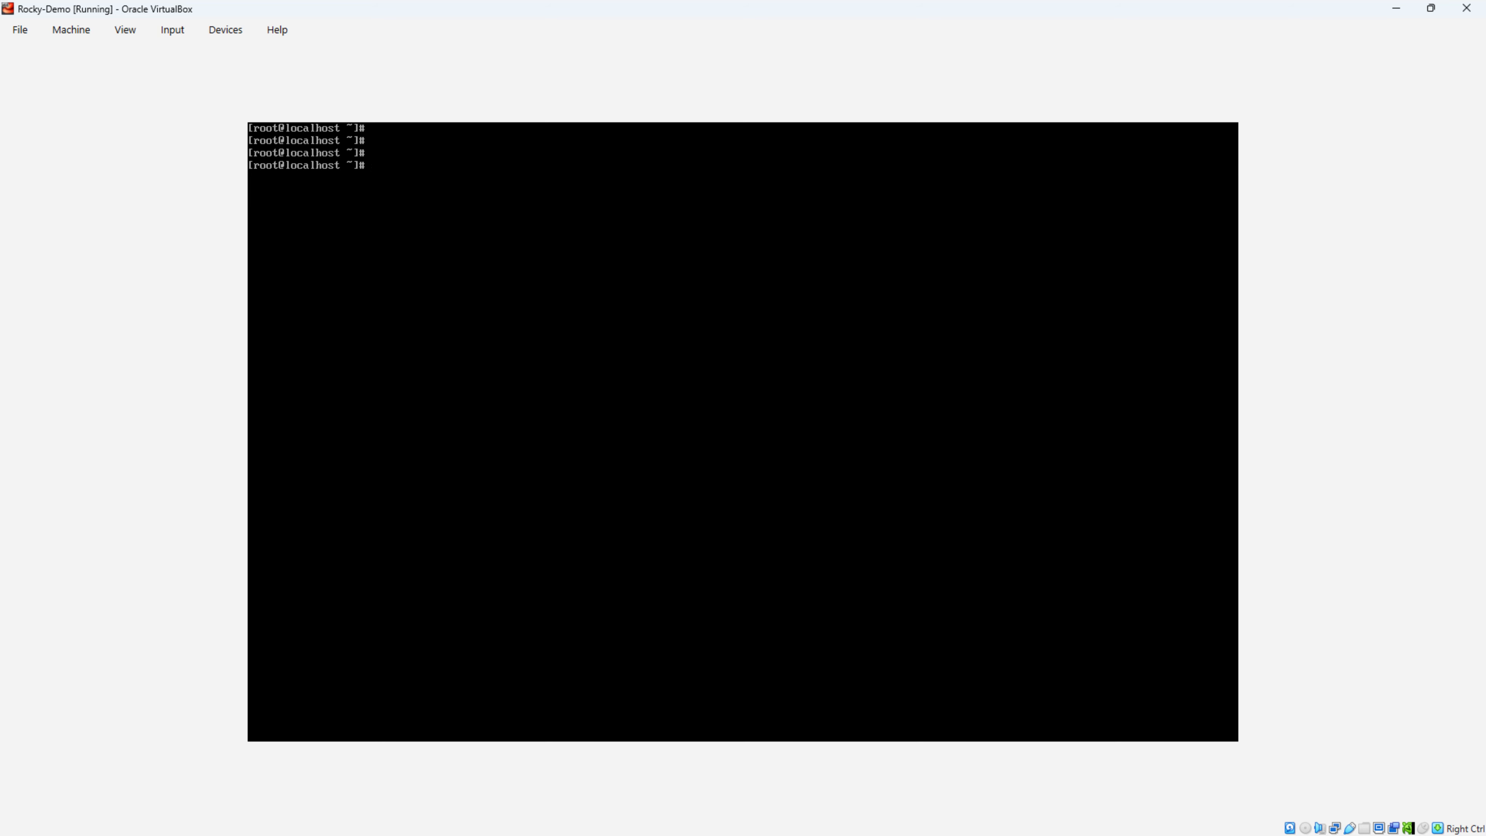
pyautogui.write('sudo dnf groupinstall -y "Server with GUI')
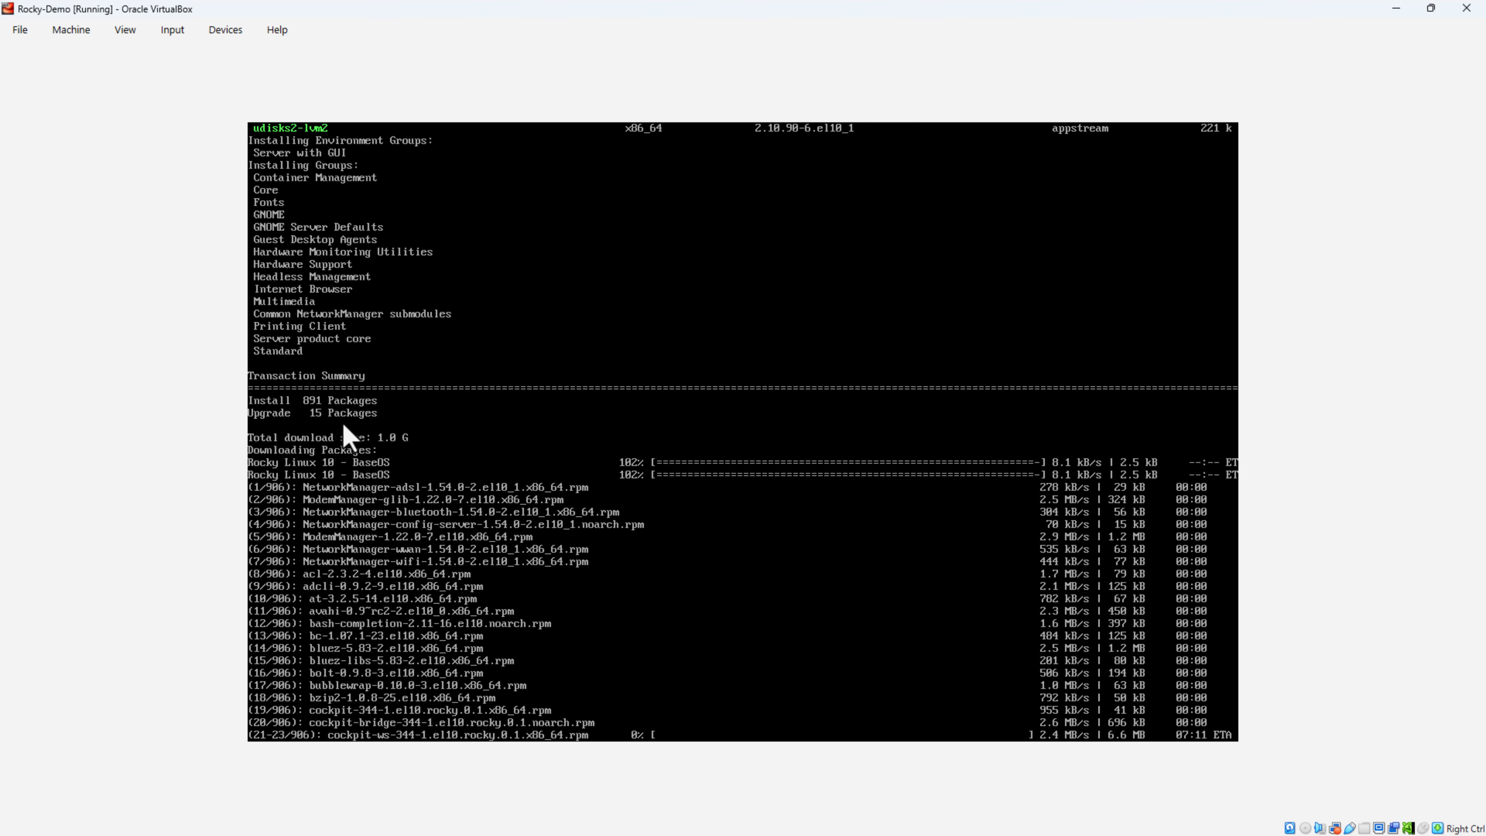
# Step: Let the VM capture mouse and keyboard as the install finishes, then clear the console
pyautogui.click(399, 407)
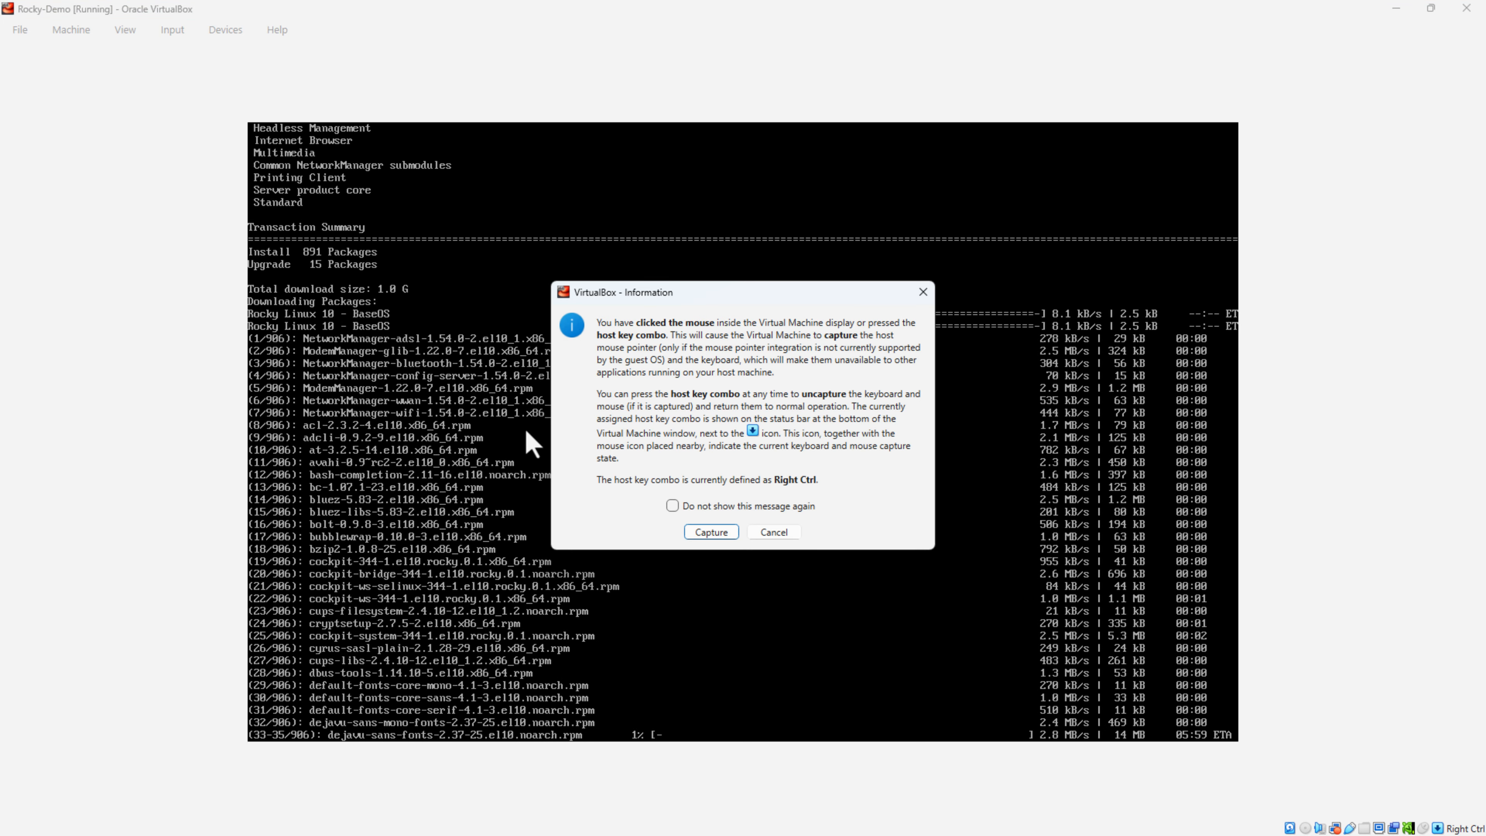
pyautogui.click(775, 534)
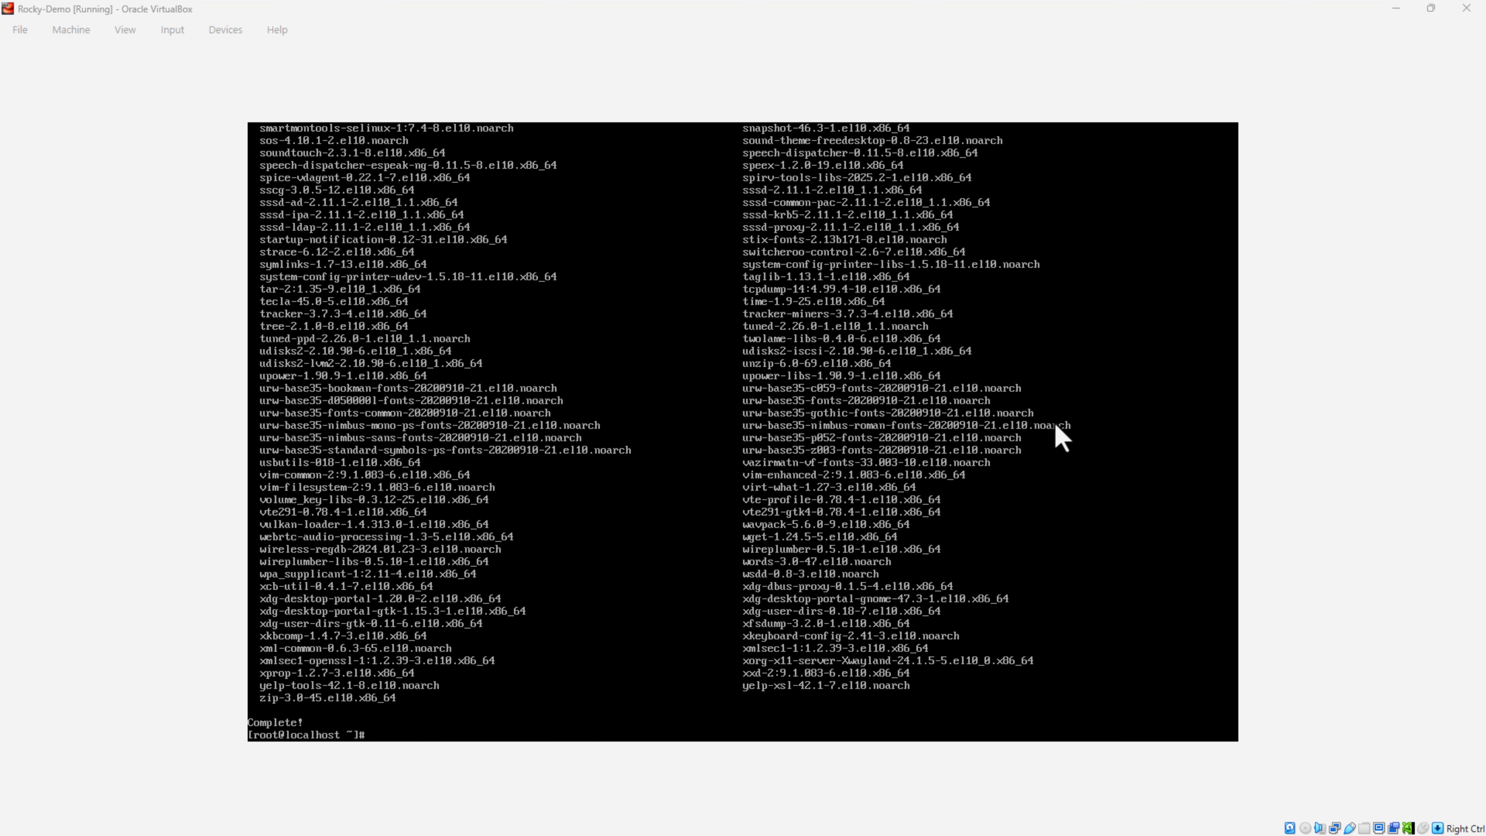
pyautogui.click(1062, 437)
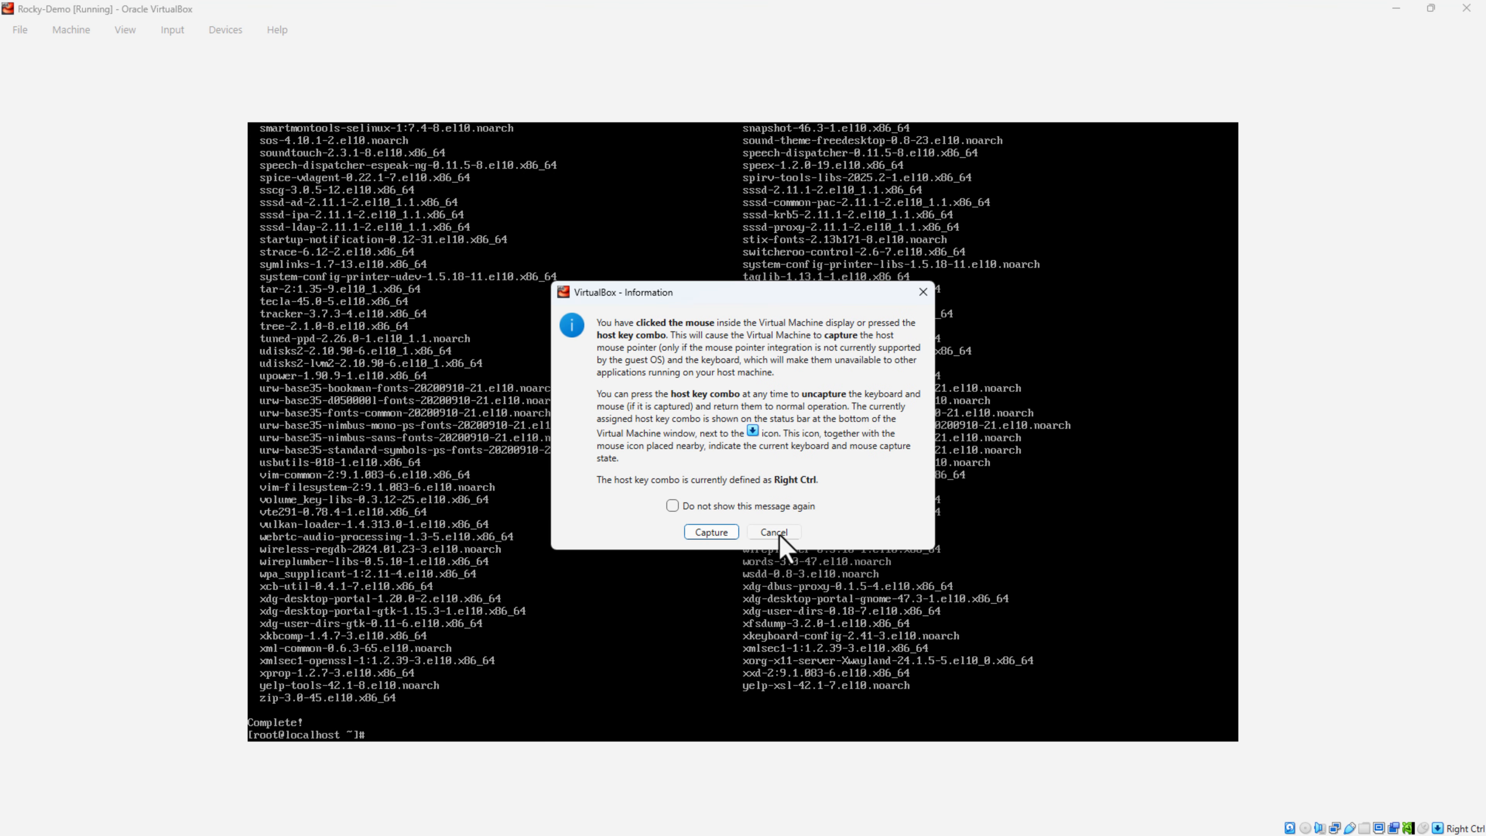
pyautogui.click(780, 534)
pyautogui.click(864, 475)
pyautogui.click(714, 533)
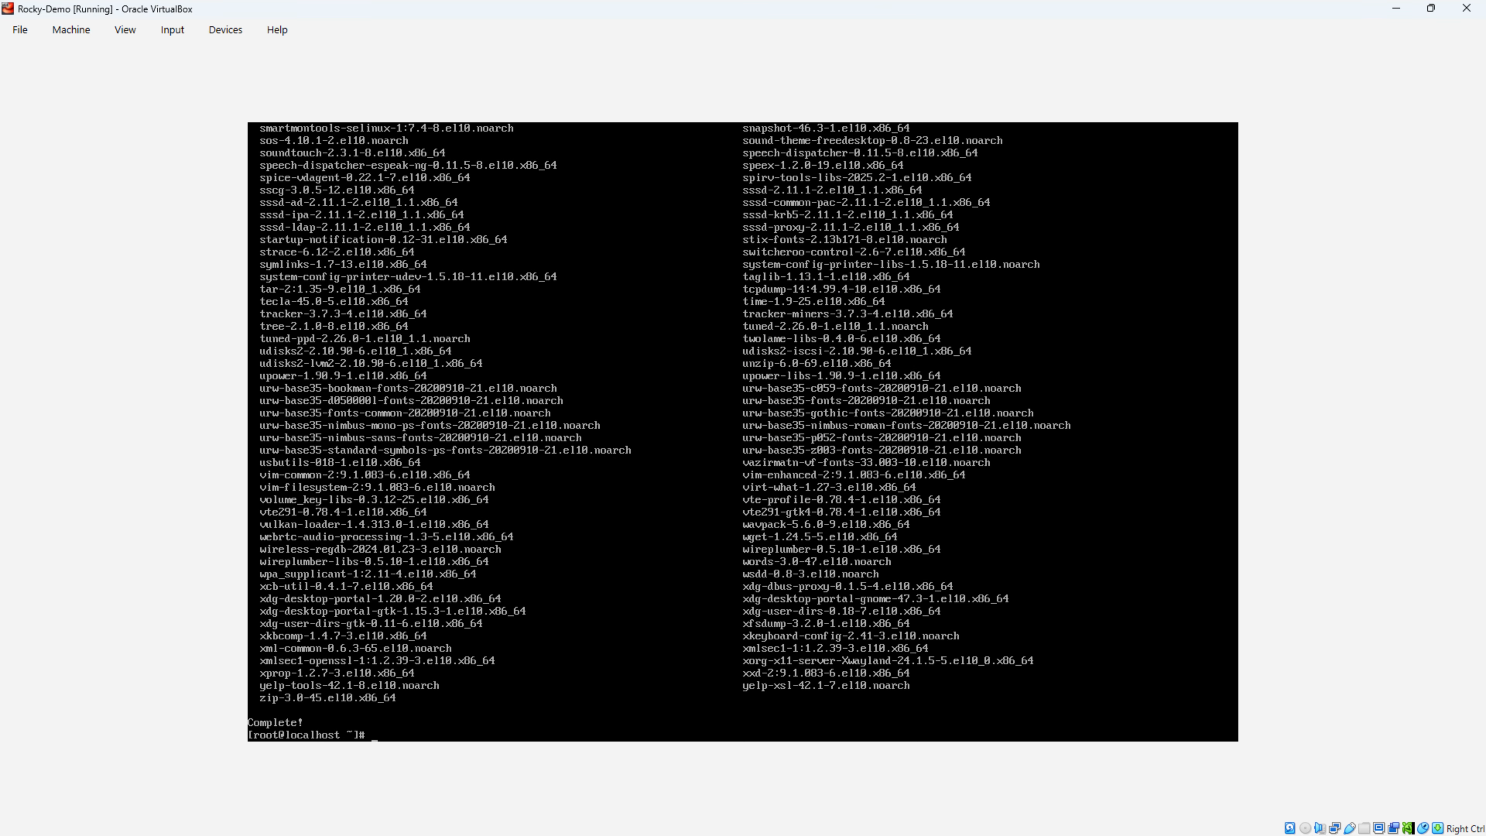
pyautogui.press('Return')
pyautogui.press('Return')
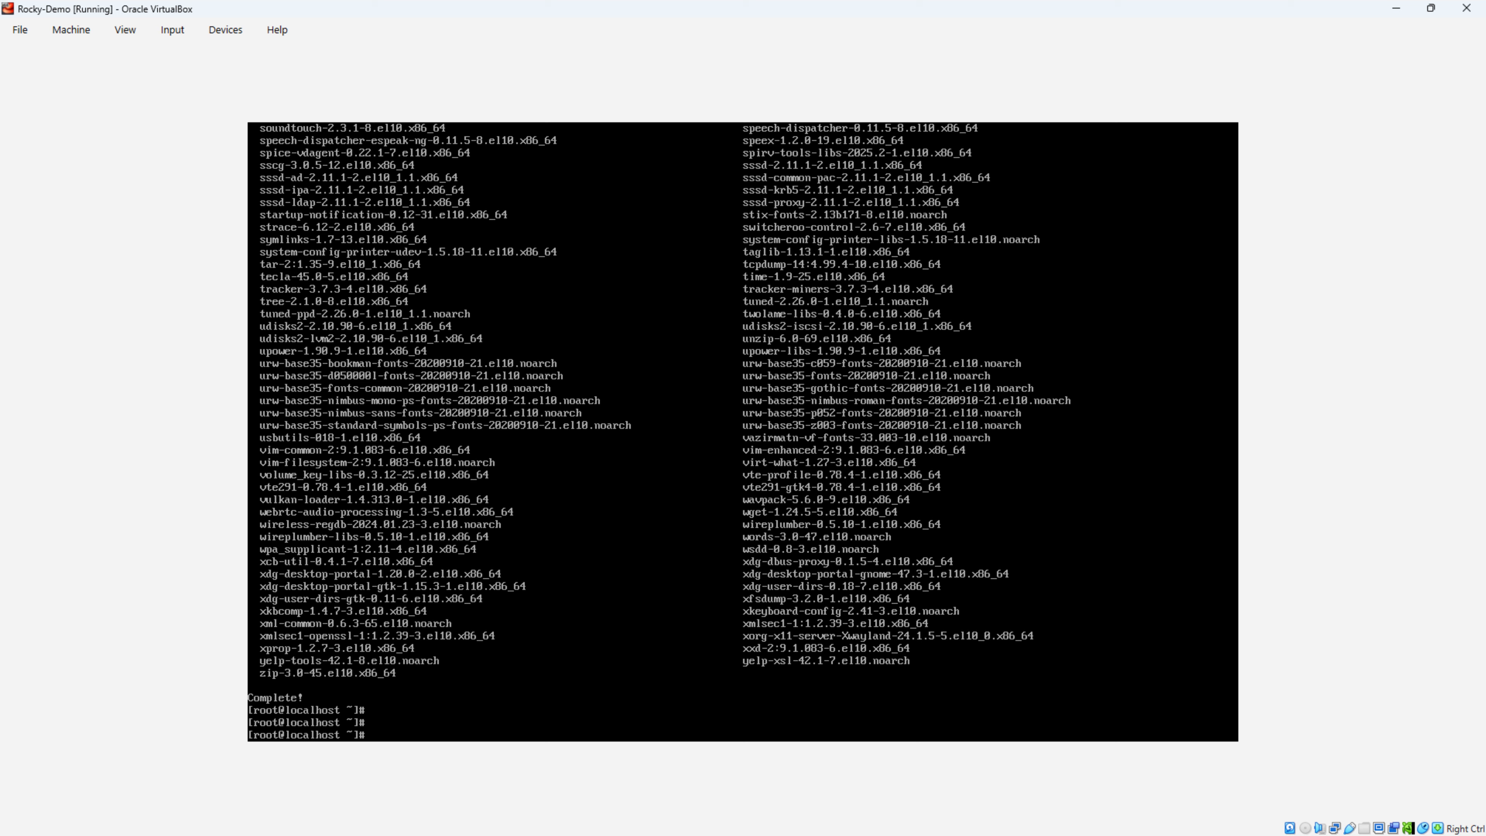
pyautogui.hotkey('ctrl', 'l')
# Step: Set the default boot target with systemctl set-default graphical.target, correcting the 'grphical' typo
pyautogui.press('Return')
pyautogui.press('Return')
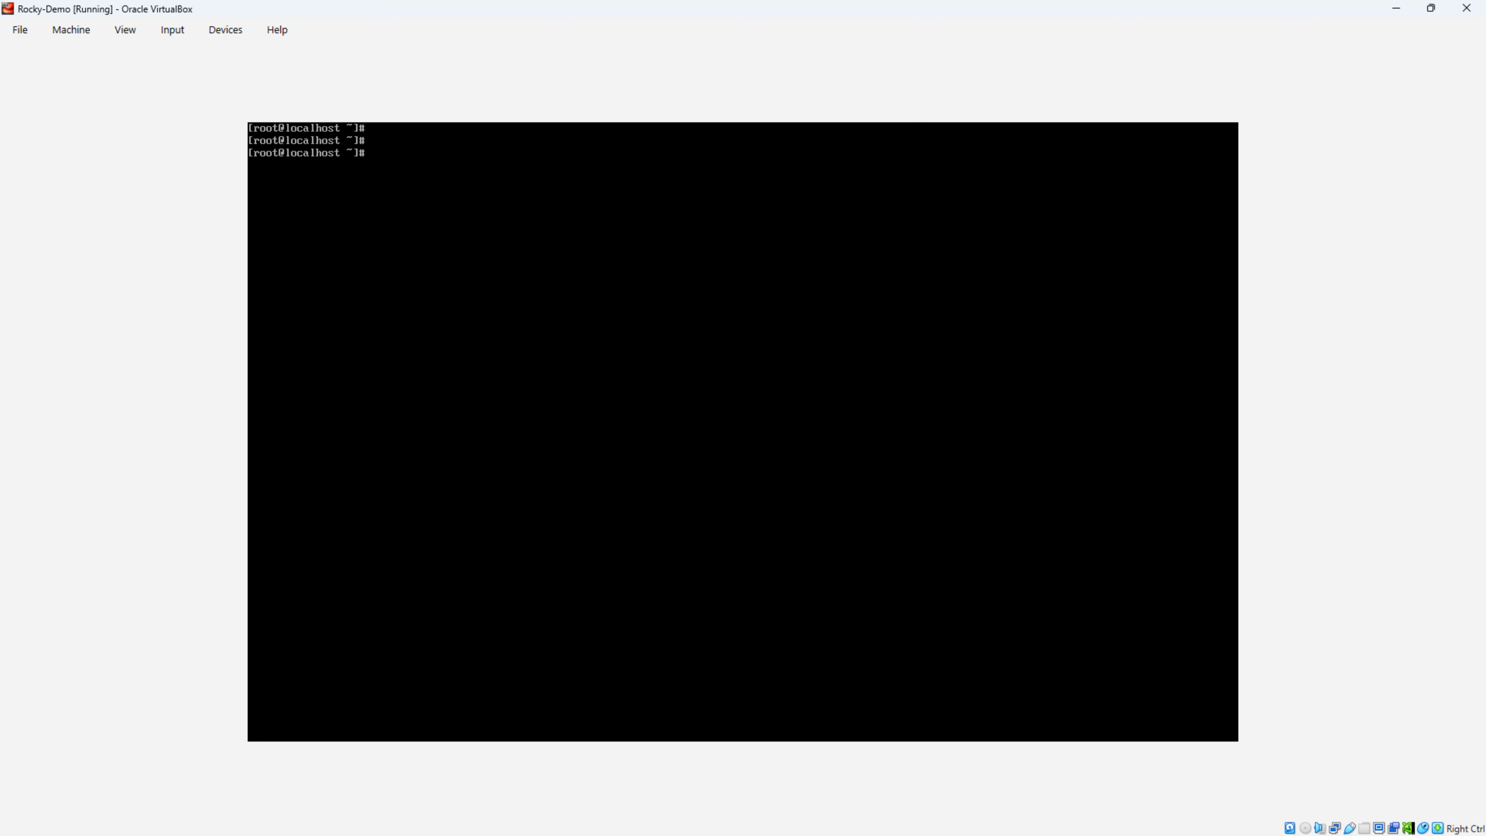
pyautogui.press('Return')
pyautogui.write('systemctl set')
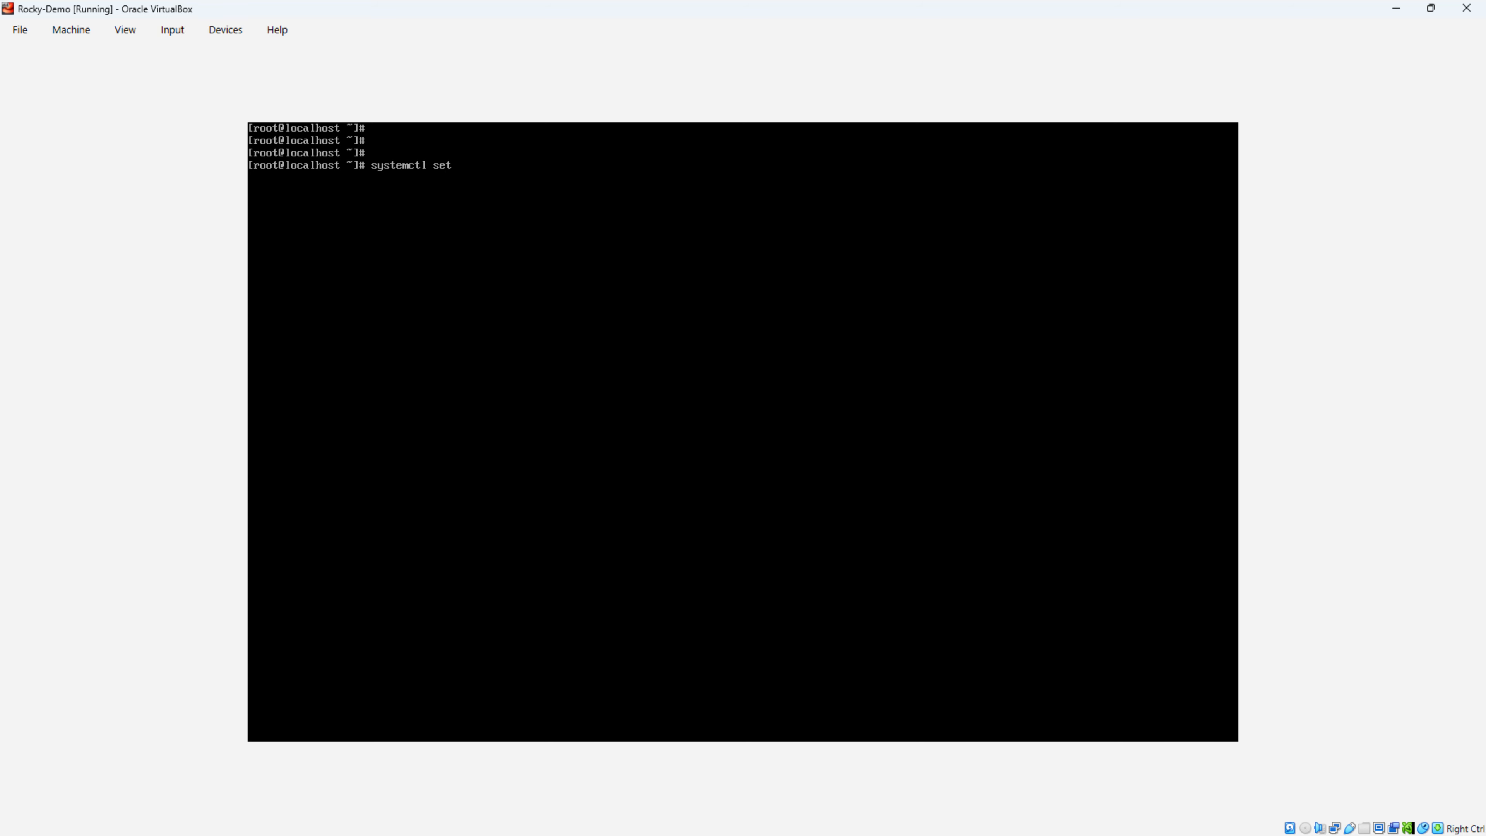
pyautogui.write('-default grphical.target')
pyautogui.press('Return')
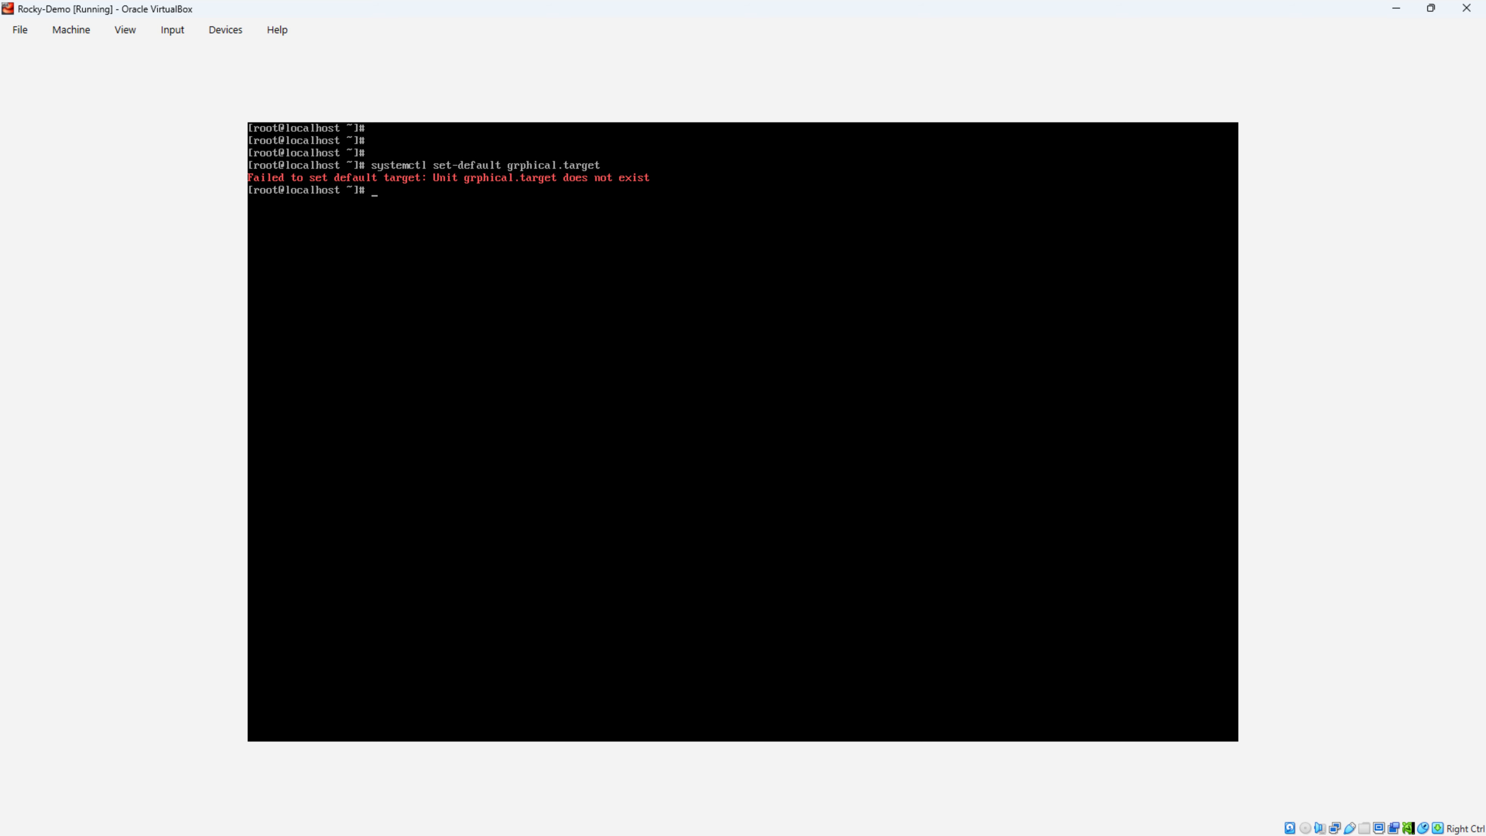
pyautogui.press('Return')
pyautogui.press('Up')
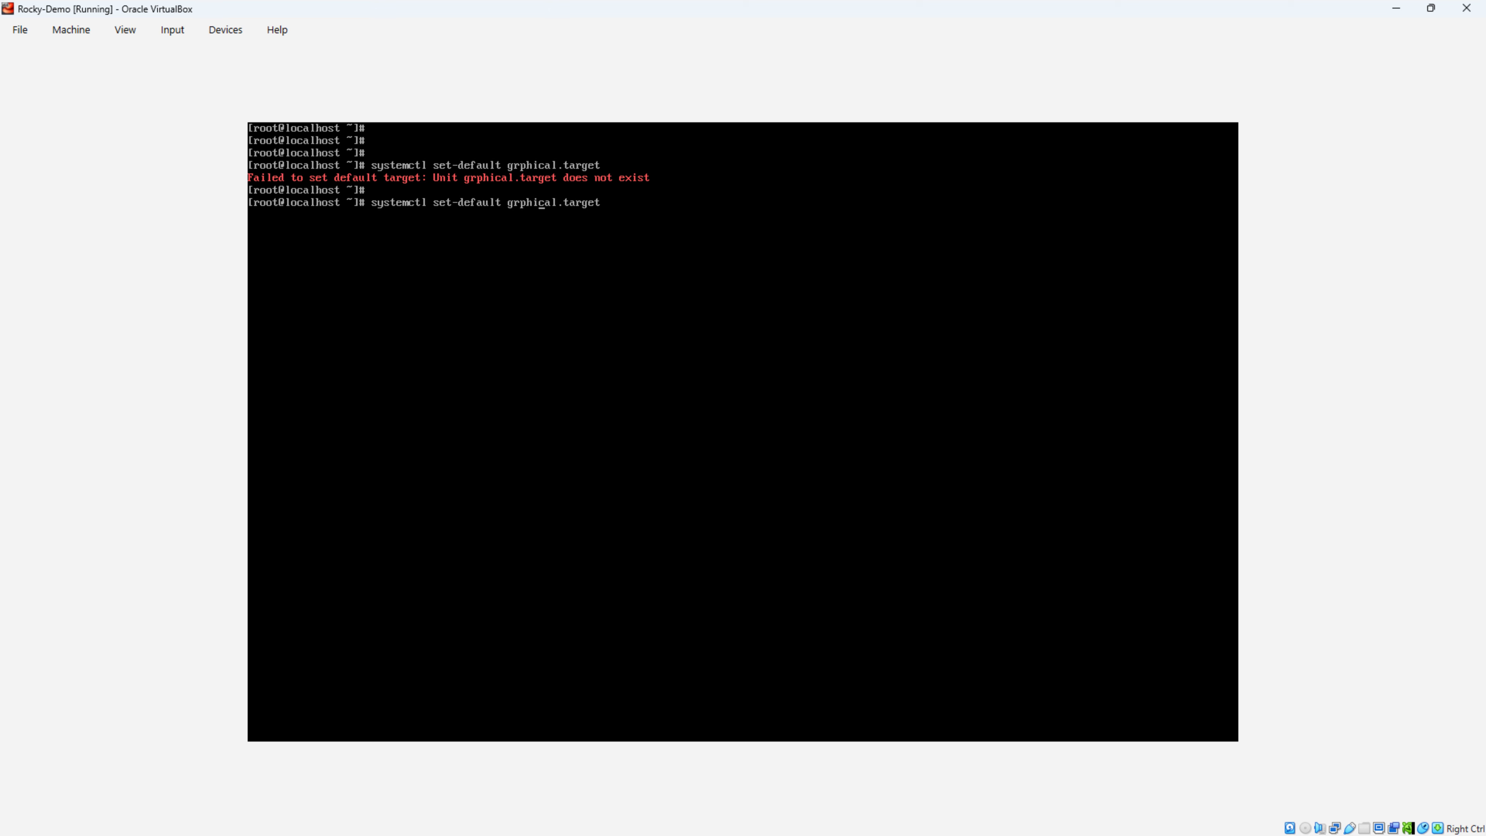
pyautogui.write('a')
pyautogui.press('Return')
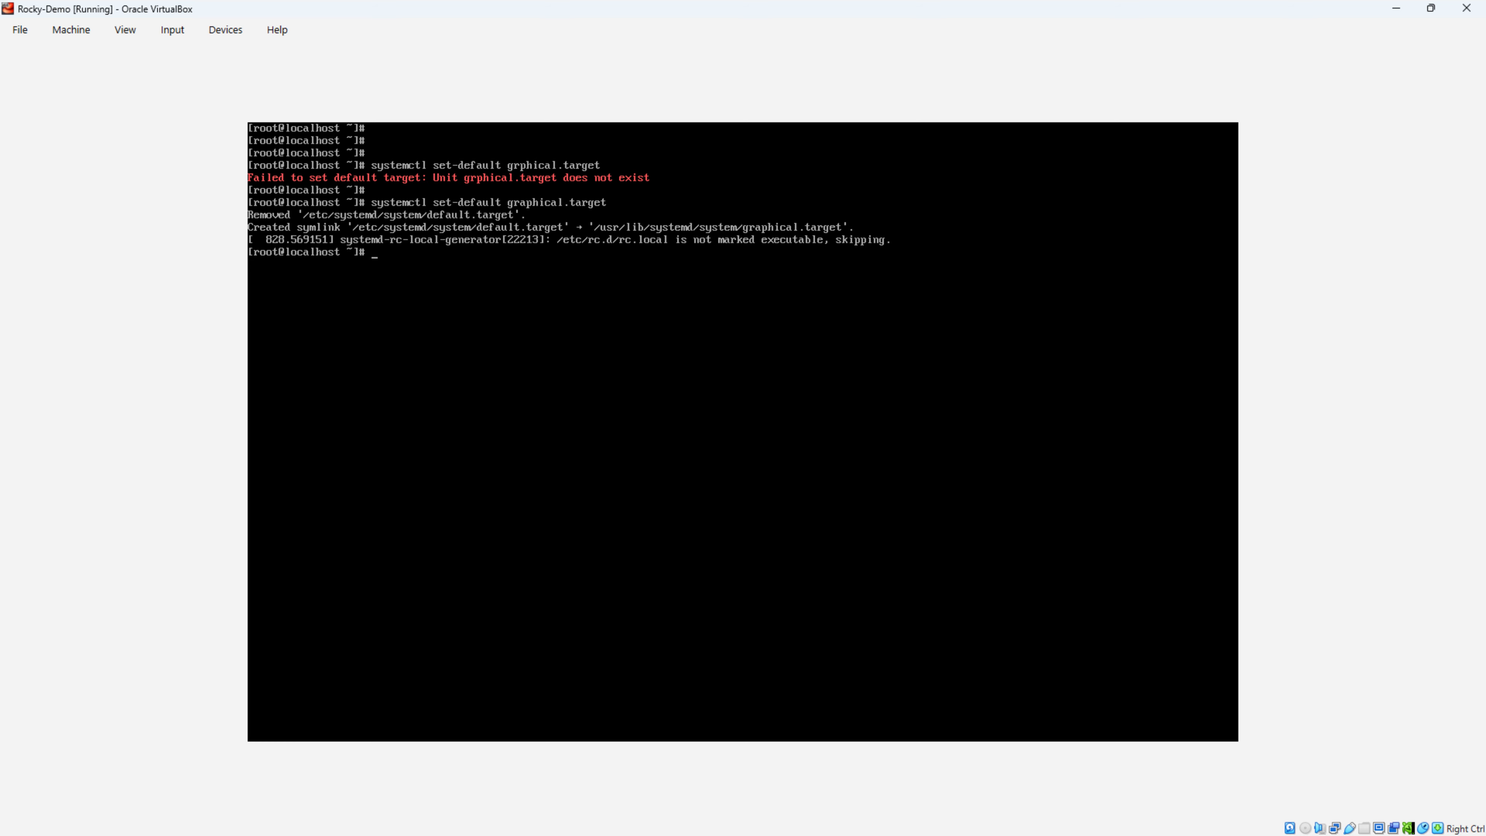
# Step: Restart the VM with the reboot command
pyautogui.press('Return')
pyautogui.press('Return')
pyautogui.press('Return')
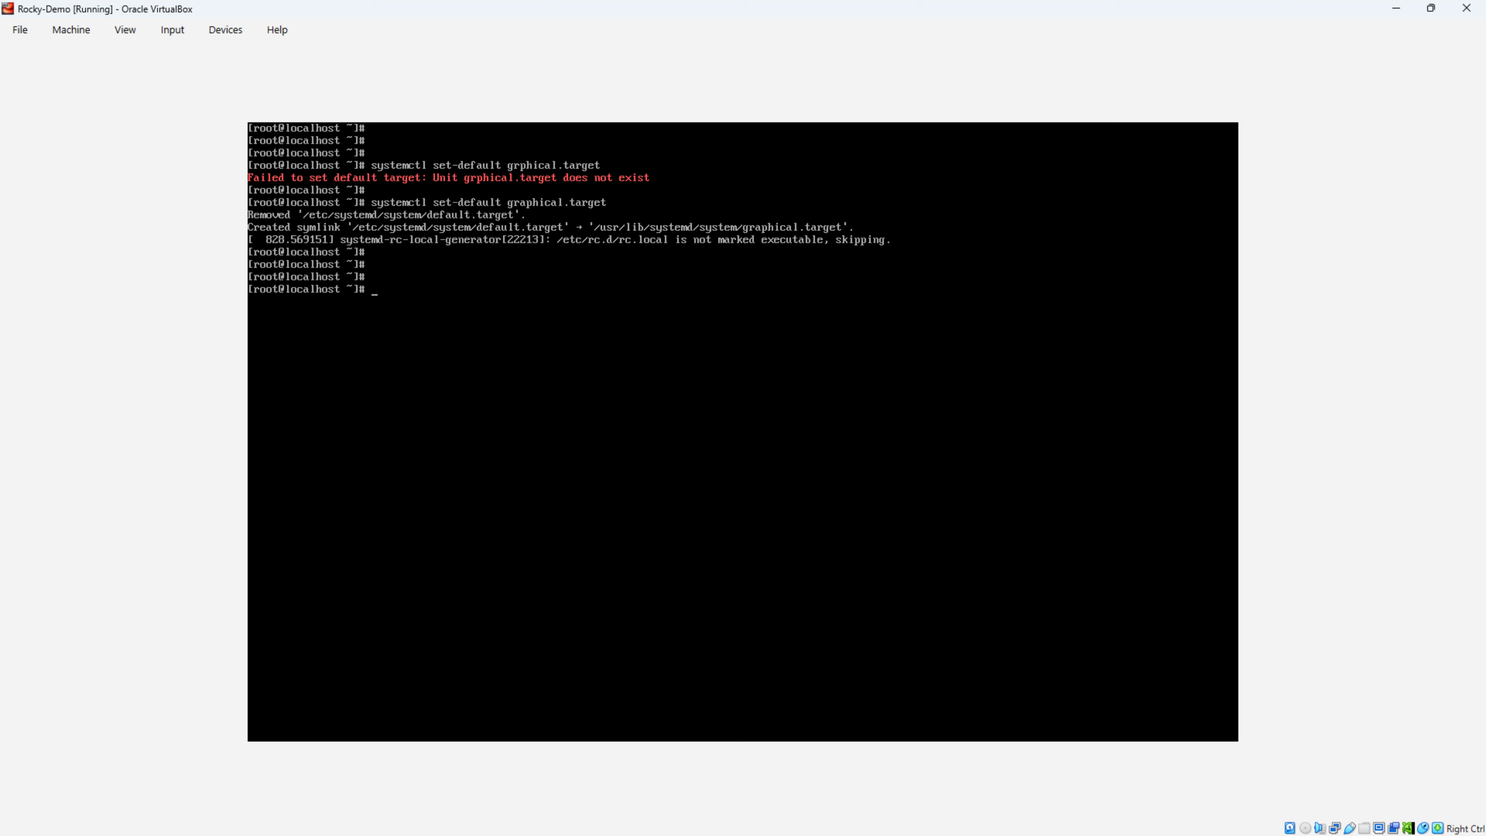
pyautogui.write('reboot')
pyautogui.press('Return')
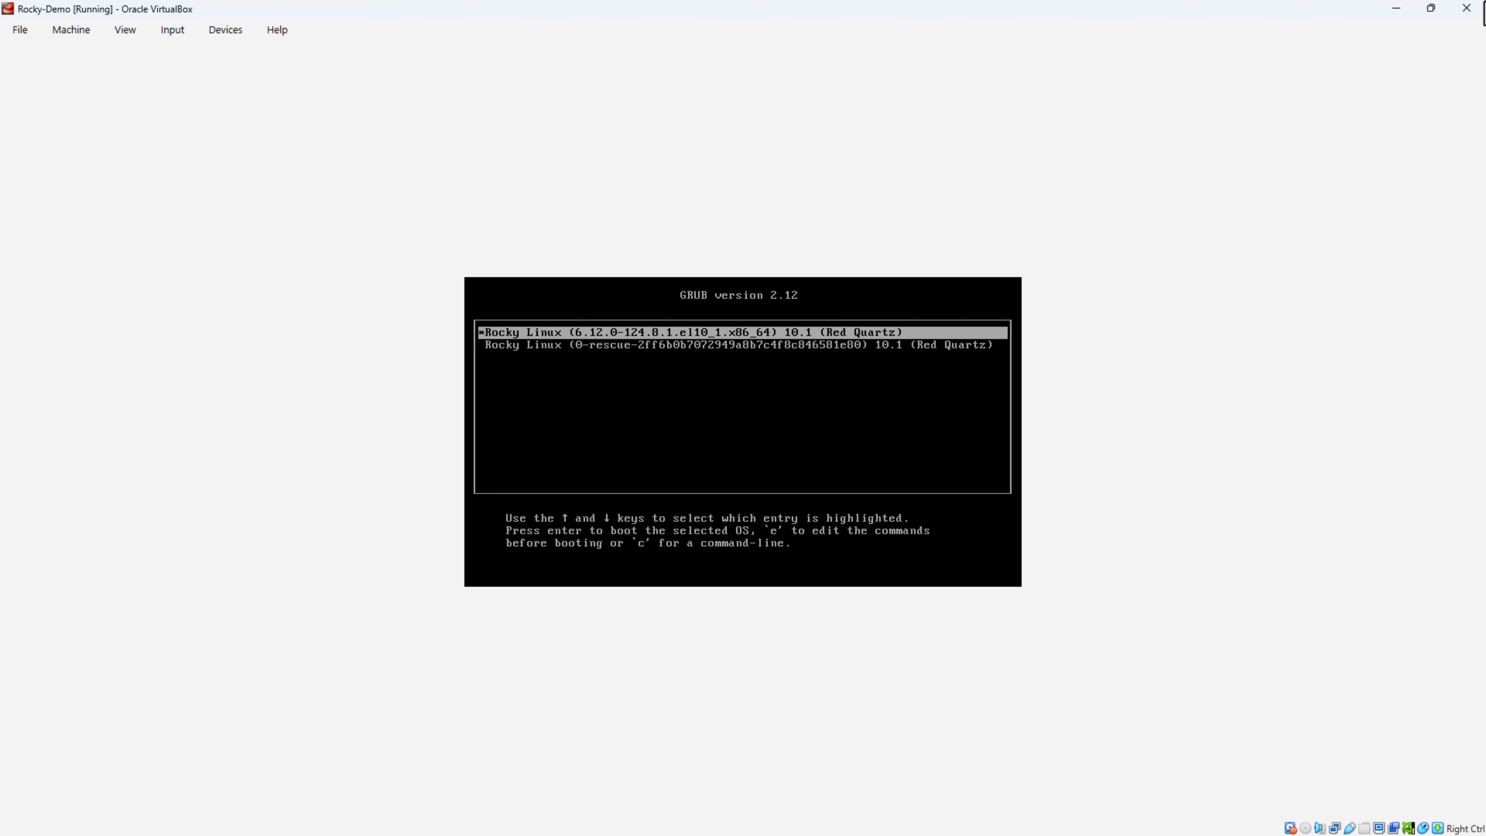
# Step: Boot the default Rocky Linux GRUB entry and select the admin account at the graphical login
pyautogui.press('Return')
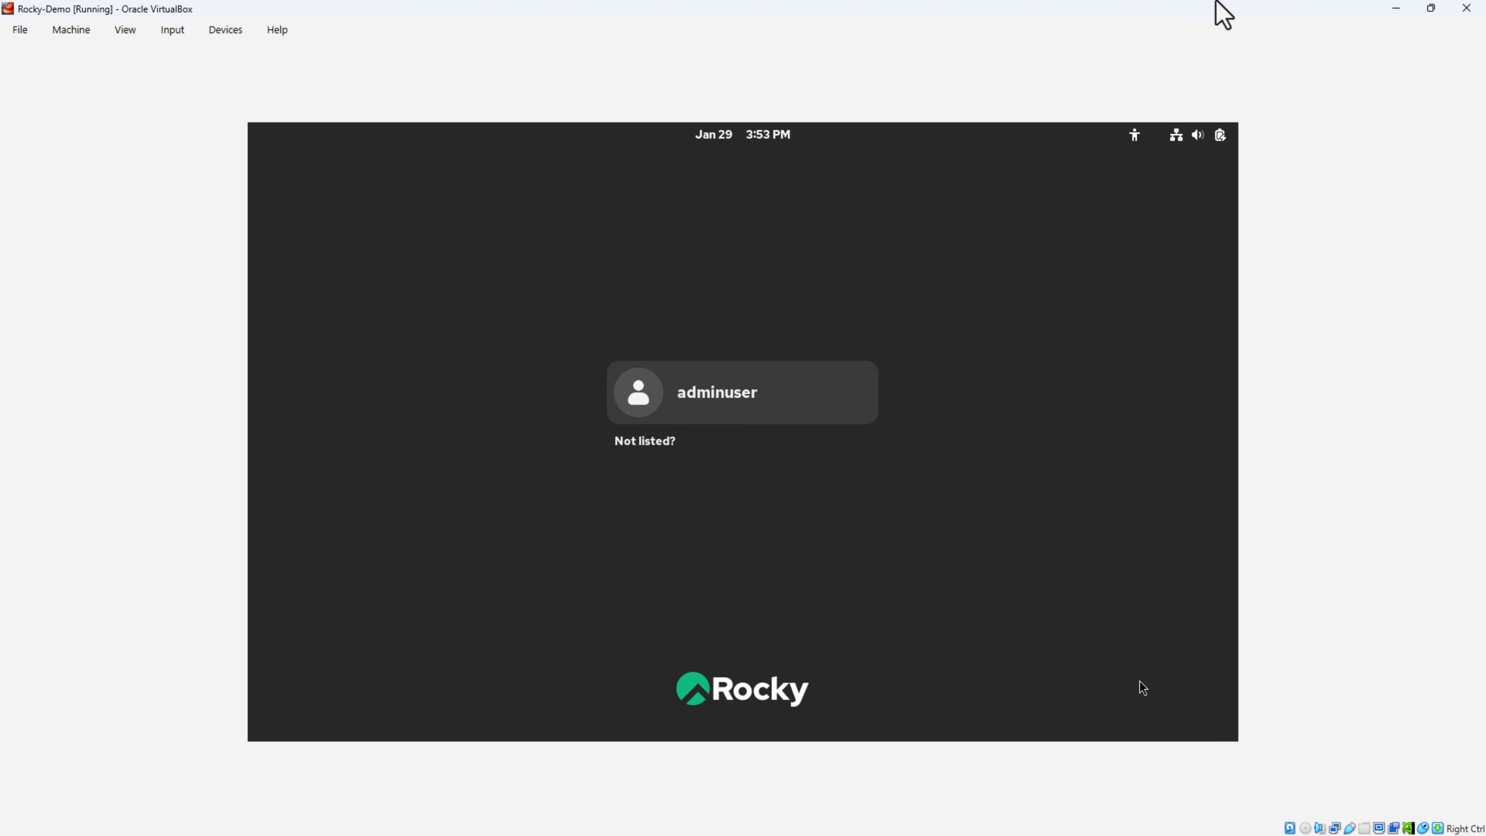
pyautogui.click(1018, 348)
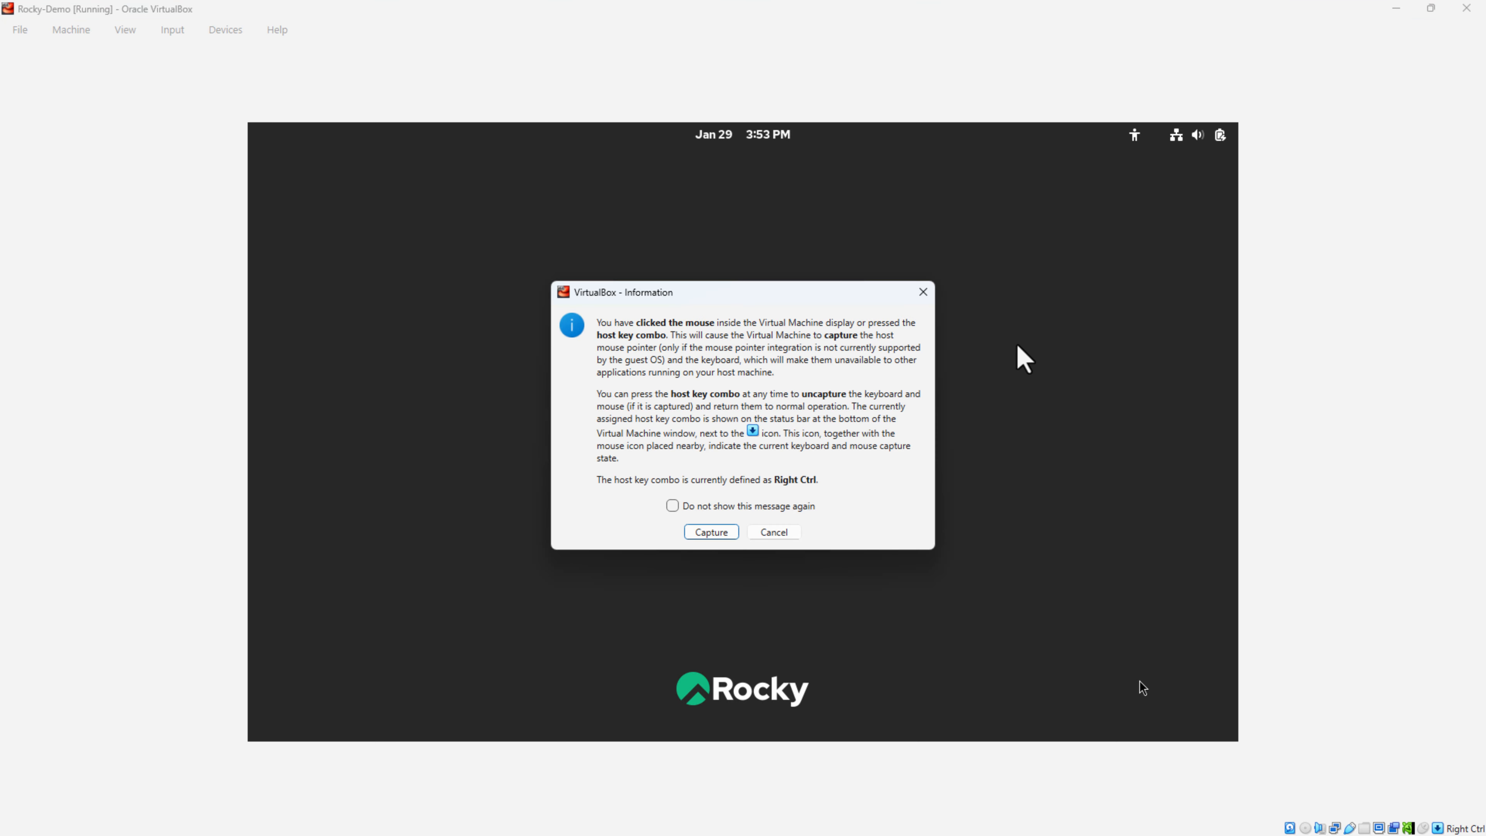
pyautogui.press('Return')
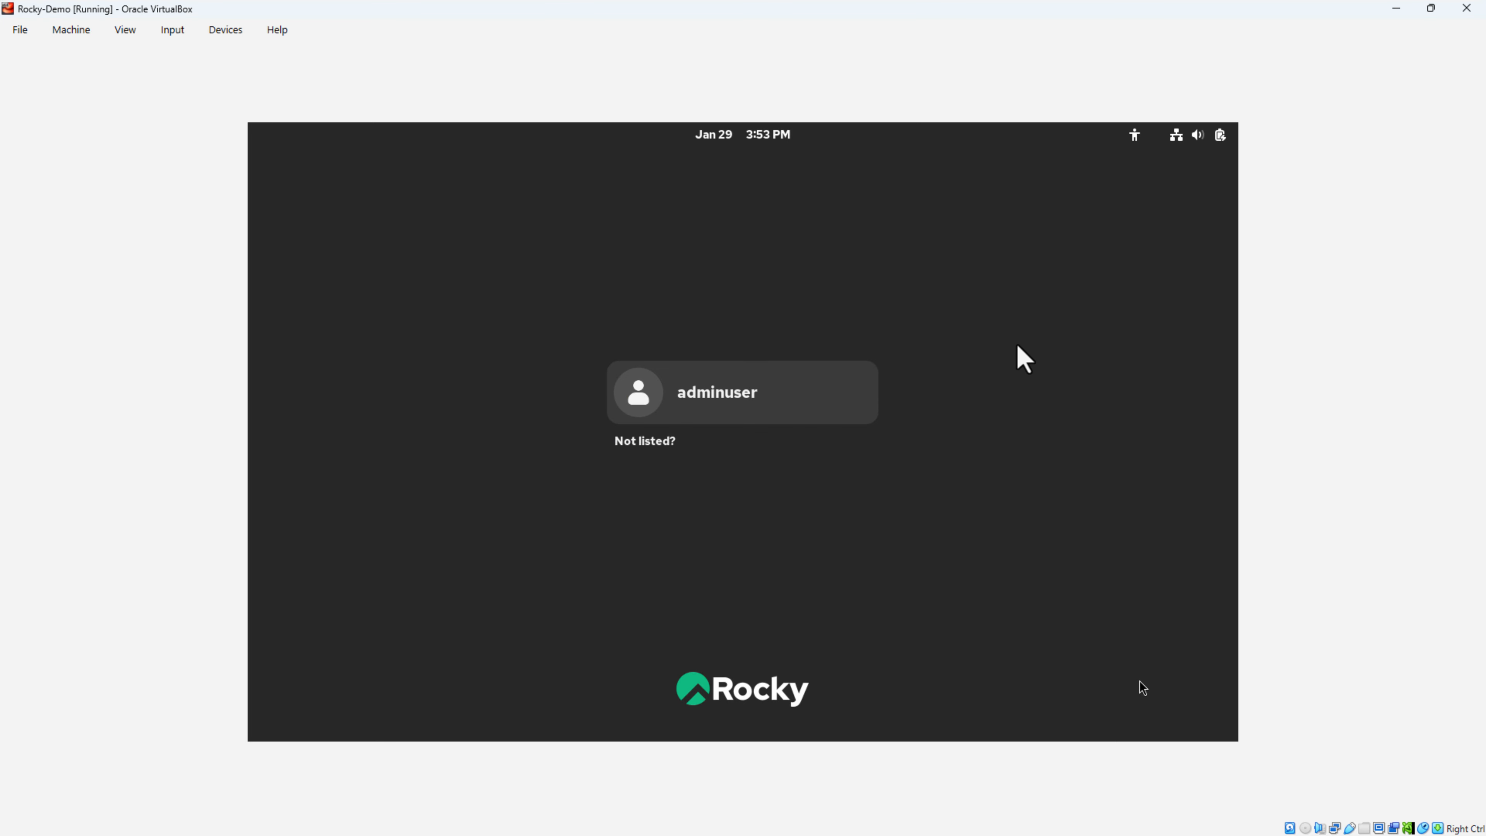
pyautogui.press('Return')
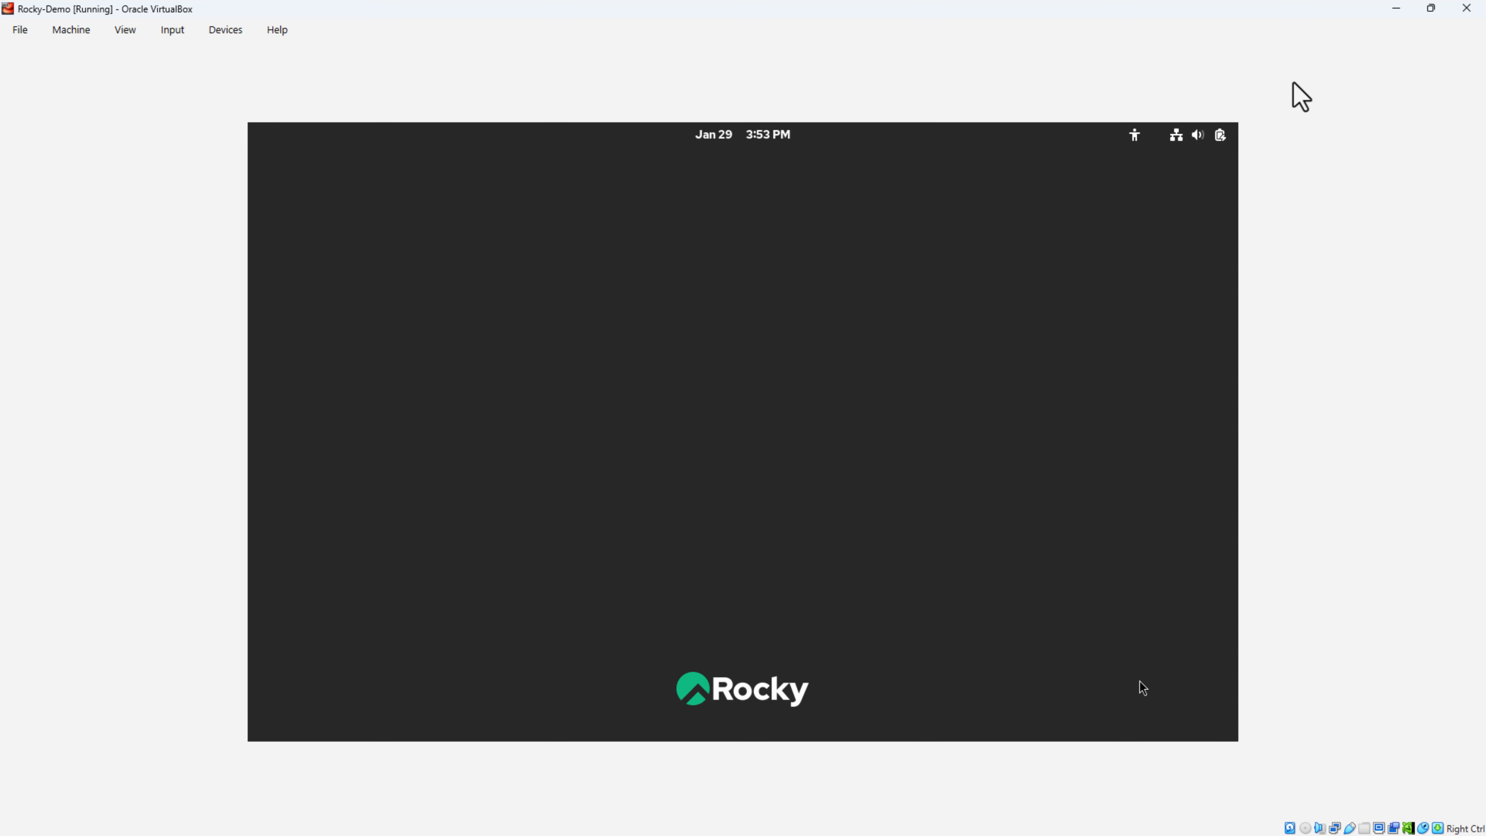
# Step: Log in as the admin user, skip the welcome tour, and launch Terminal by searching 'term'
pyautogui.write('********')
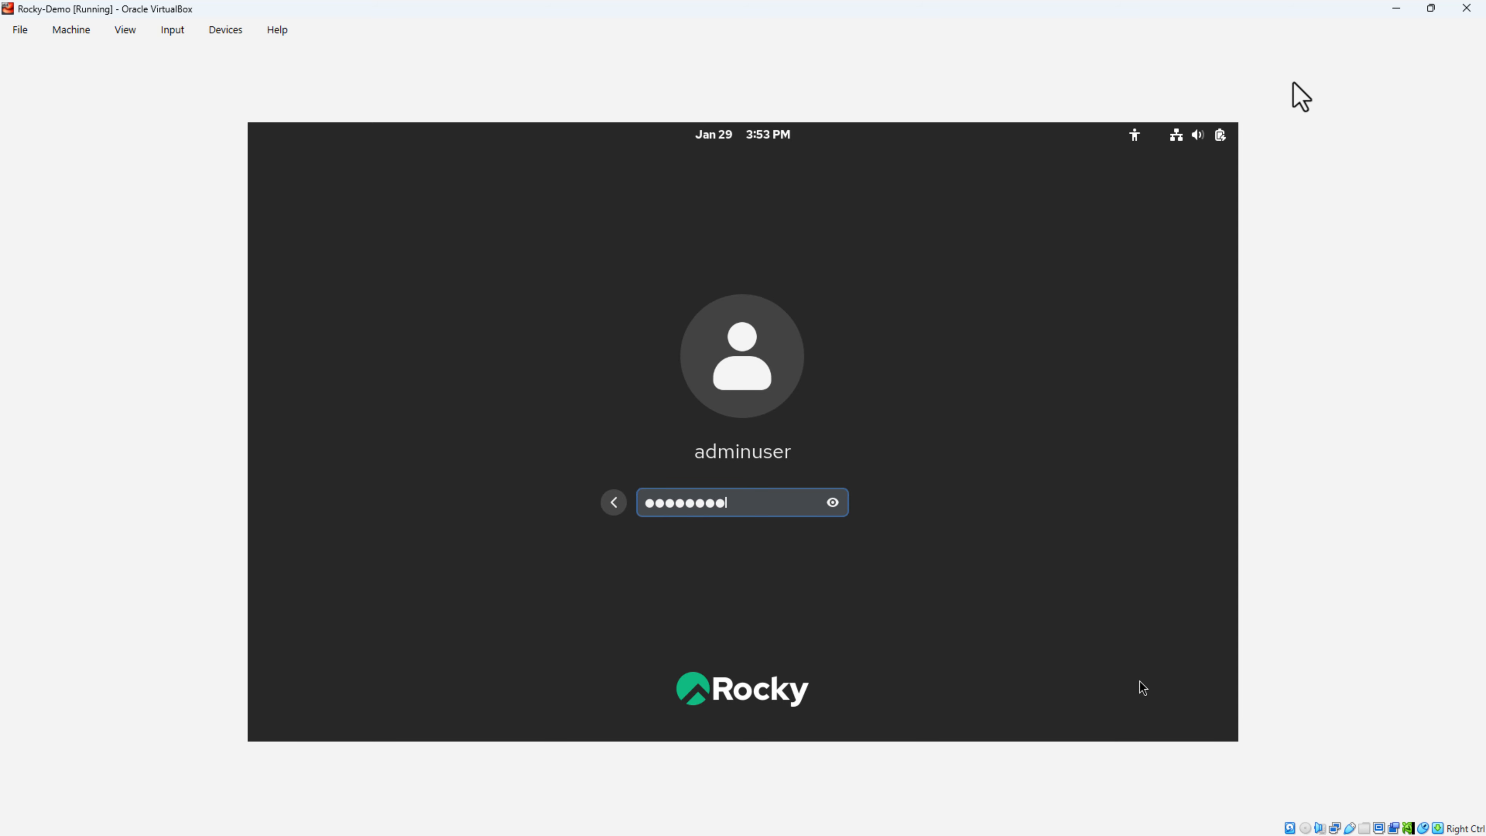
pyautogui.press('Return')
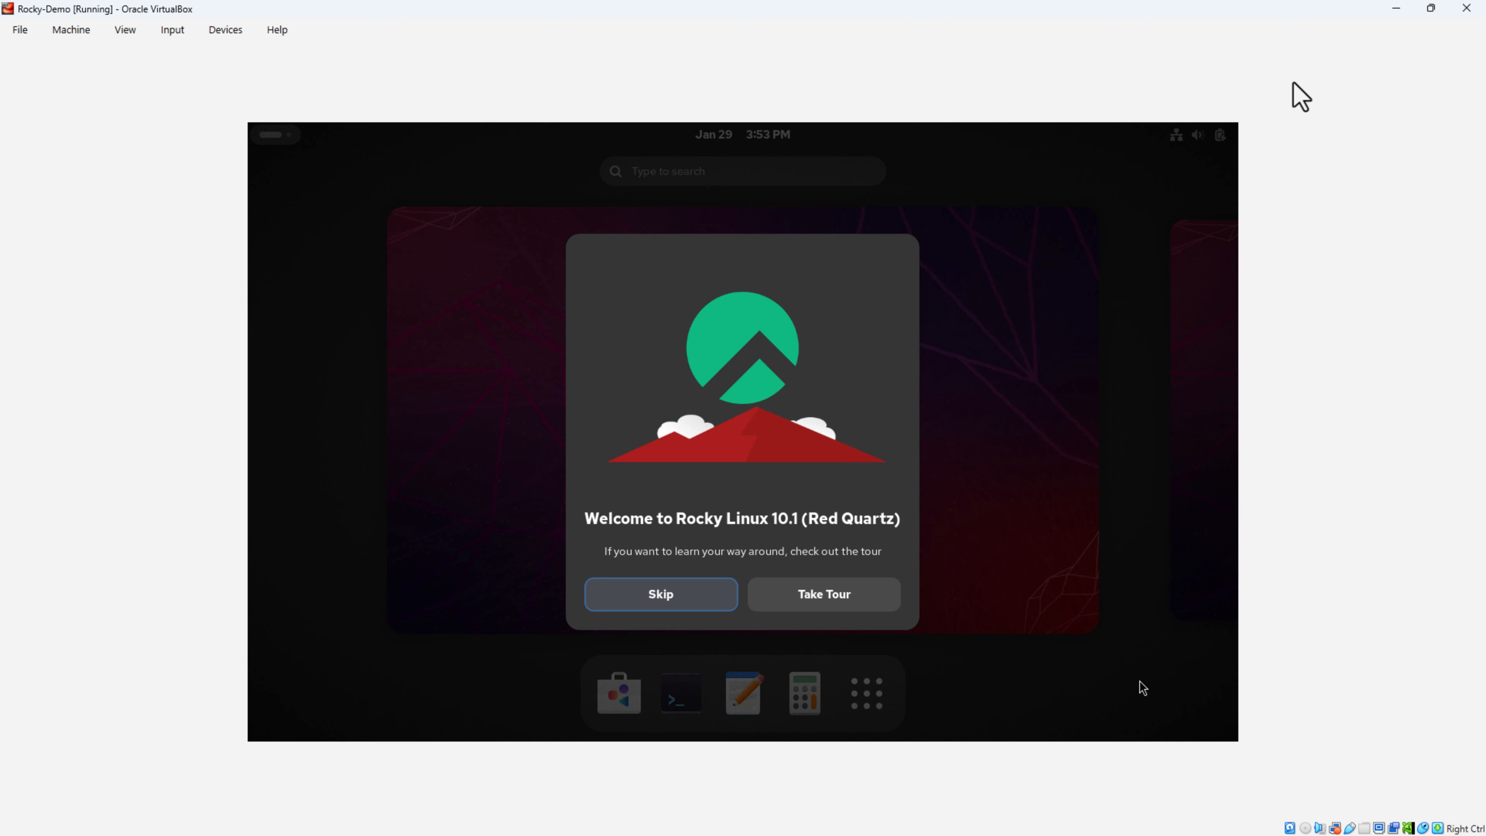
pyautogui.press('Return')
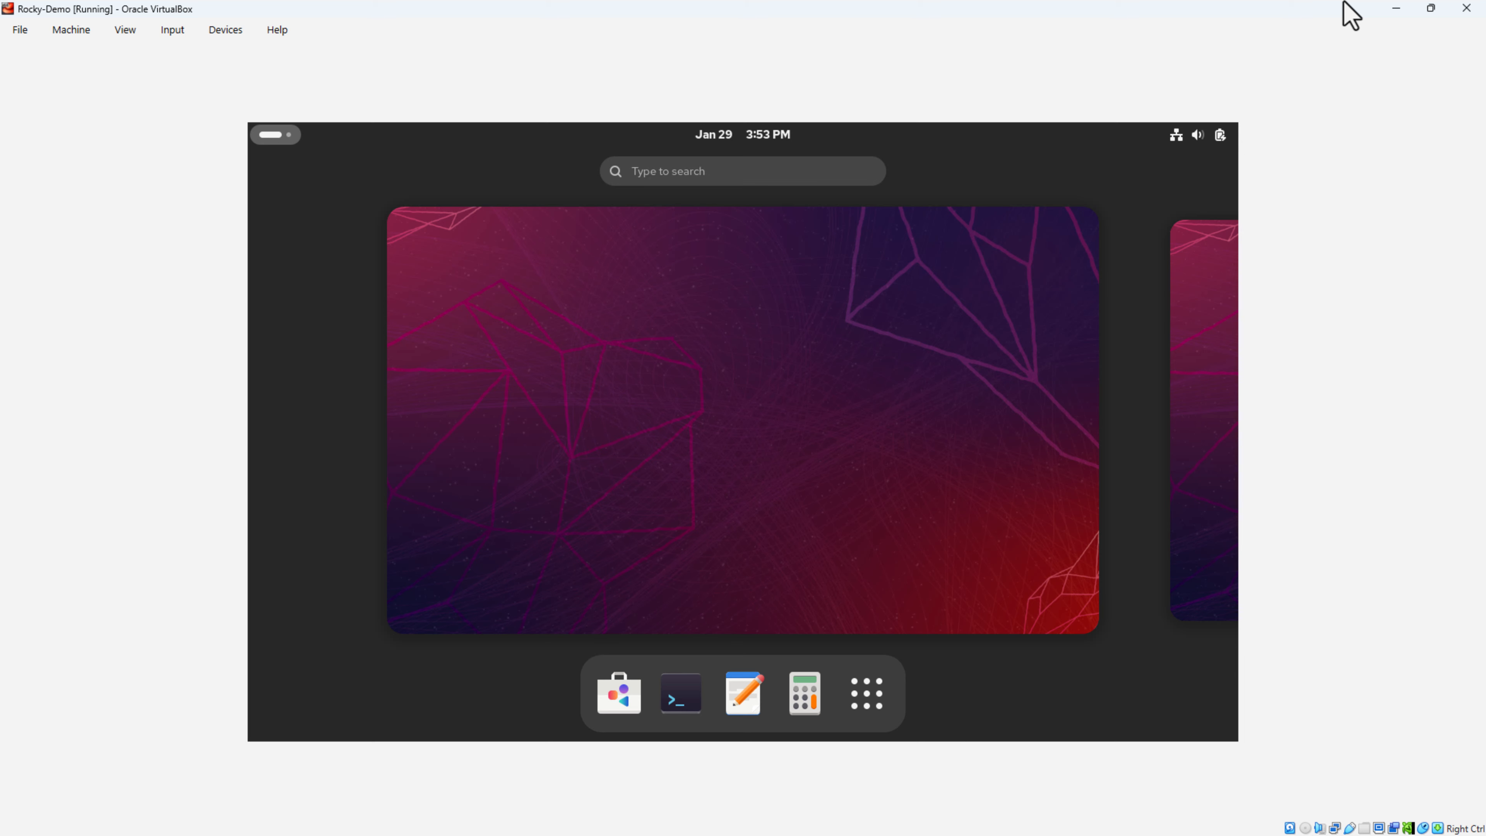
pyautogui.write('termi')
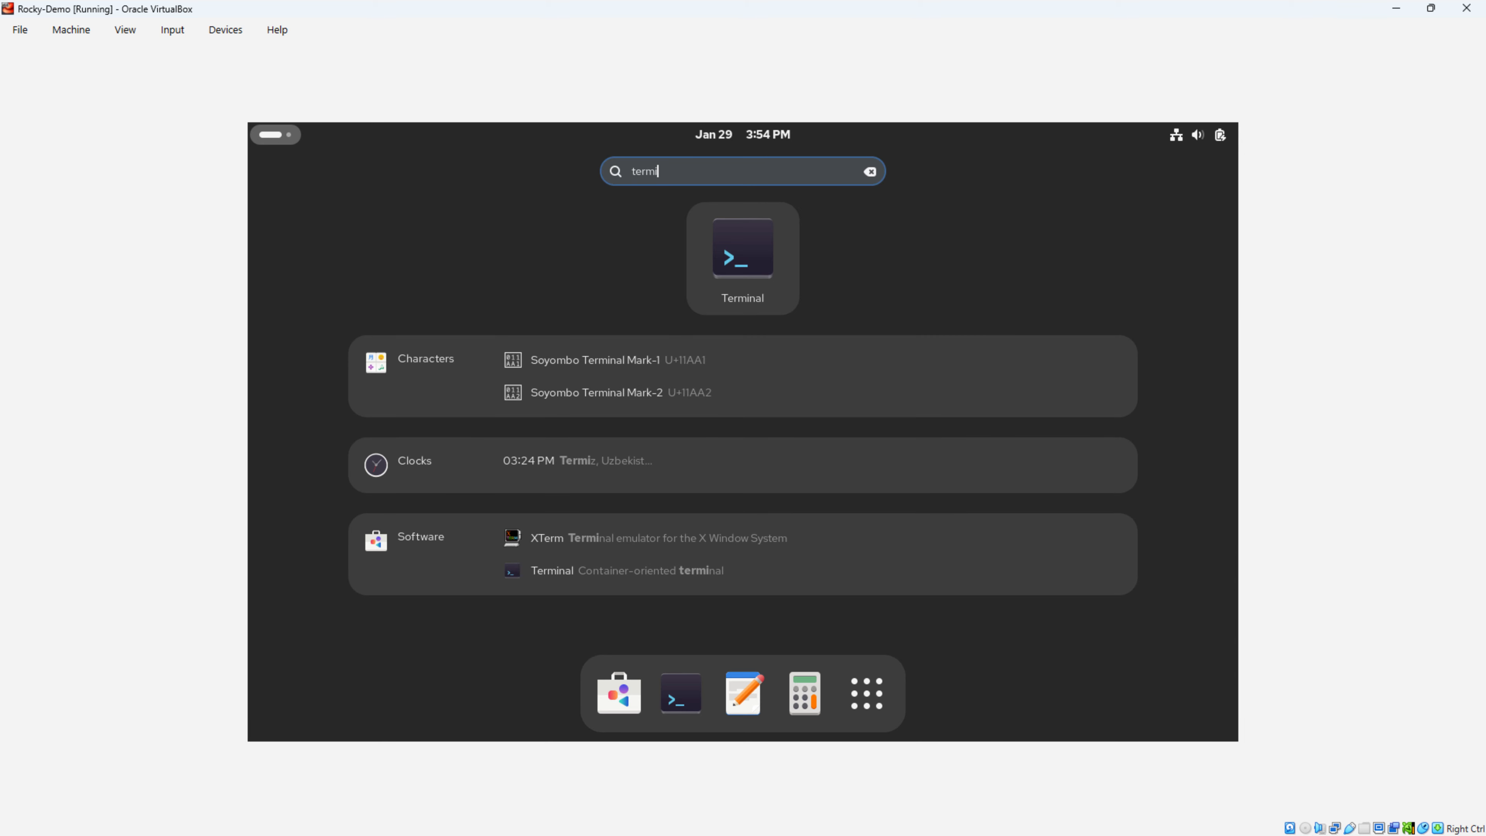
pyautogui.press('Return')
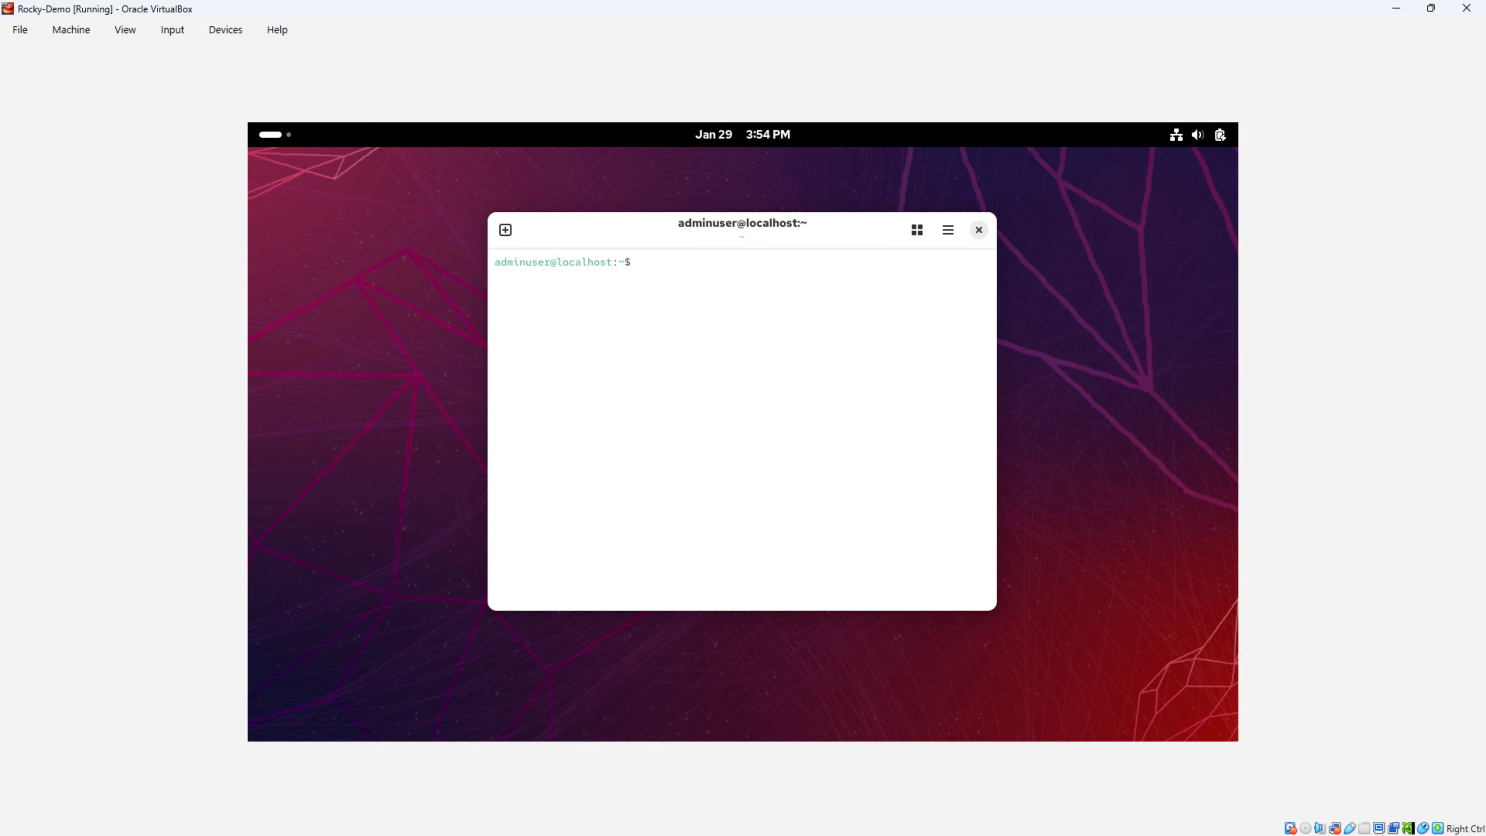
# Step: Run 'sudo dnf install -y kernel-devel kernel-headers gcc make perl elfutils-libelf-devel' in Terminal and submit the sudo password
pyautogui.press('Return')
pyautogui.press('Return')
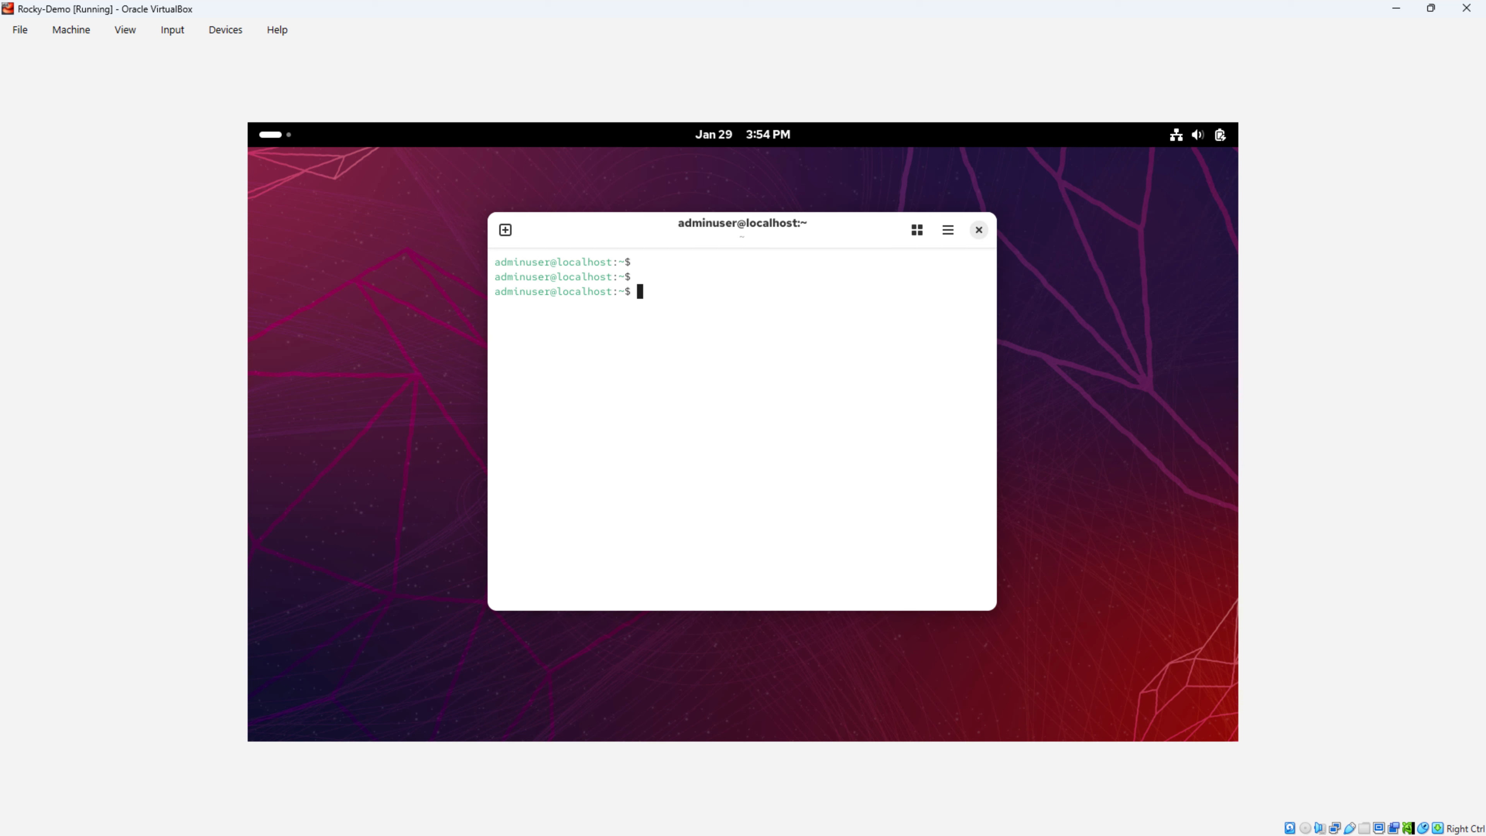
pyautogui.write('sudo dnb')
pyautogui.press('BackSpace')
pyautogui.write('f install')
pyautogui.write(' -y kernel')
pyautogui.write('0-d')
pyautogui.press('BackSpace')
pyautogui.press('BackSpace')
pyautogui.press('BackSpace')
pyautogui.write('-devel kern')
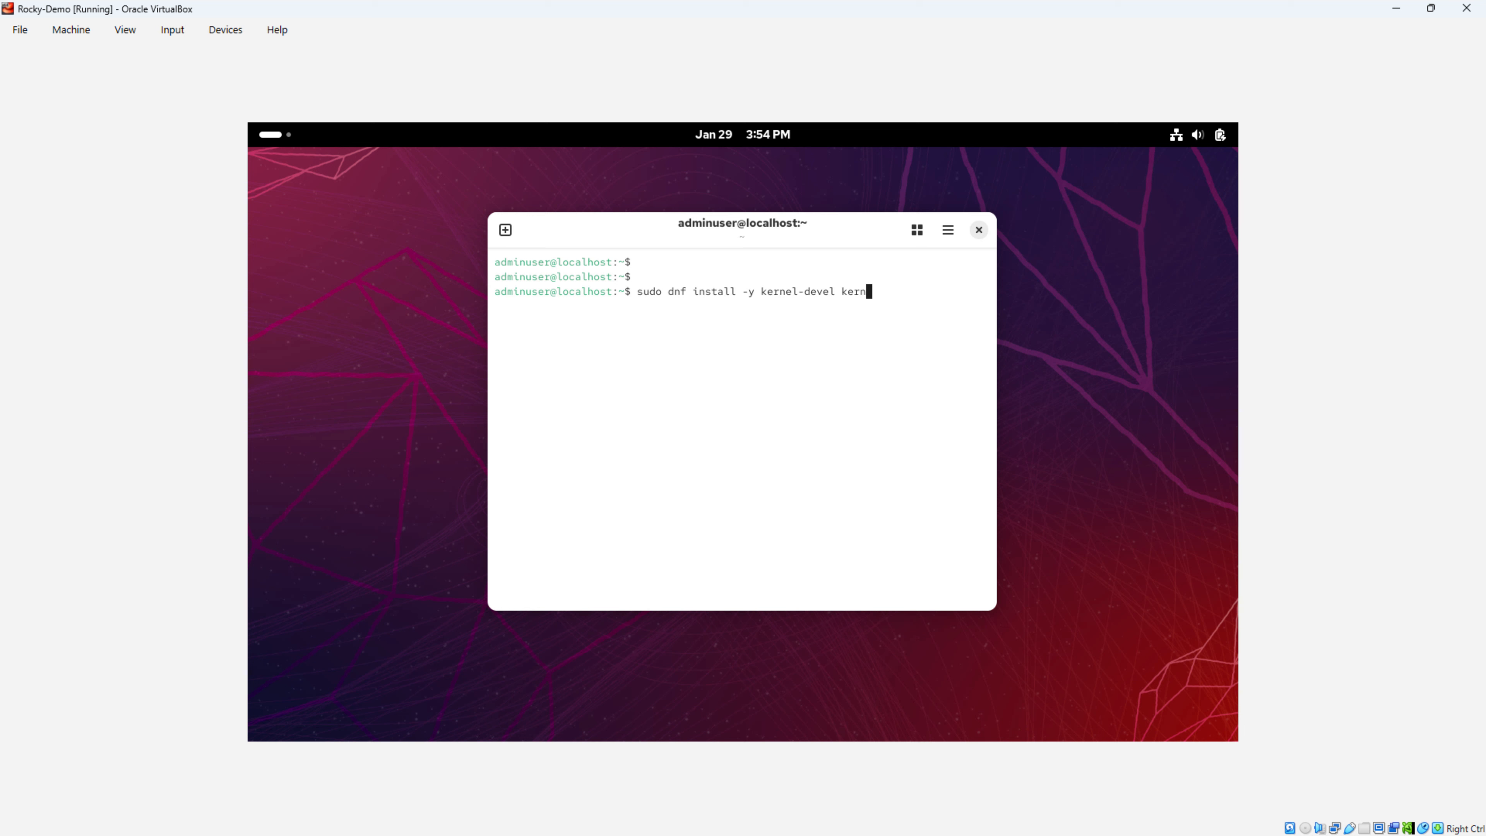
pyautogui.write('el-headers gcc make perl elfutils-')
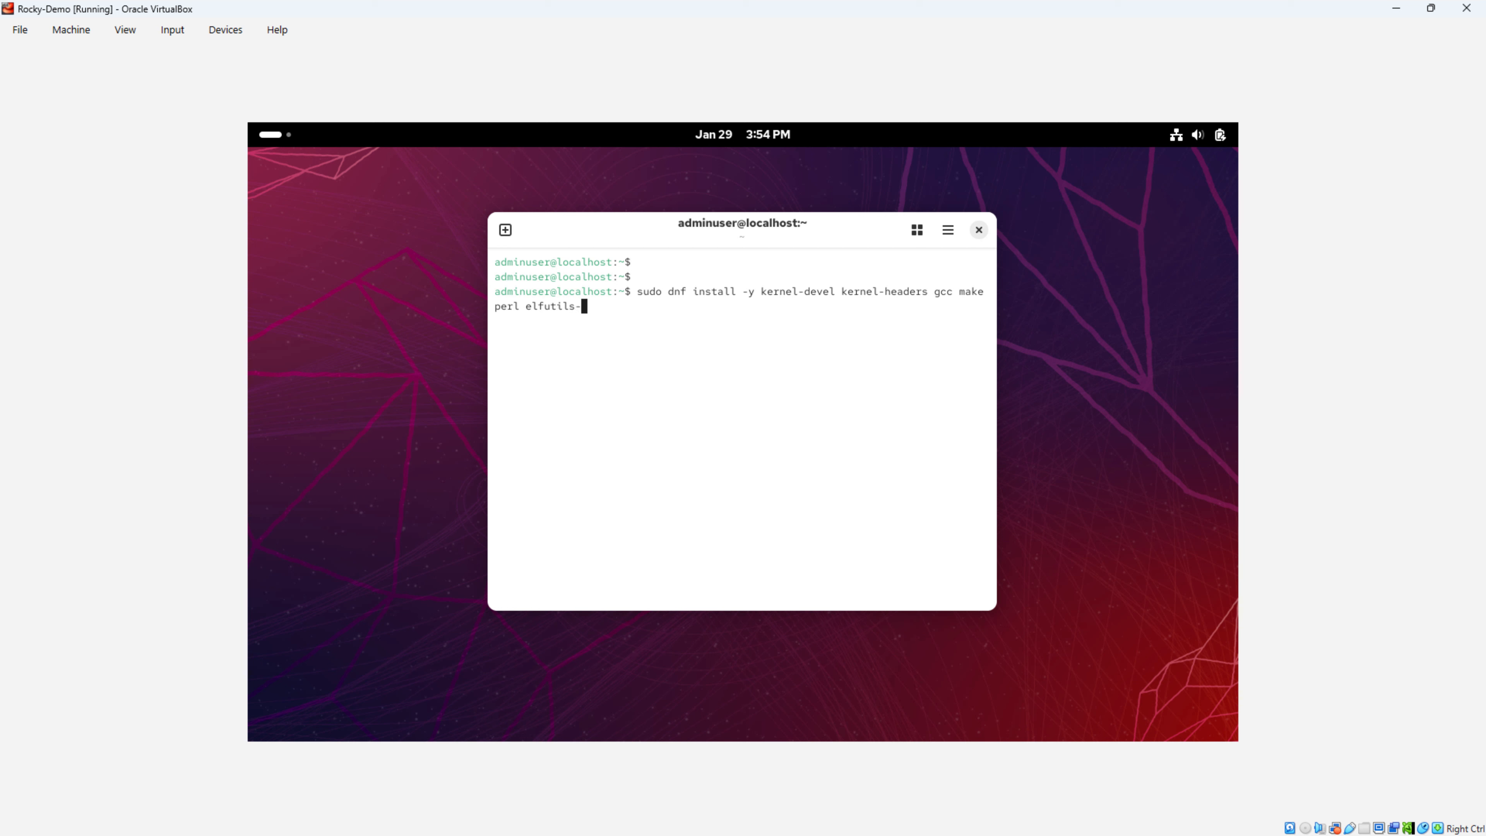
pyautogui.write('libelf-devel')
pyautogui.press('Return')
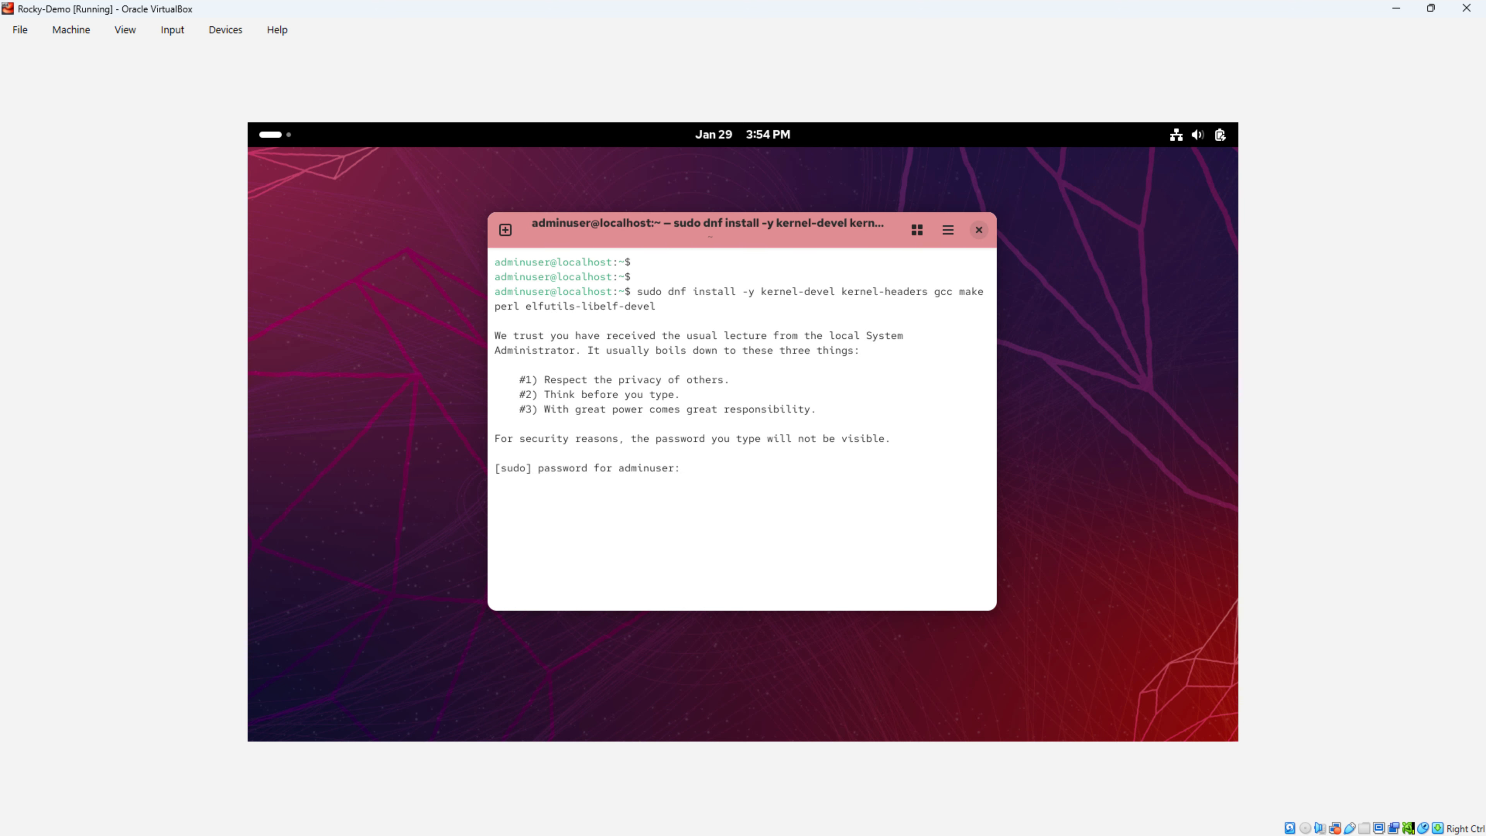
pyautogui.press('Return')
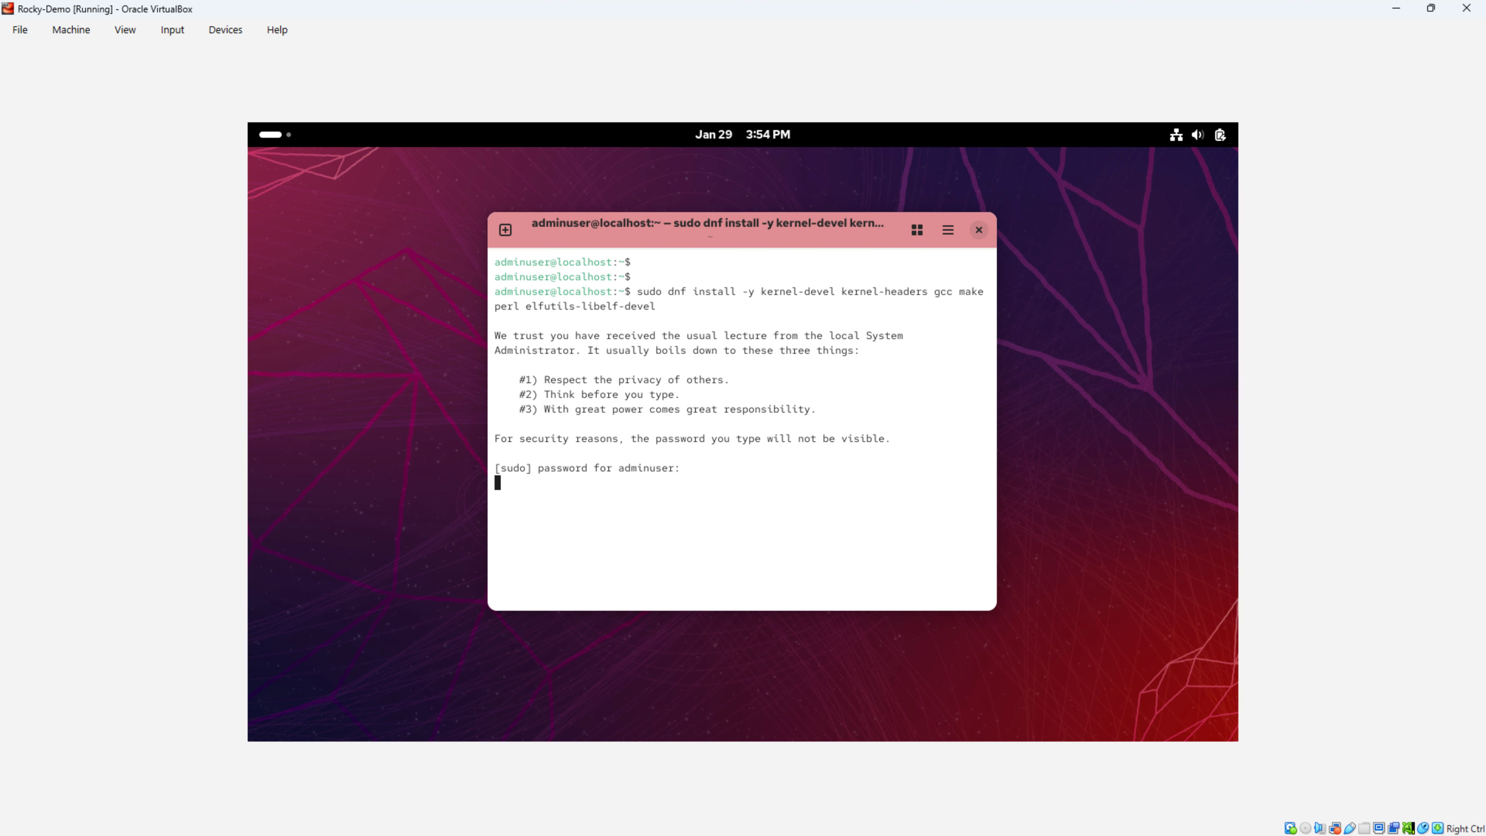